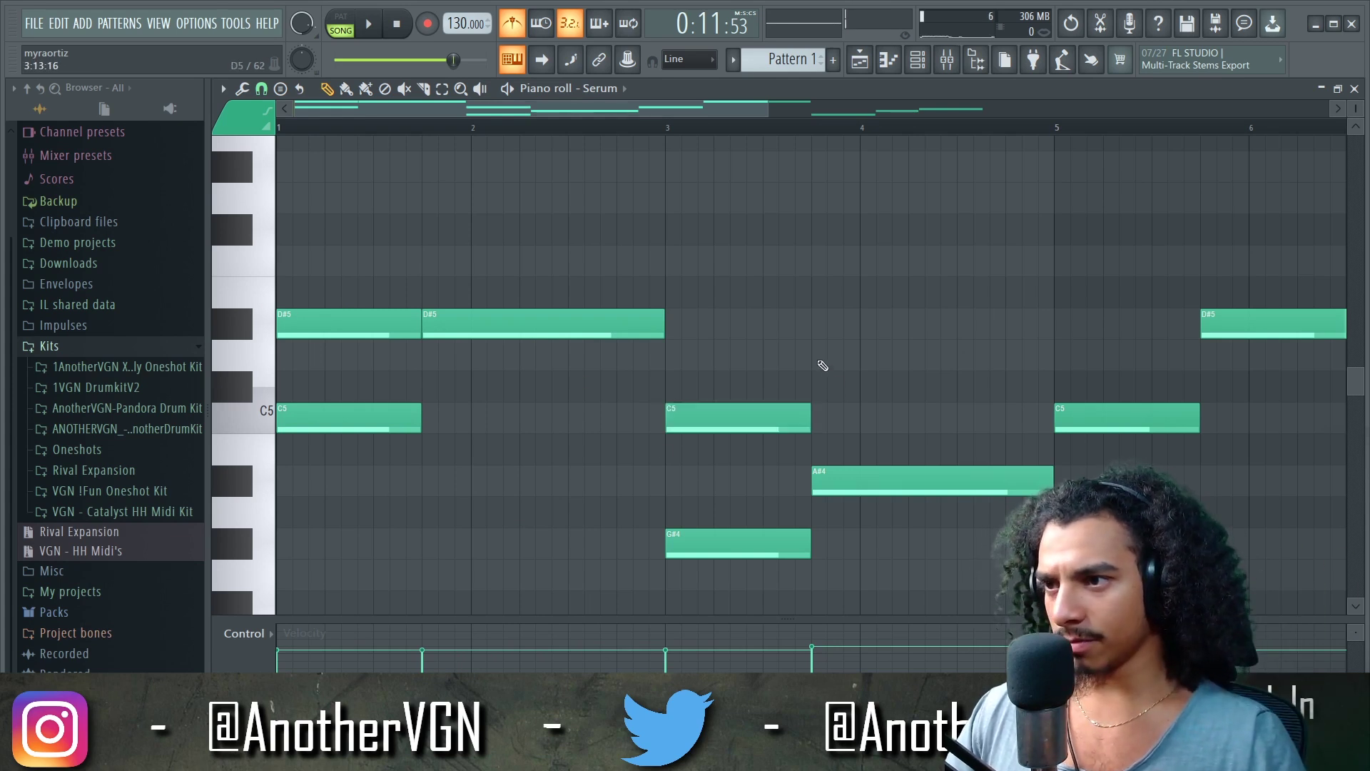
Rework the upper chord notes, removing the bar 1 D#5 and placing D#6 in bars 1 and 3 and D6 late in bar 3
{"action": "scroll", "coordinate": [730, 467], "scroll_direction": "up", "scroll_amount": 1}
{"action": "left_click_drag", "start_coordinate": [328, 286], "coordinate": [182, 291]}
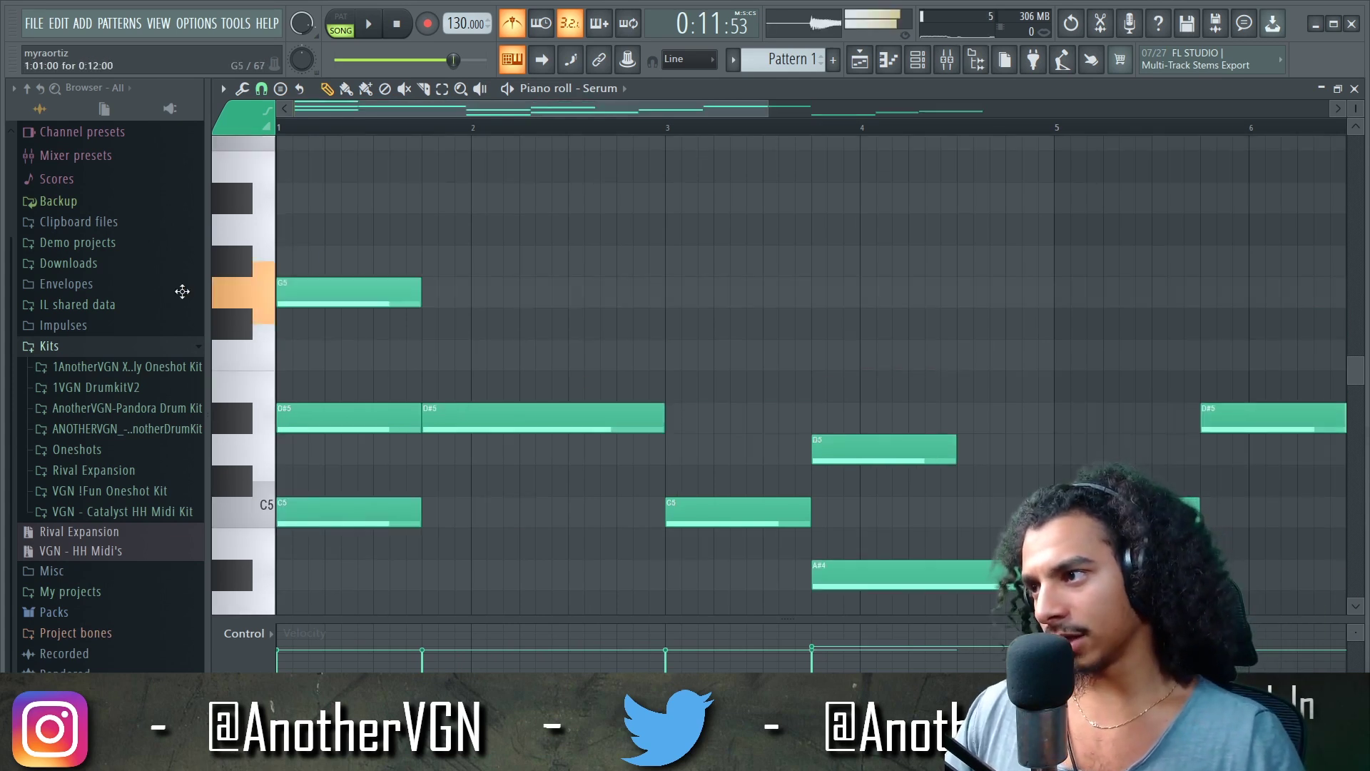
{"action": "right_click", "coordinate": [357, 418]}
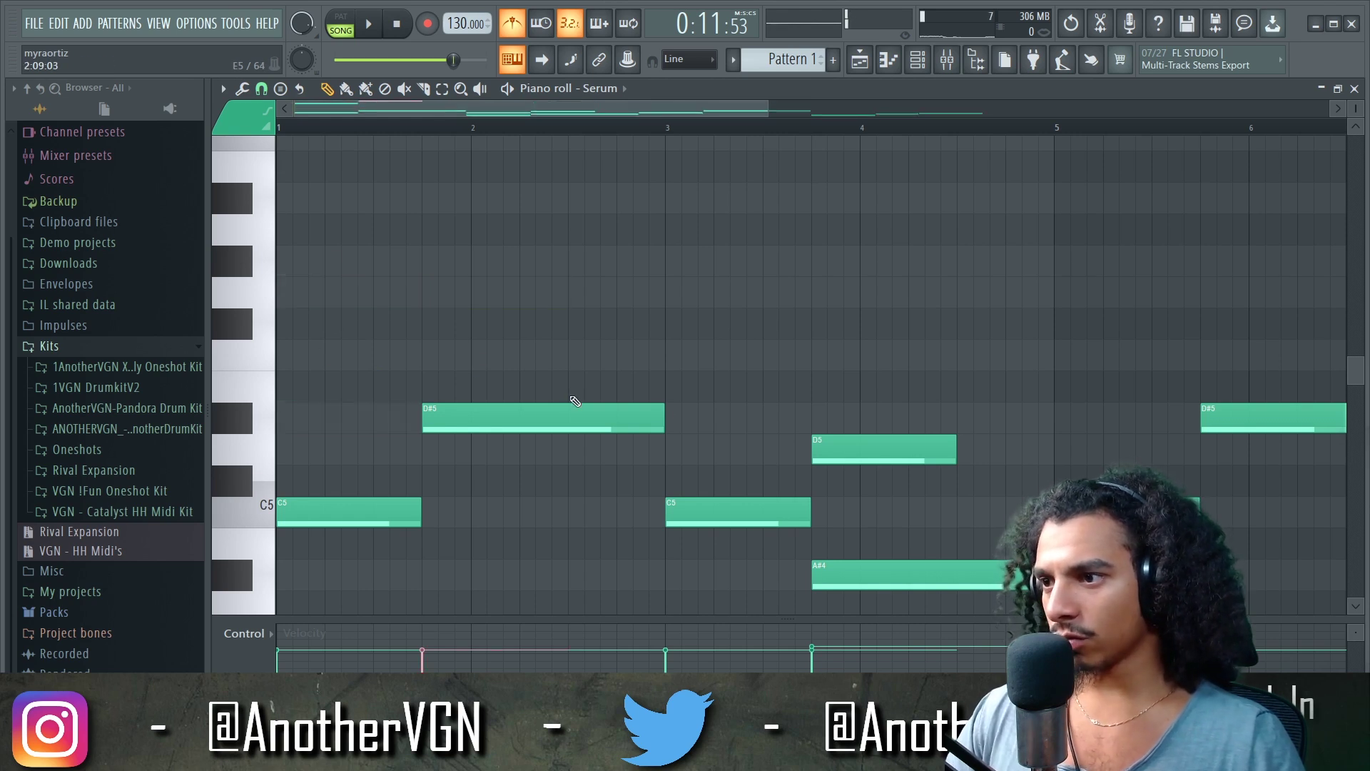
{"action": "left_click_drag", "start_coordinate": [778, 451], "coordinate": [773, 494]}
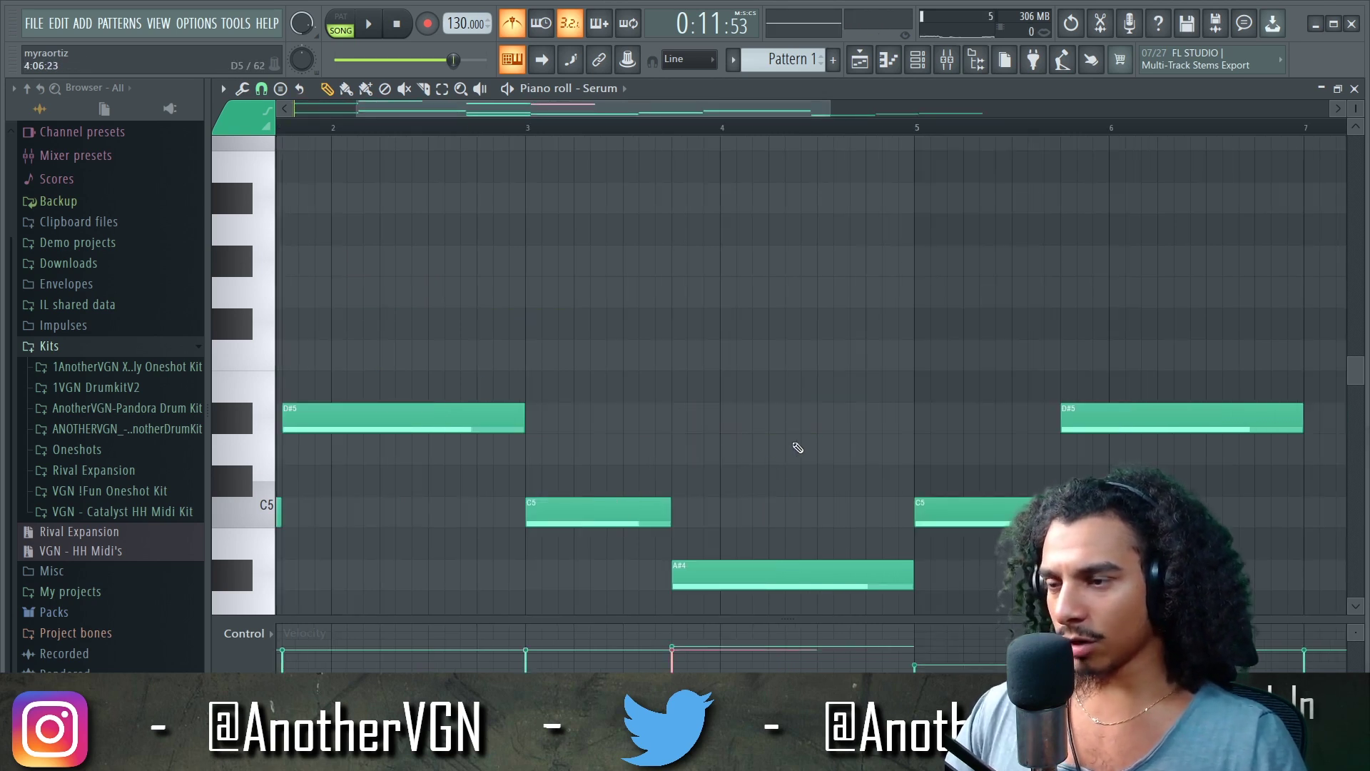
{"action": "scroll", "coordinate": [798, 448], "scroll_direction": "down", "scroll_amount": 5}
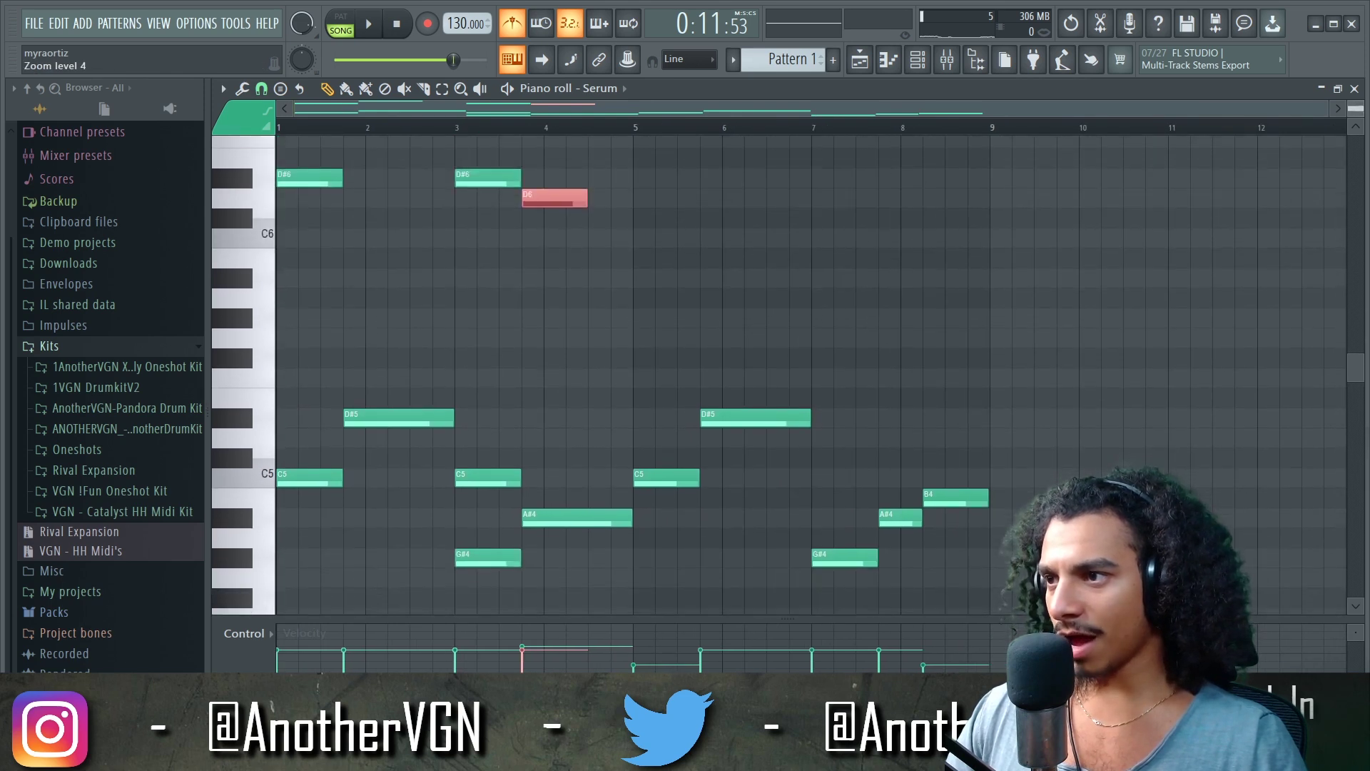
{"action": "scroll", "coordinate": [696, 446], "scroll_direction": "down", "scroll_amount": 1}
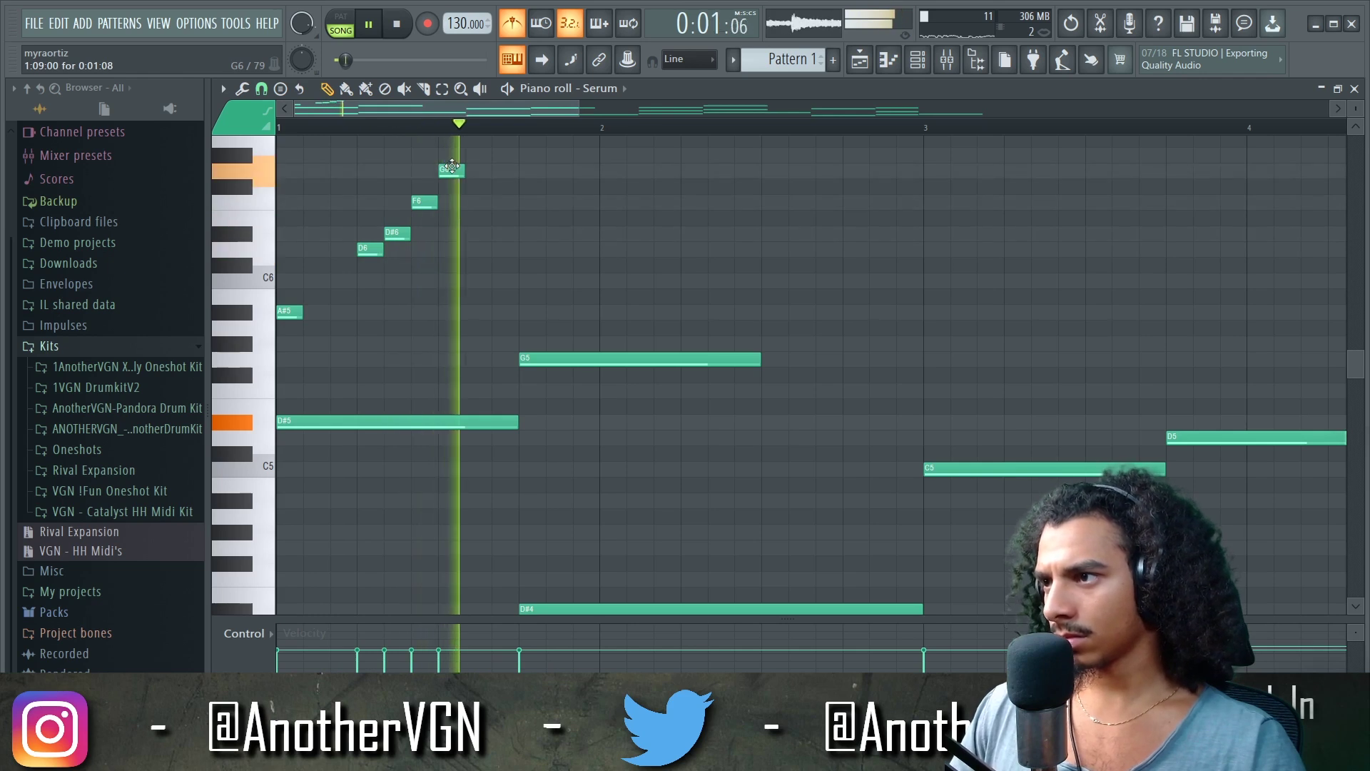
Replace the G6 and F6 ending of the bar 1 melody with a single A#5 note after trying C6
{"action": "right_click", "coordinate": [452, 169]}
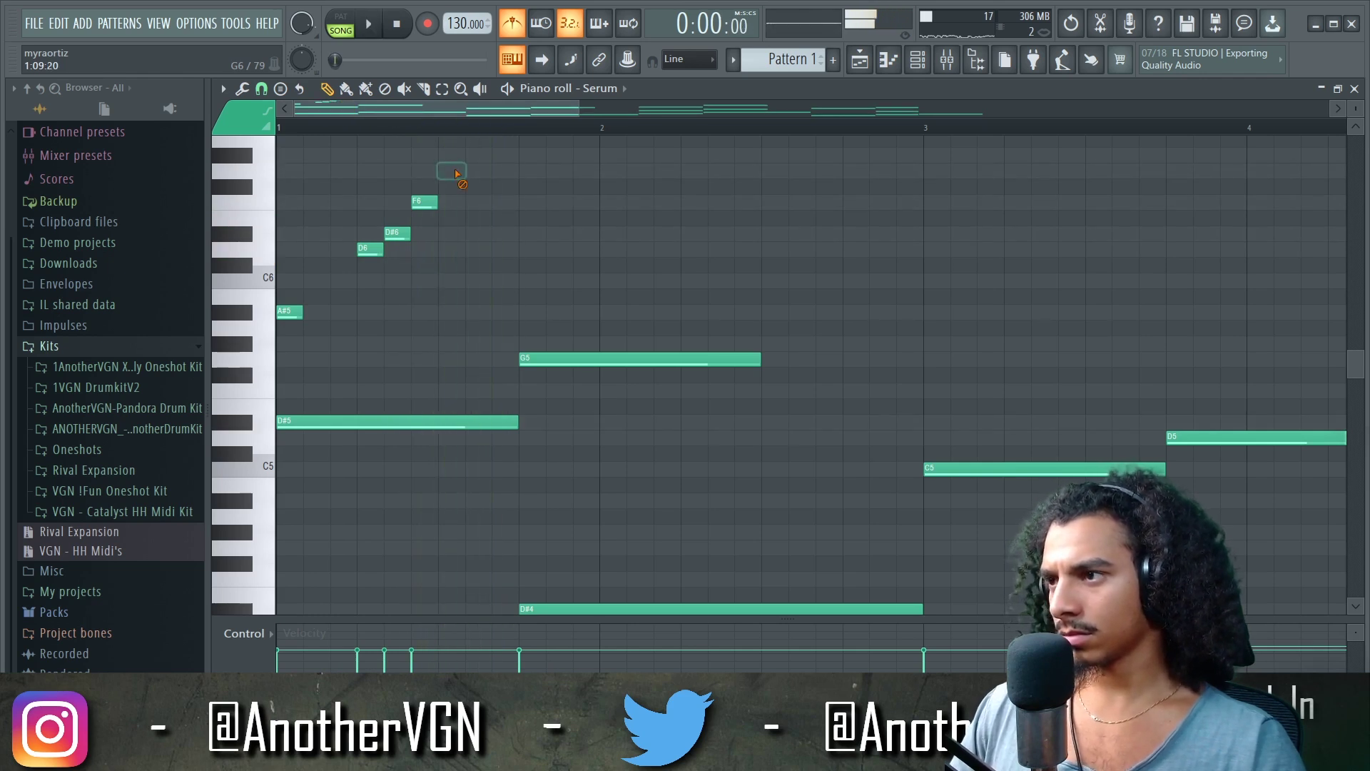
{"action": "left_click", "coordinate": [468, 279]}
{"action": "key", "text": "space"}
{"action": "key", "text": "space"}
{"action": "right_click", "coordinate": [471, 280]}
{"action": "left_click", "coordinate": [449, 311]}
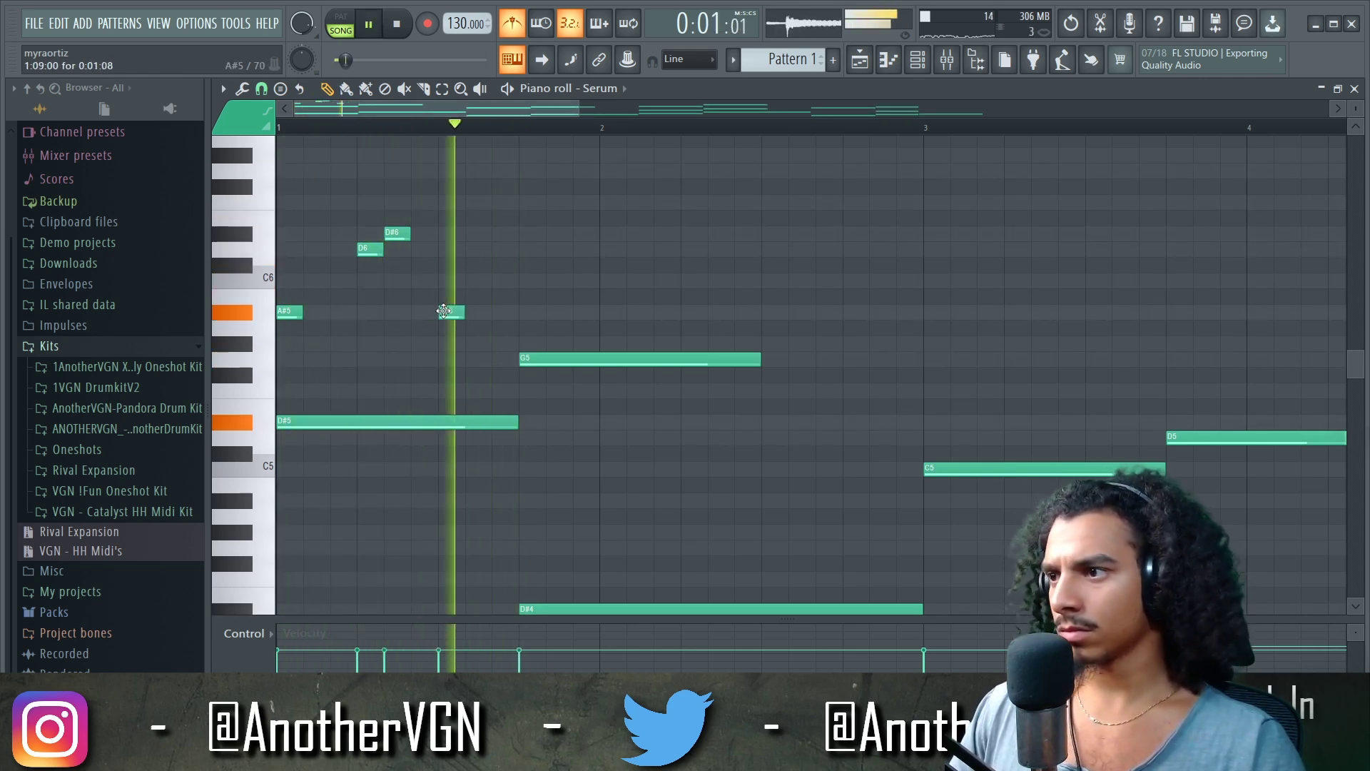
Continue the melody in bar 3 with G5, A#5 and C6, and add F5 above the D5 chord note
{"action": "left_click", "coordinate": [532, 201]}
{"action": "left_click", "coordinate": [553, 217]}
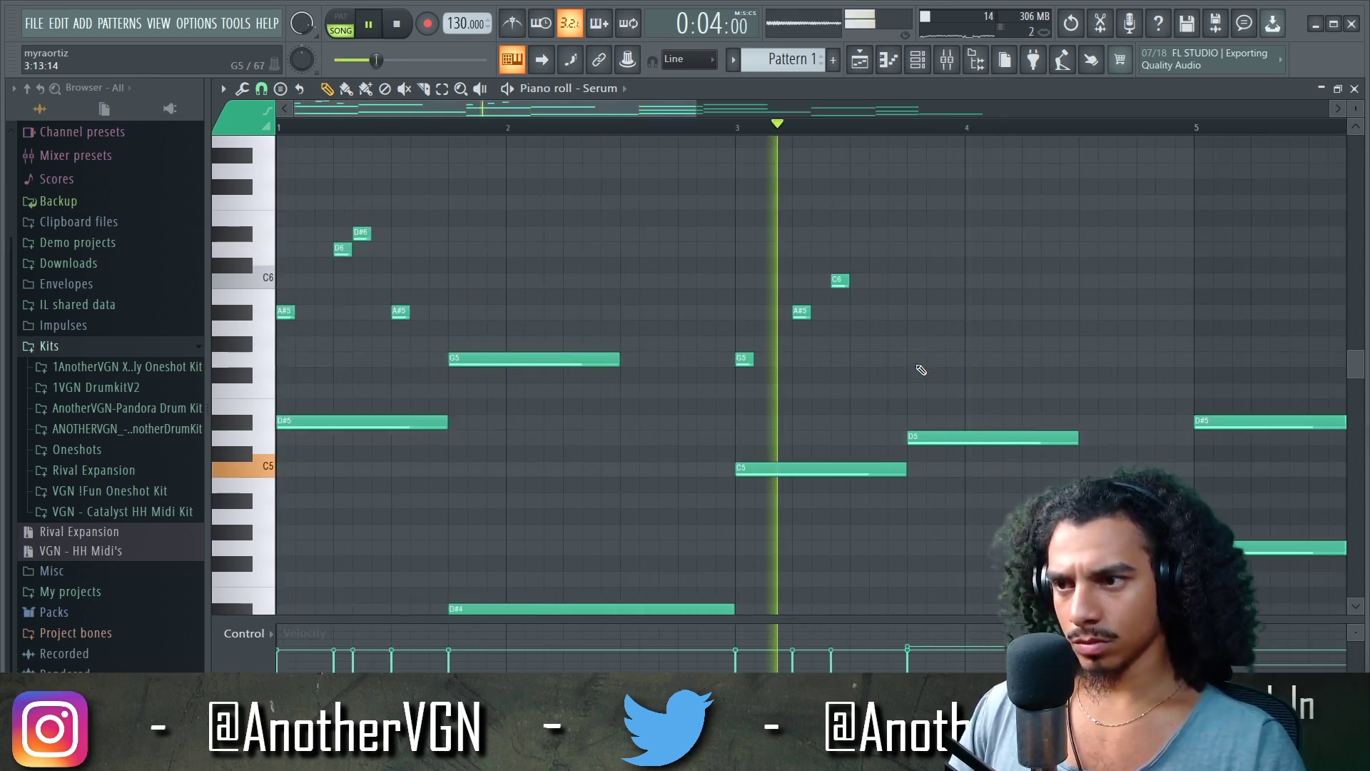
{"action": "left_click_drag", "start_coordinate": [916, 360], "coordinate": [910, 390]}
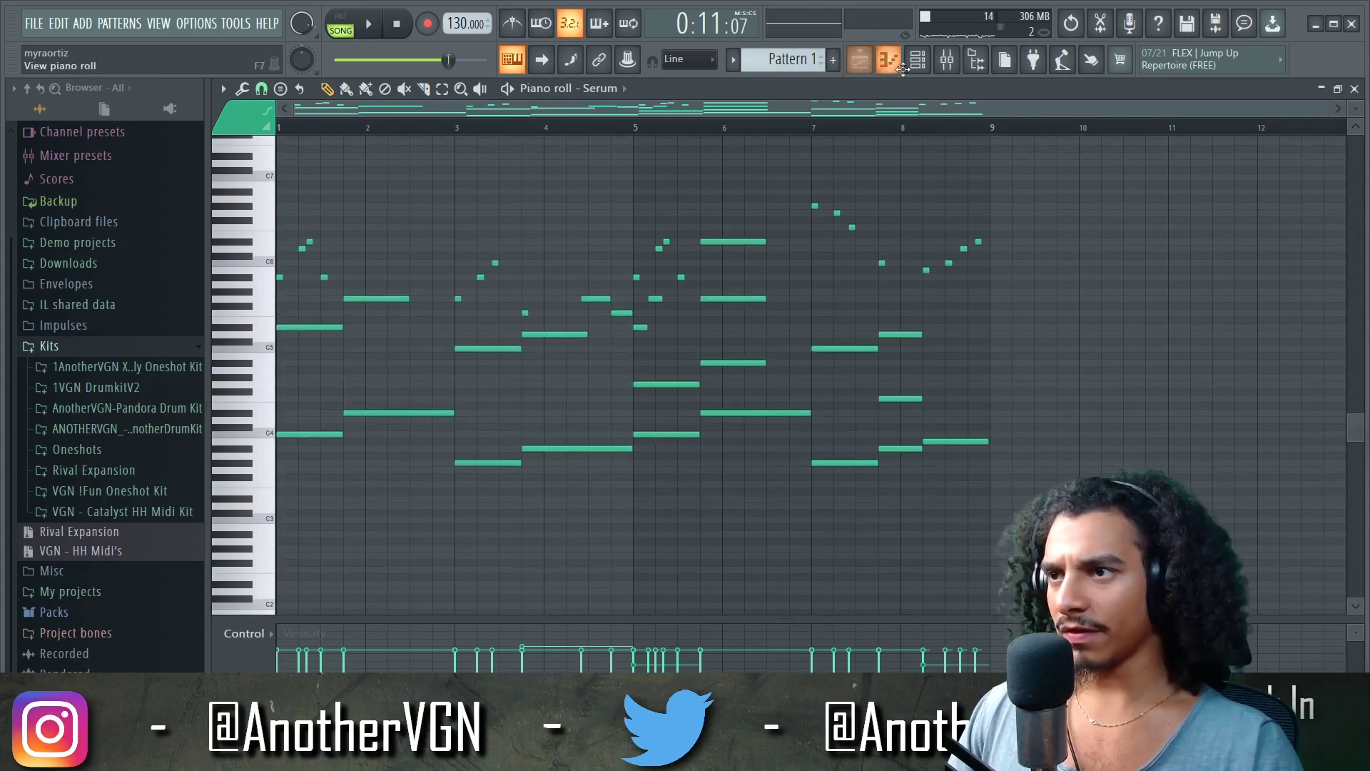
Add a second Serum instance to the channel rack
{"action": "left_click", "coordinate": [917, 59]}
{"action": "right_click", "coordinate": [373, 157]}
{"action": "left_click", "coordinate": [417, 288]}
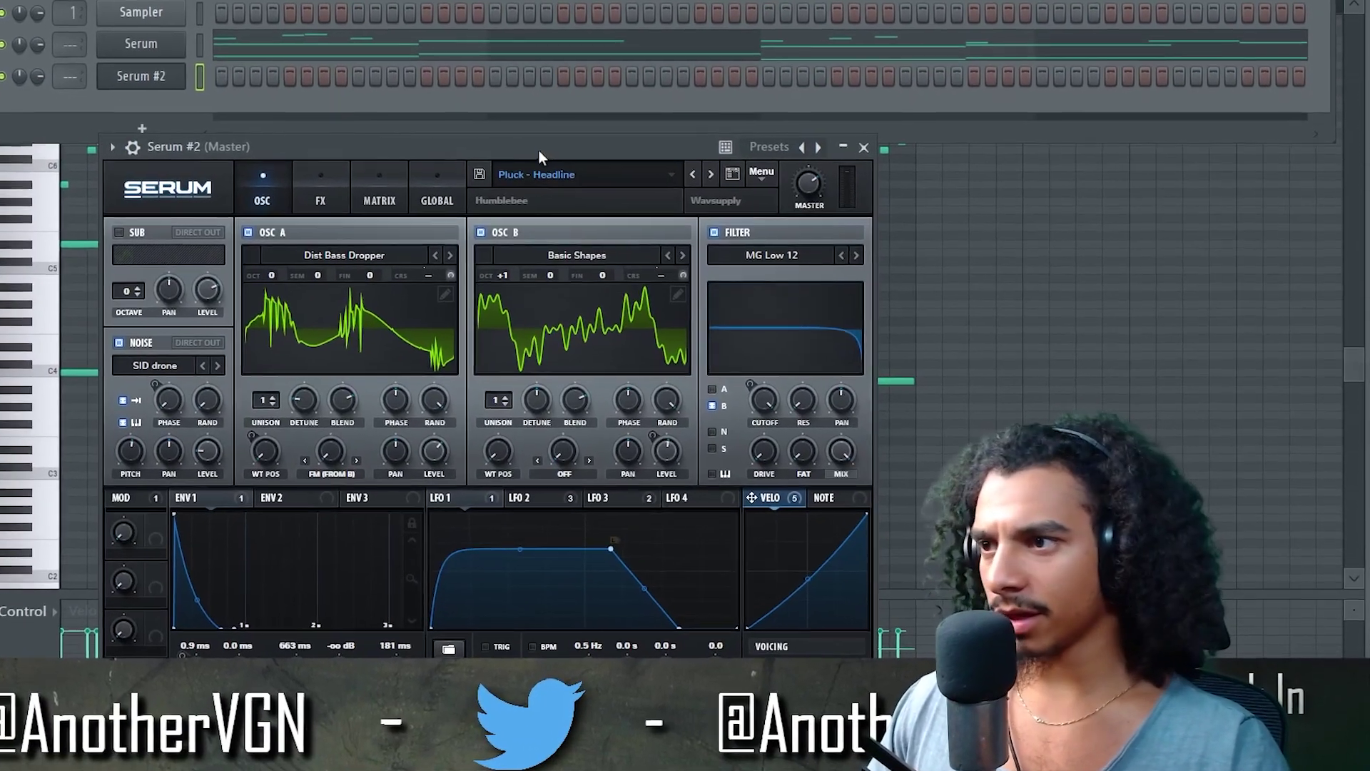
Open the mixer and browse the Serum #2 preset list for a new sound
{"action": "key", "text": "F9"}
{"action": "left_click", "coordinate": [232, 65]}
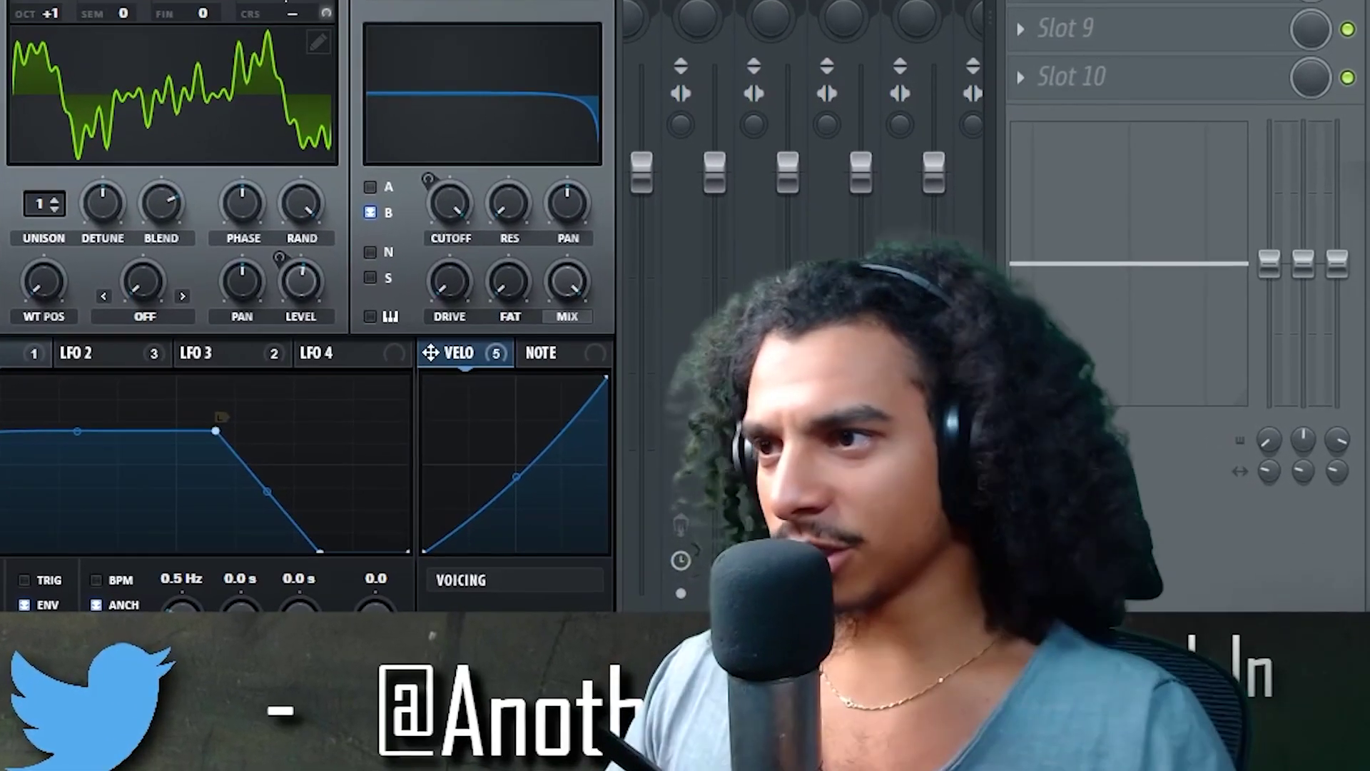
{"action": "left_click", "coordinate": [170, 2]}
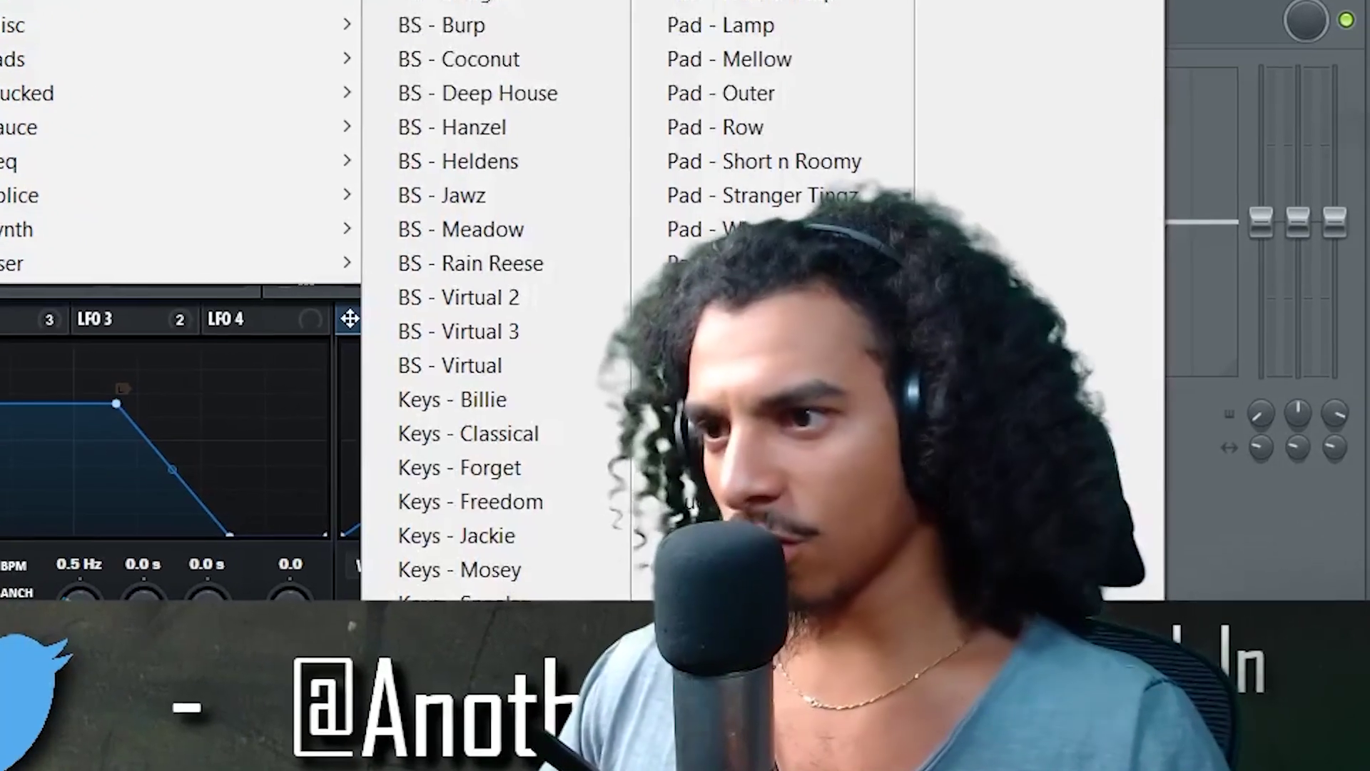
{"action": "mouse_move", "coordinate": [86, 180]}
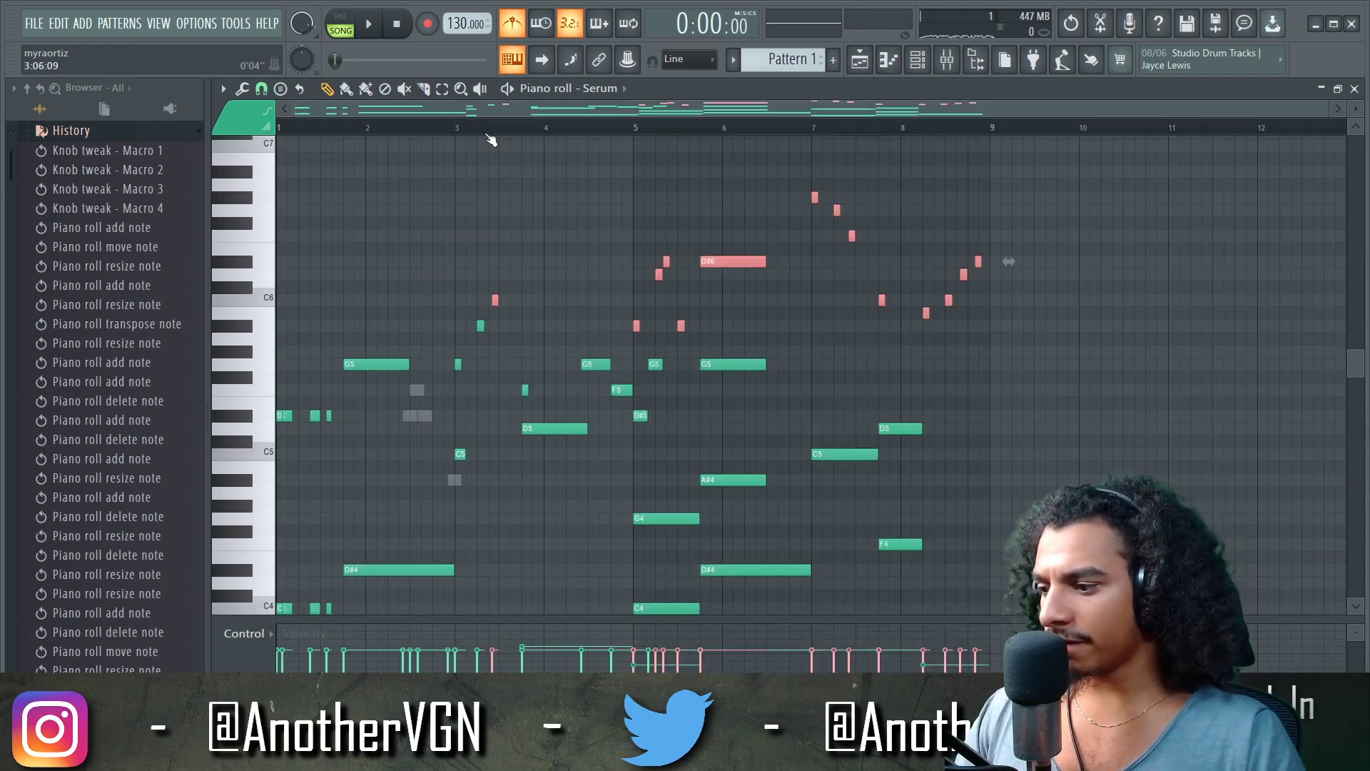
Build the Serum #2 counter-melody with D#5, F5, G5 and D#5 in bar 2, and a descending G5, F5, D#5, D5 run in bar 4
{"action": "scroll", "coordinate": [466, 328], "scroll_direction": "down", "scroll_amount": 3}
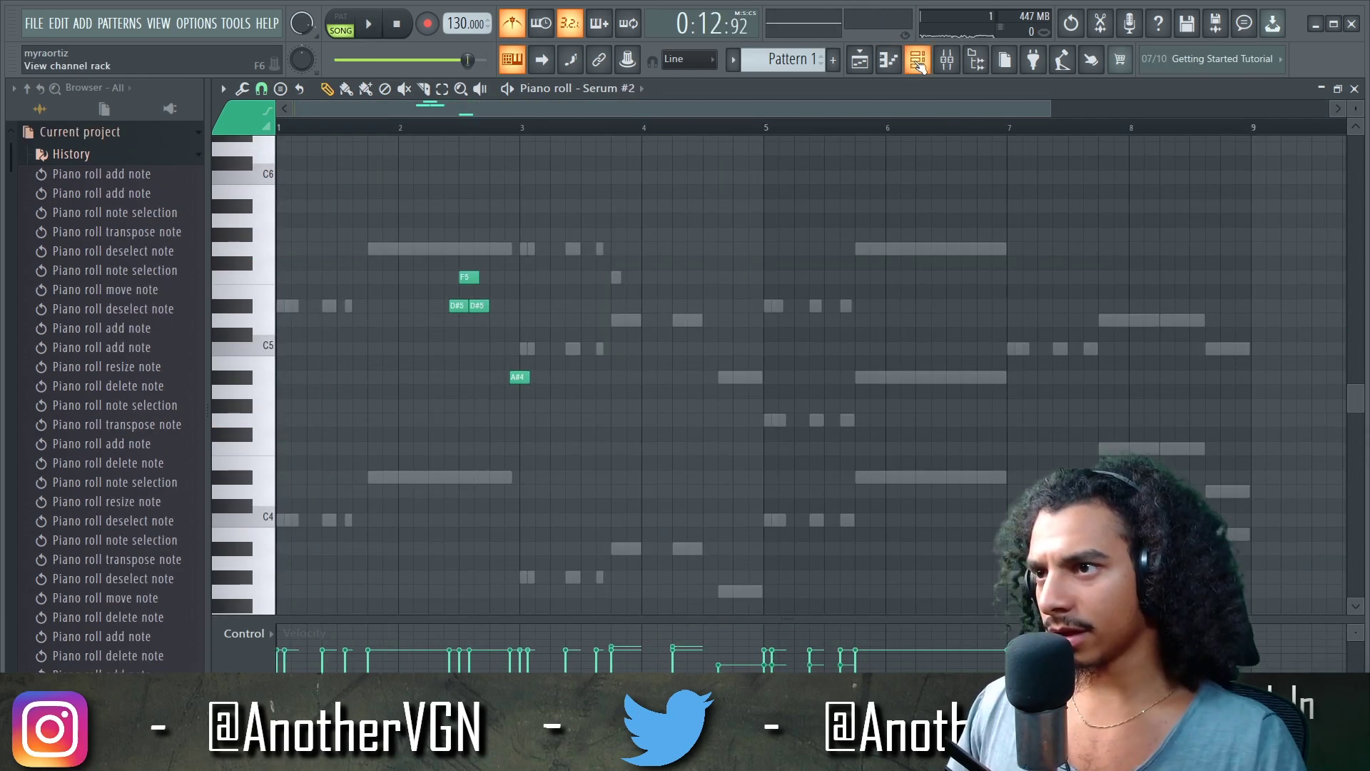
{"action": "key", "text": "space"}
{"action": "key", "text": "F6"}
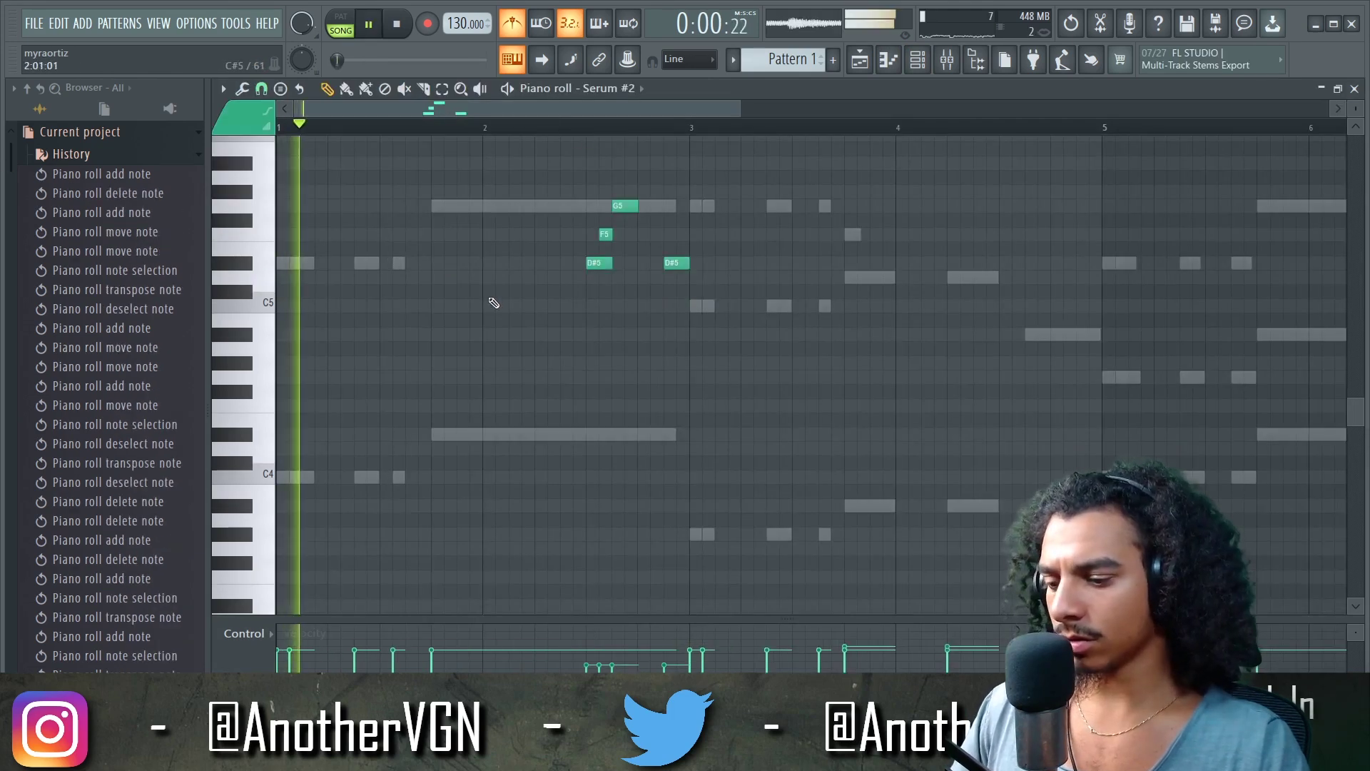
{"action": "scroll", "coordinate": [566, 377], "scroll_direction": "up", "scroll_amount": 4}
{"action": "scroll", "coordinate": [650, 376], "scroll_direction": "down", "scroll_amount": 2}
{"action": "scroll", "coordinate": [650, 376], "scroll_direction": "down", "scroll_amount": 1}
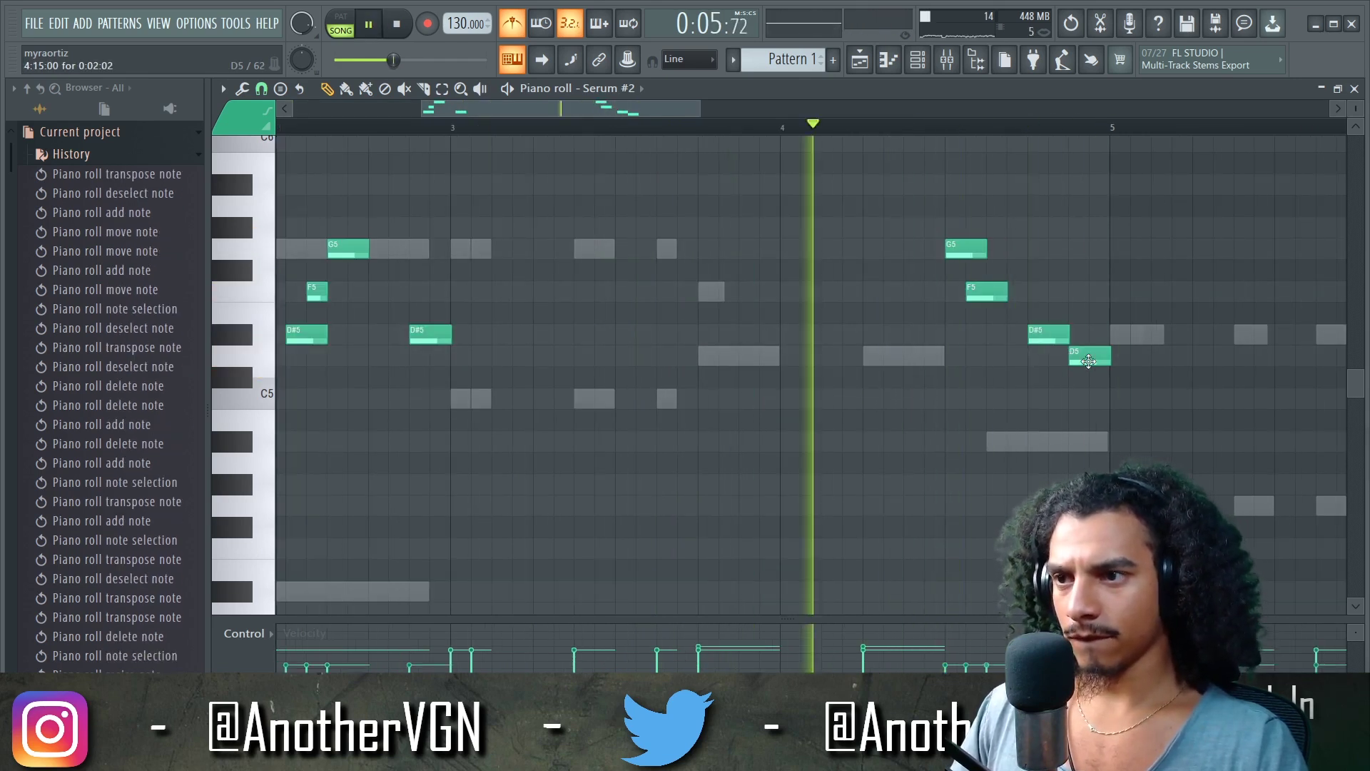
Finish the descending run in bar 4 by shortening the D5, adding short C5 and A#4 notes, and playing it back
{"action": "scroll", "coordinate": [1089, 361], "scroll_direction": "up", "scroll_amount": 2}
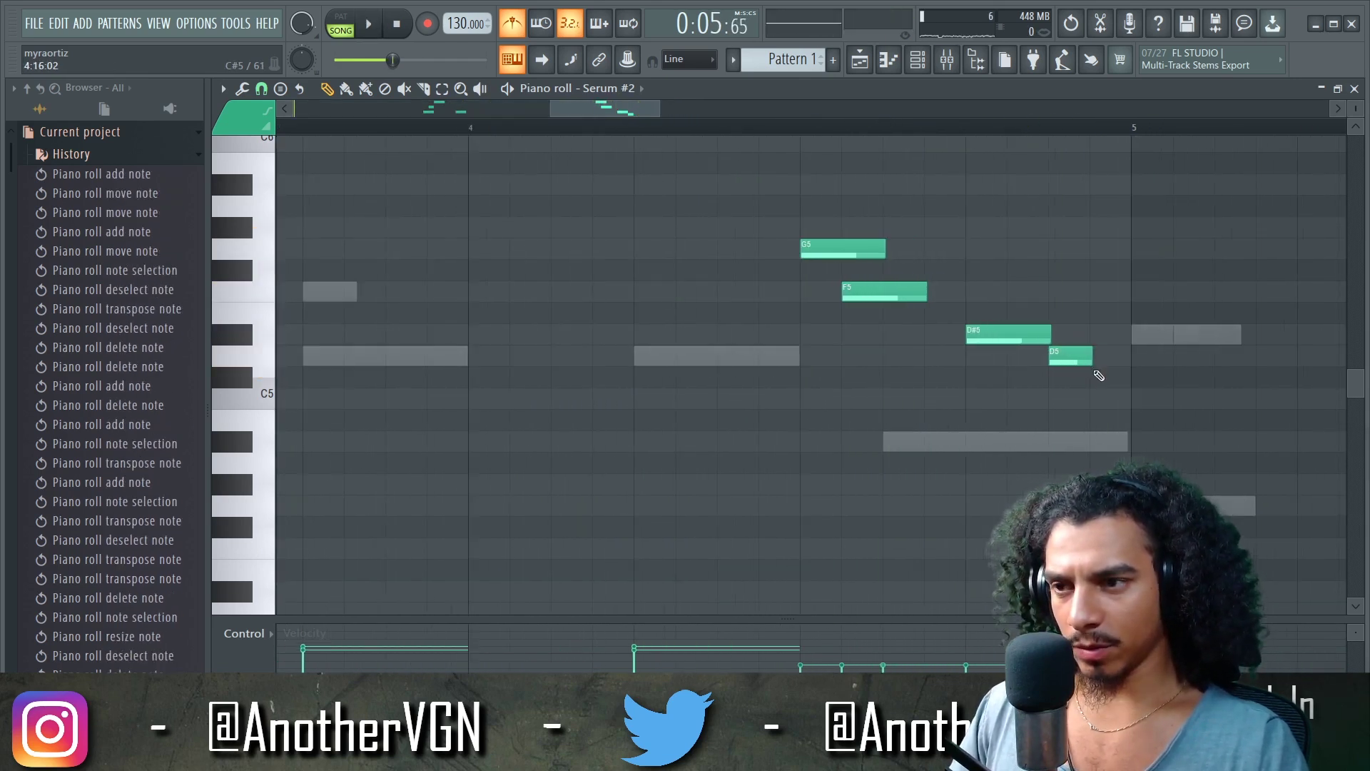
{"action": "scroll", "coordinate": [1093, 389], "scroll_direction": "up", "scroll_amount": 1}
{"action": "left_click", "coordinate": [1067, 400]}
{"action": "left_click", "coordinate": [1095, 438]}
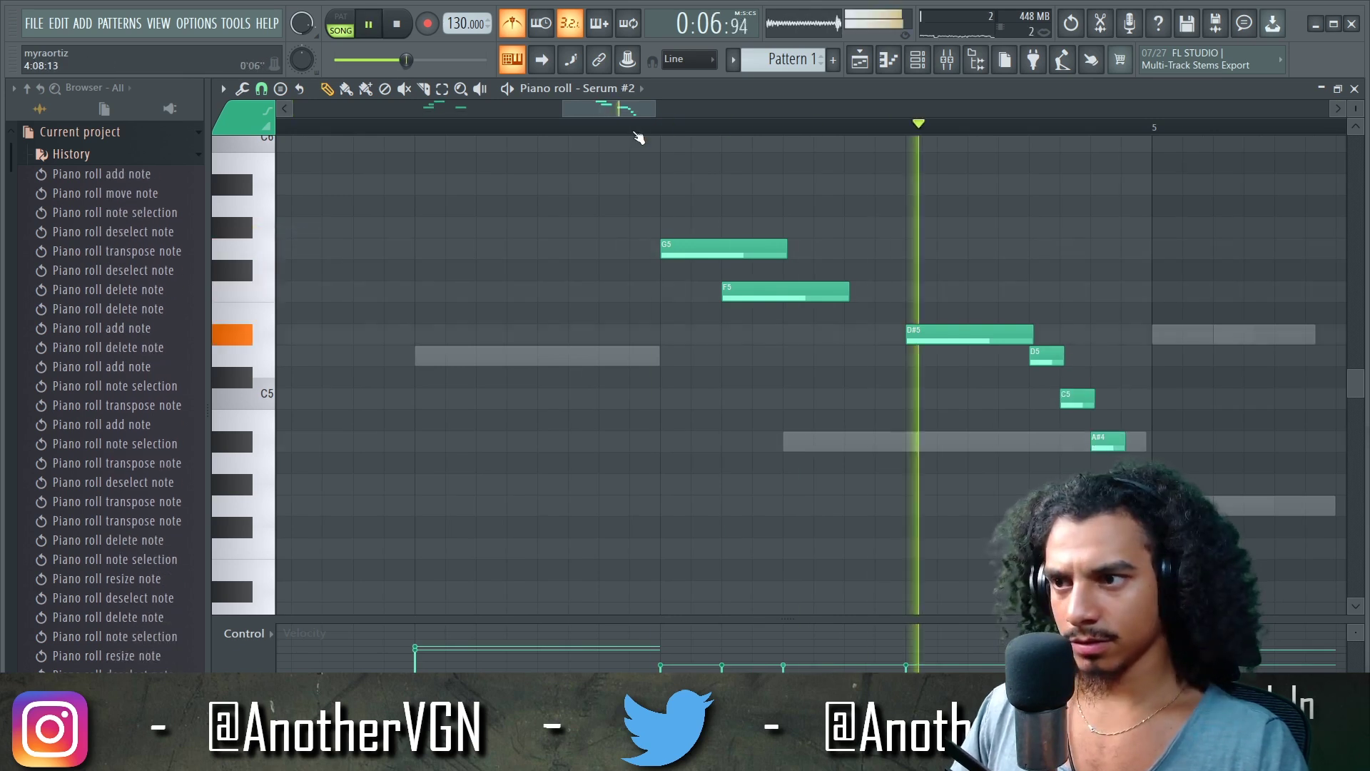
{"action": "key", "text": "space"}
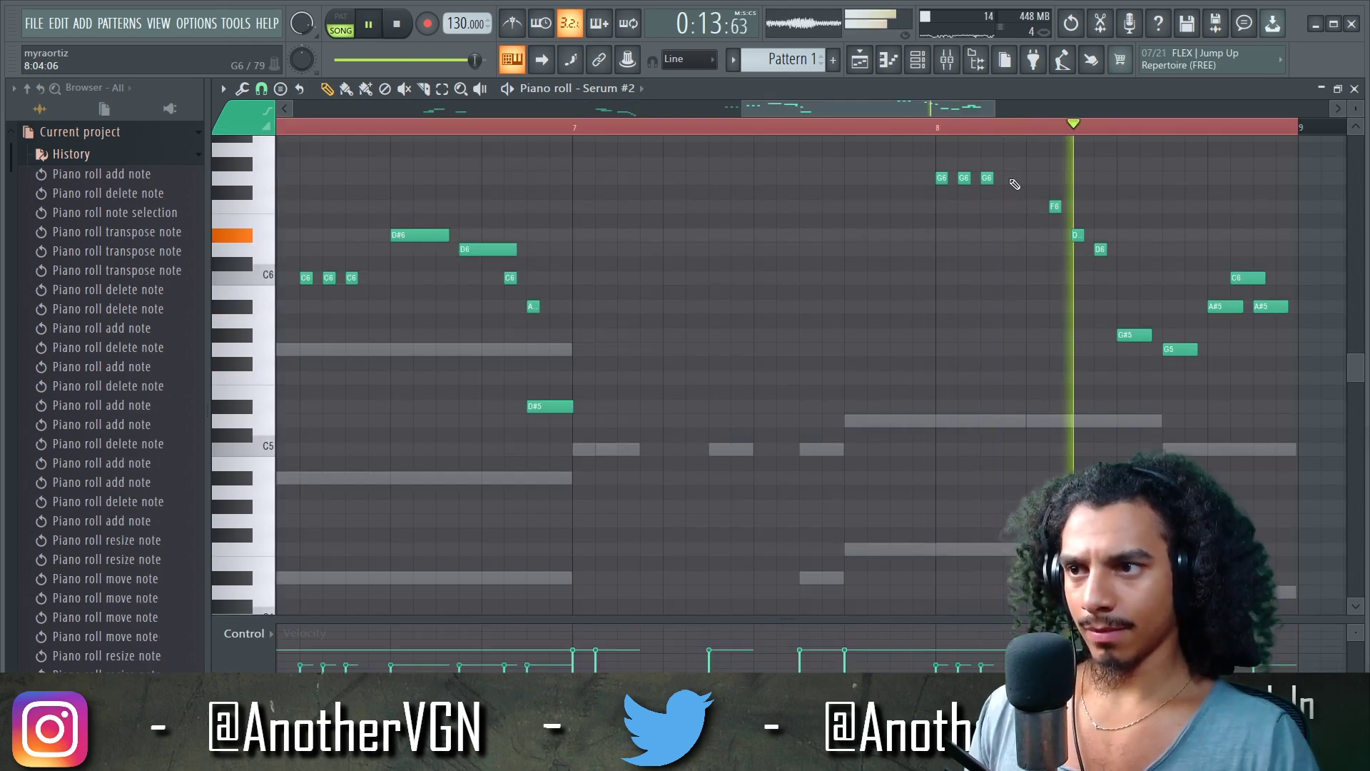
Try extra F6 notes after the repeated G6 notes in bar 8 of Serum #2 and play them back
{"action": "key", "text": "space"}
{"action": "left_click", "coordinate": [1030, 205]}
{"action": "left_click", "coordinate": [1059, 208]}
{"action": "key", "text": "space"}
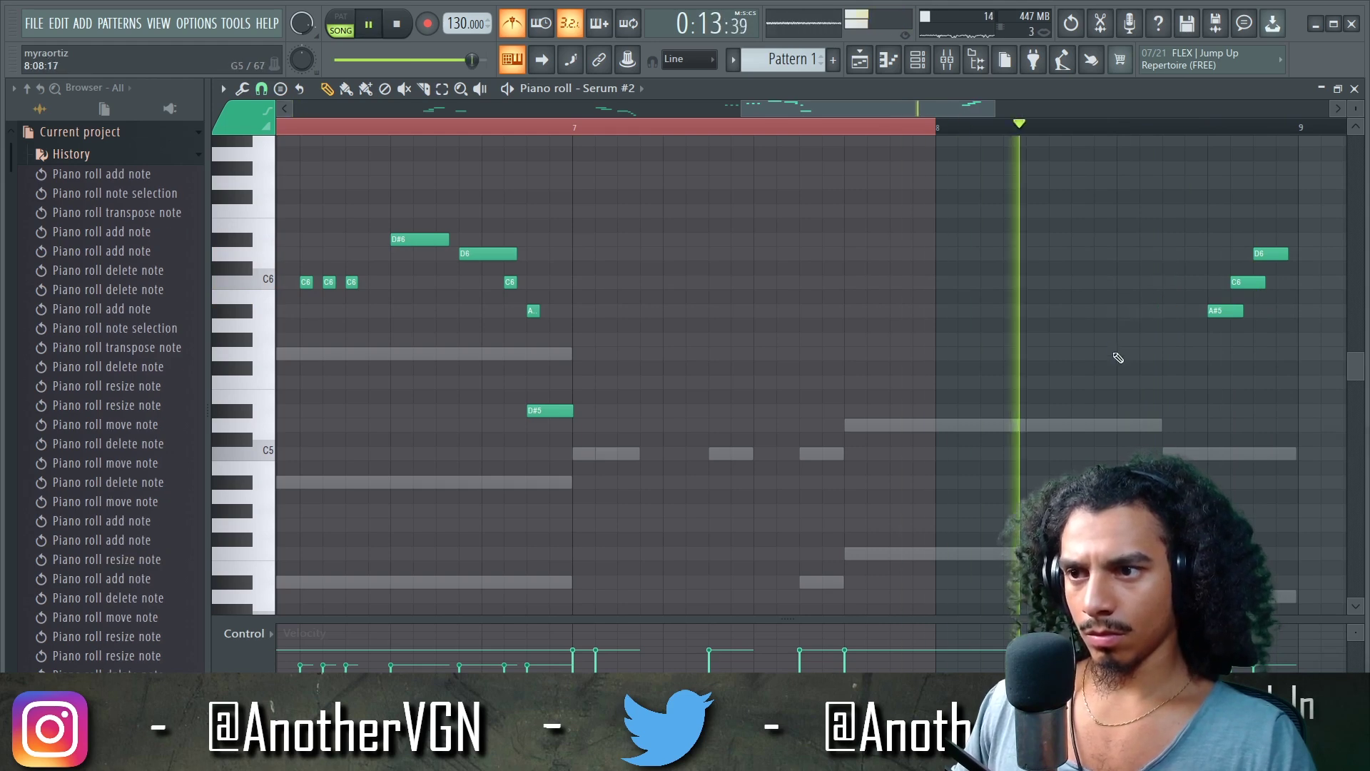
Try an F5 in the bar 8 gap, remove it, and add three repeated D#6 notes before the closing A#5
{"action": "left_click", "coordinate": [1121, 382]}
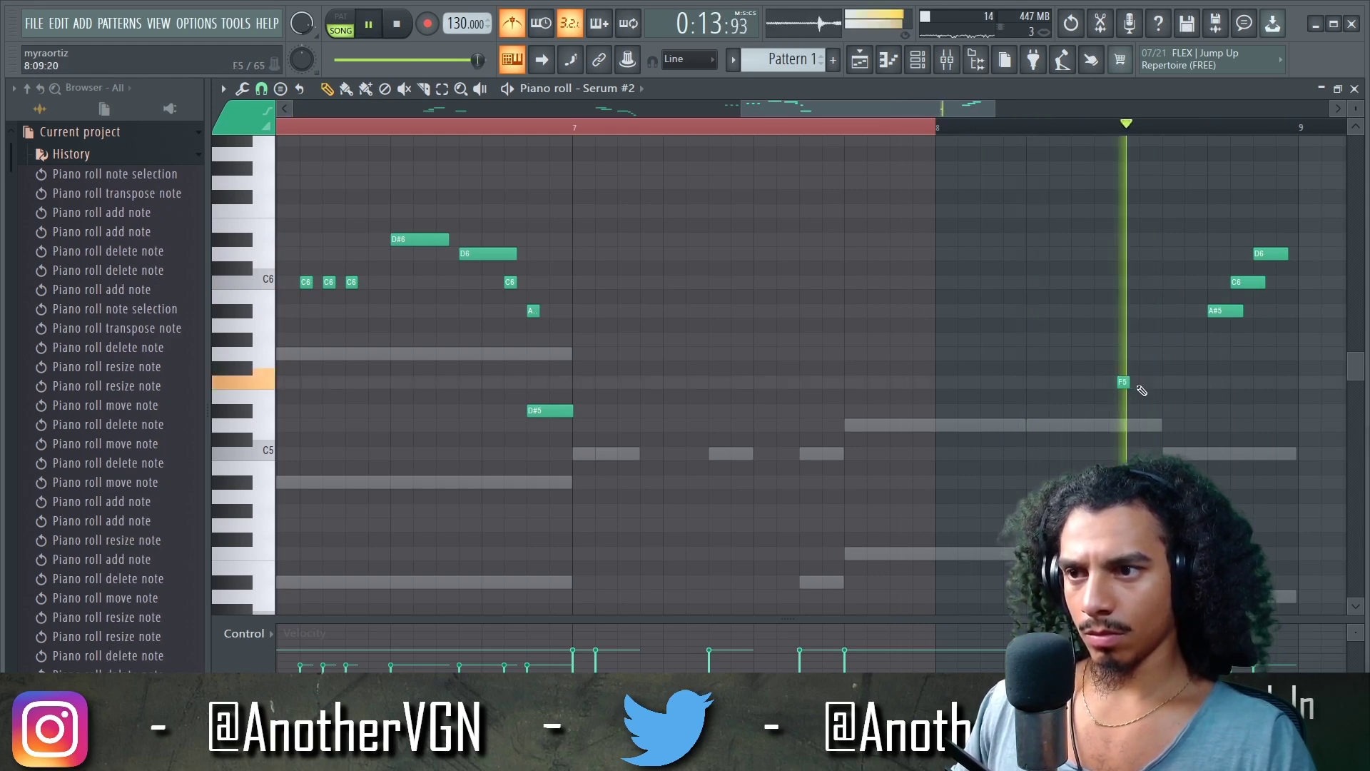
{"action": "right_click", "coordinate": [1124, 382]}
{"action": "key", "text": "space"}
{"action": "left_click", "coordinate": [1122, 239]}
{"action": "left_click", "coordinate": [1146, 239]}
{"action": "left_click", "coordinate": [1169, 239]}
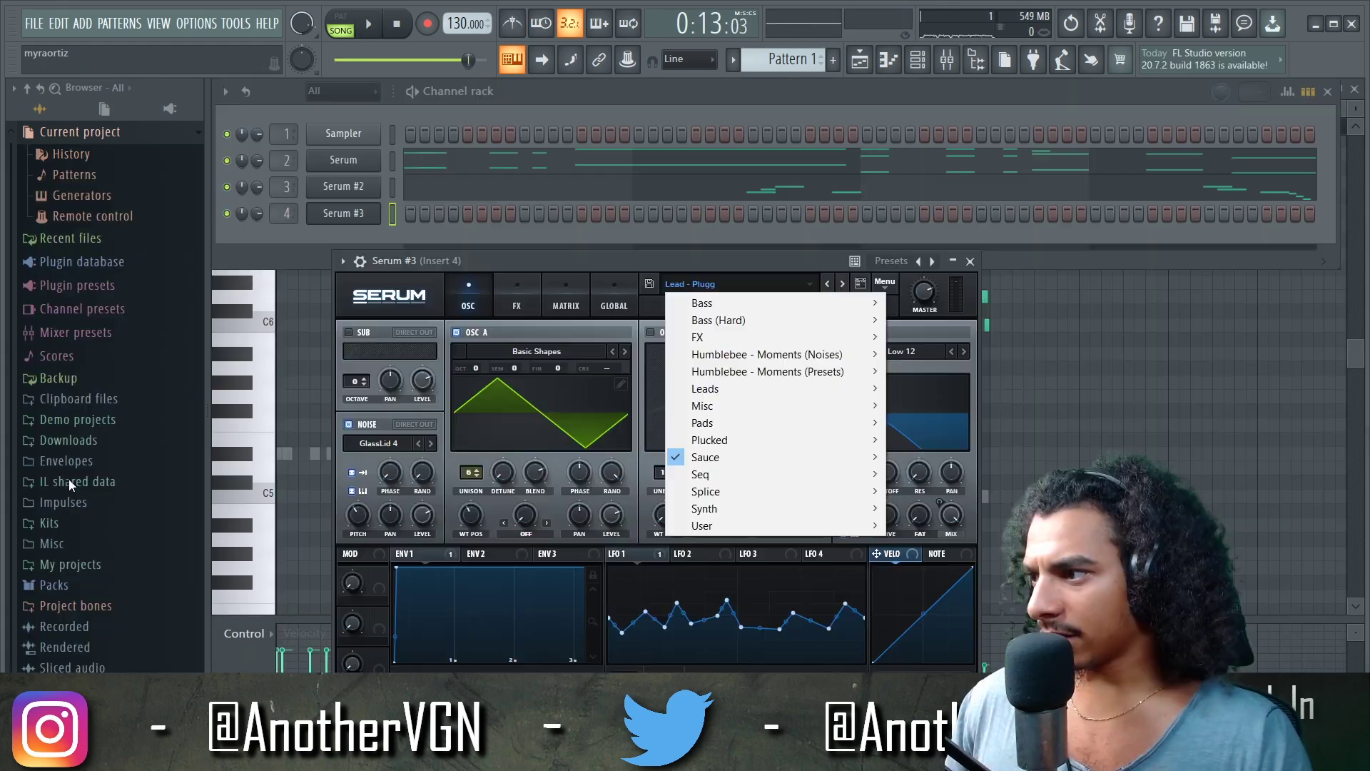
Load the ohmy - Vox sample from the Rival Expansion kit's Vox folder as a channel with its volume envelope enabled, and show its sample settings
{"action": "scroll", "coordinate": [86, 428], "scroll_direction": "down", "scroll_amount": 5}
{"action": "left_click", "coordinate": [85, 426]}
{"action": "scroll", "coordinate": [107, 332], "scroll_direction": "down", "scroll_amount": 3}
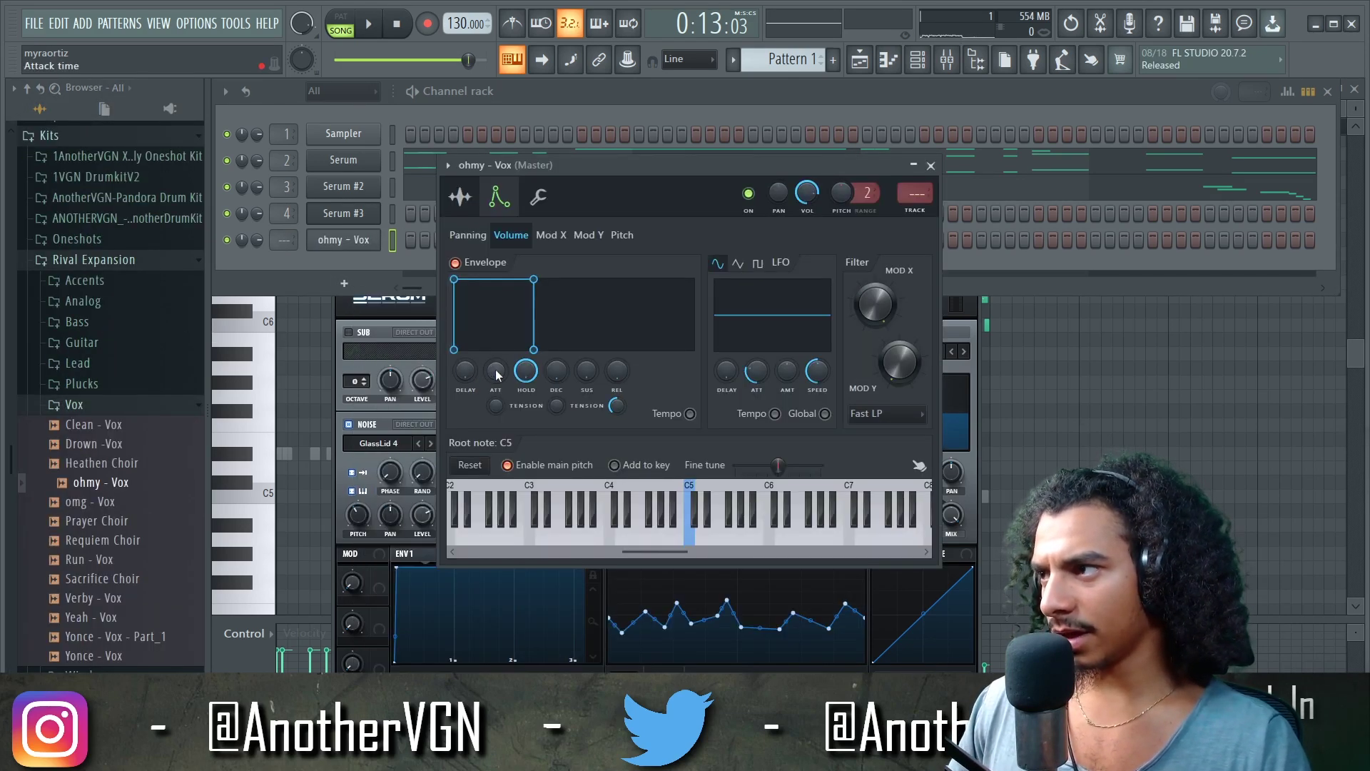
{"action": "left_click", "coordinate": [459, 198]}
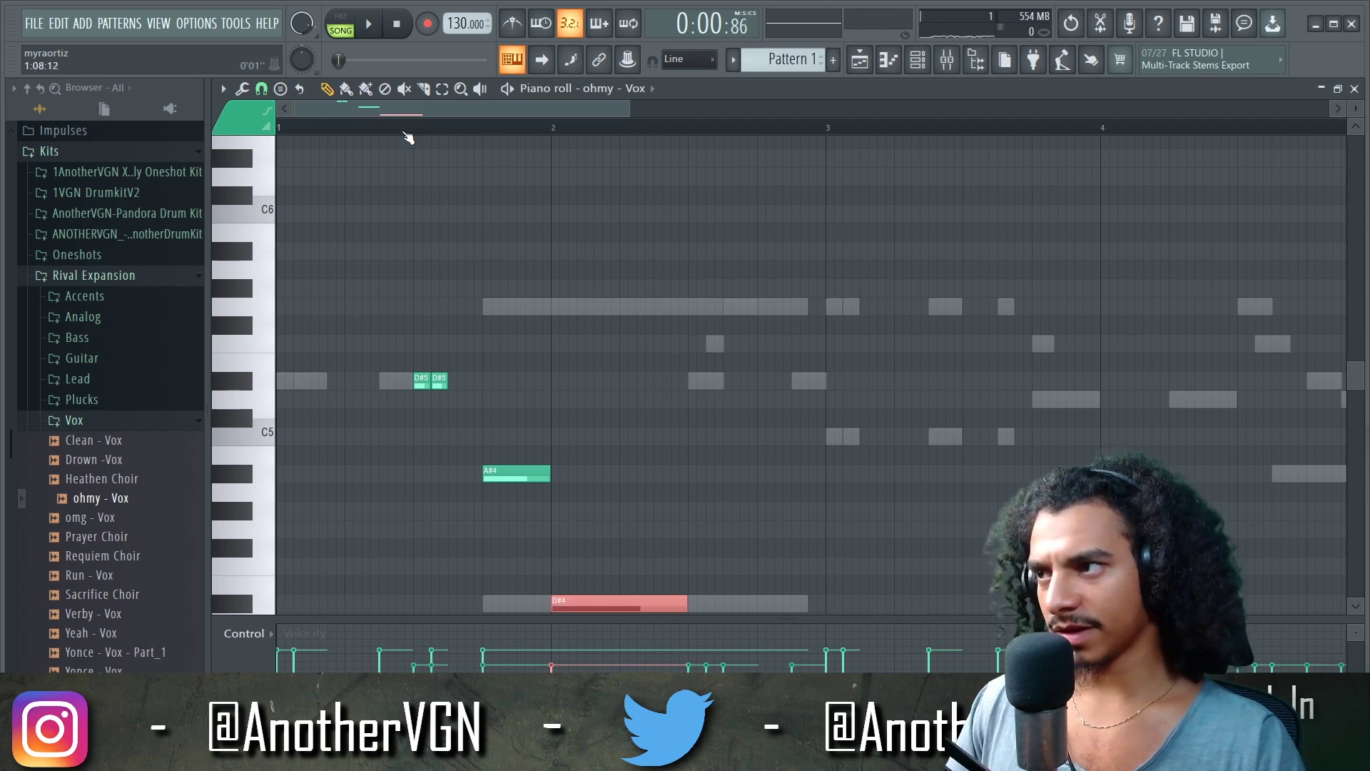
Write the ohmy - Vox line from bar 2 into bar 3 with three short D#4 notes followed by F4, G4, C5 and A#4
{"action": "key", "text": "space"}
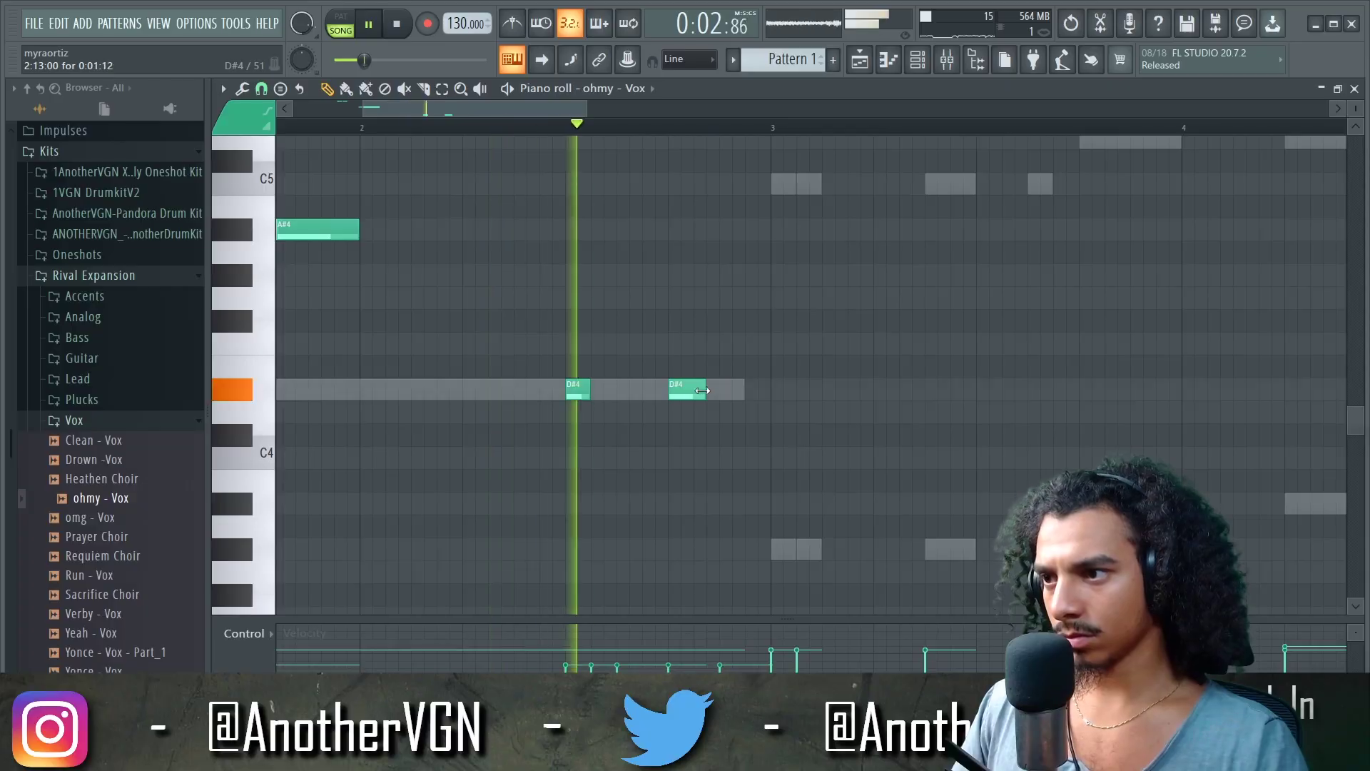
{"action": "left_click_drag", "start_coordinate": [703, 391], "coordinate": [692, 390]}
{"action": "left_click", "coordinate": [782, 390]}
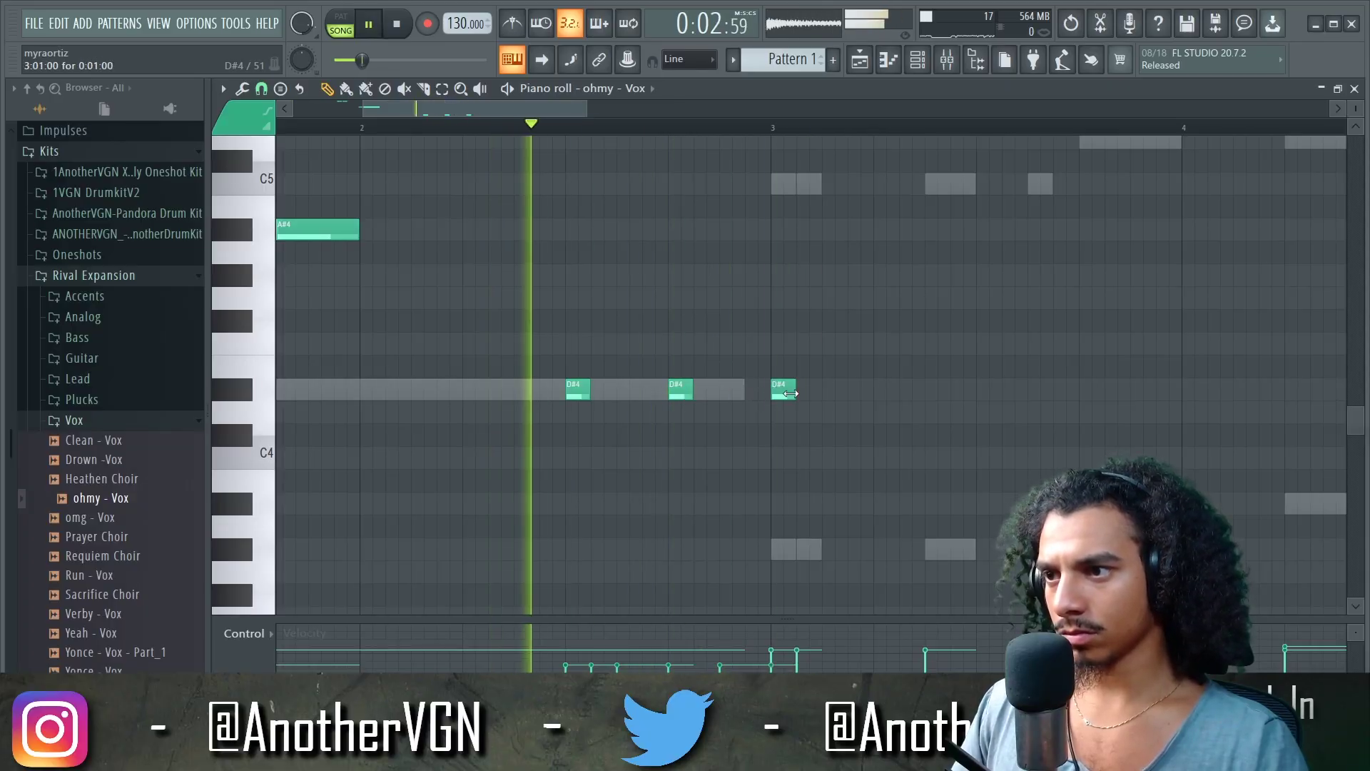
{"action": "left_click", "coordinate": [832, 343]}
{"action": "left_click", "coordinate": [885, 298]}
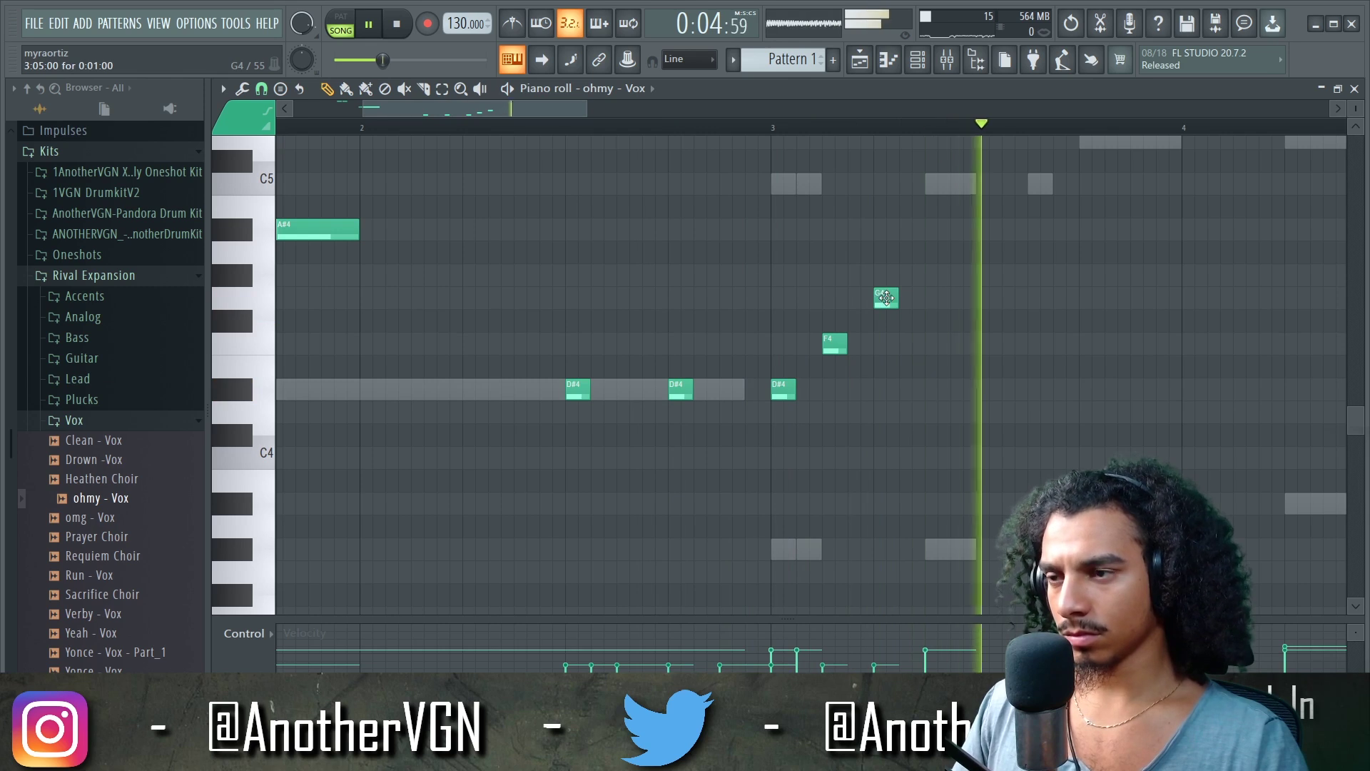
{"action": "scroll", "coordinate": [883, 300], "scroll_direction": "down", "scroll_amount": 3}
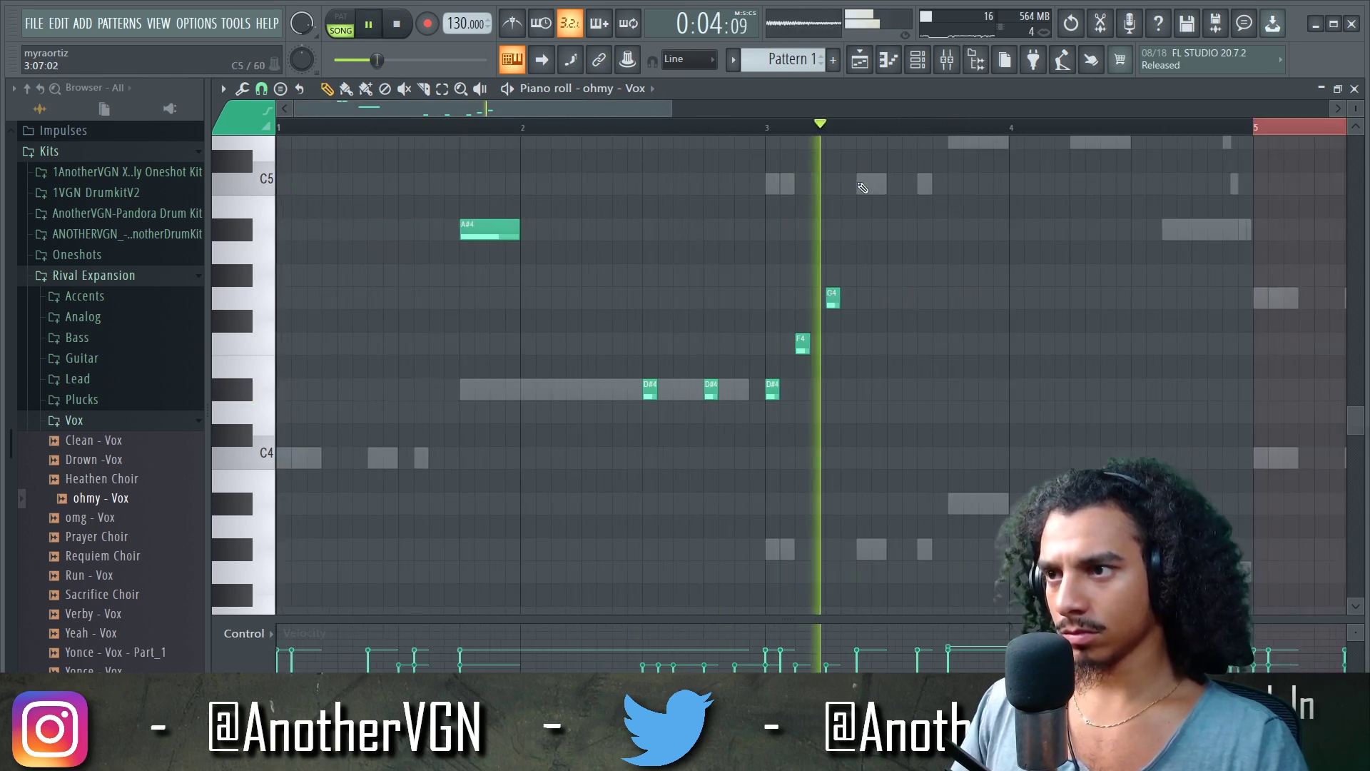
{"action": "left_click", "coordinate": [863, 184]}
{"action": "left_click", "coordinate": [897, 236]}
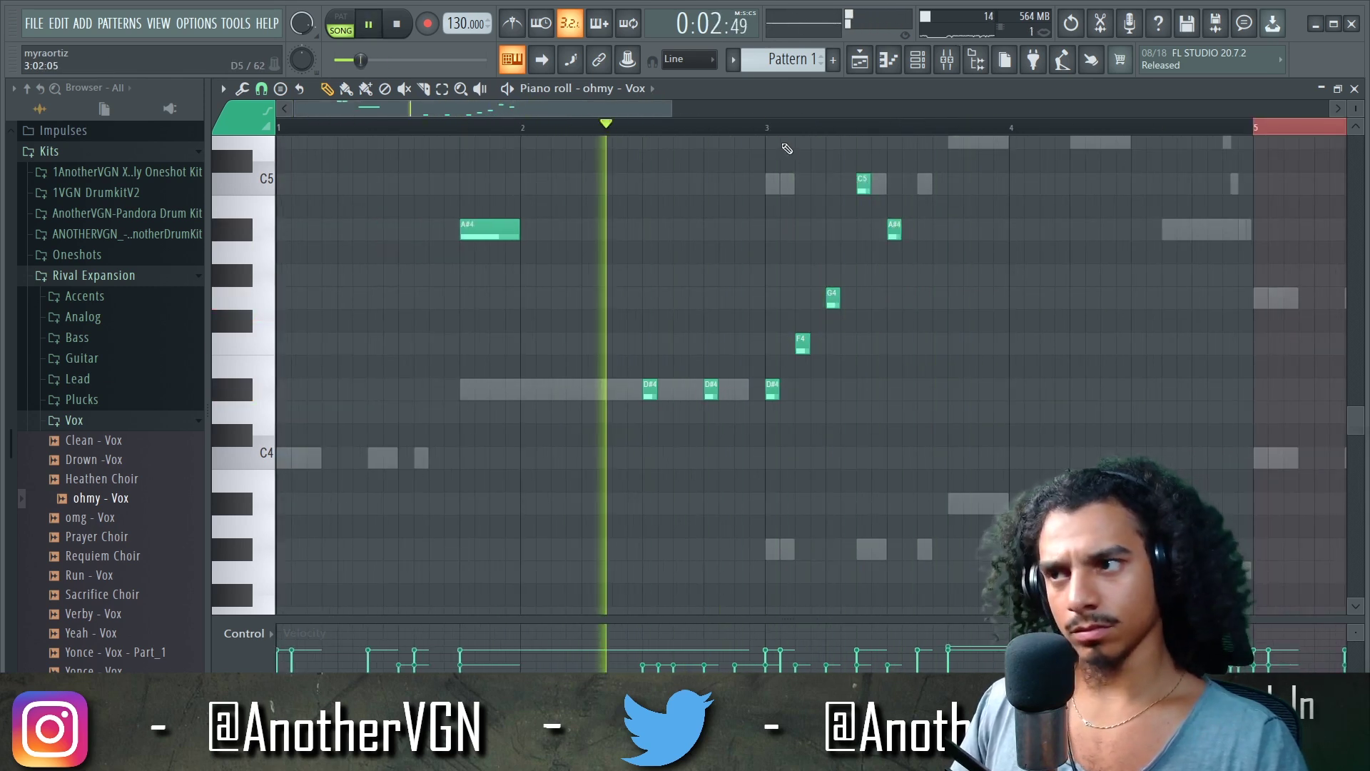
Place two F5 vox notes at the end of bar 1 and lengthen each to two steps, filling up to bar 2
{"action": "scroll", "coordinate": [1025, 375], "scroll_direction": "up", "scroll_amount": 2}
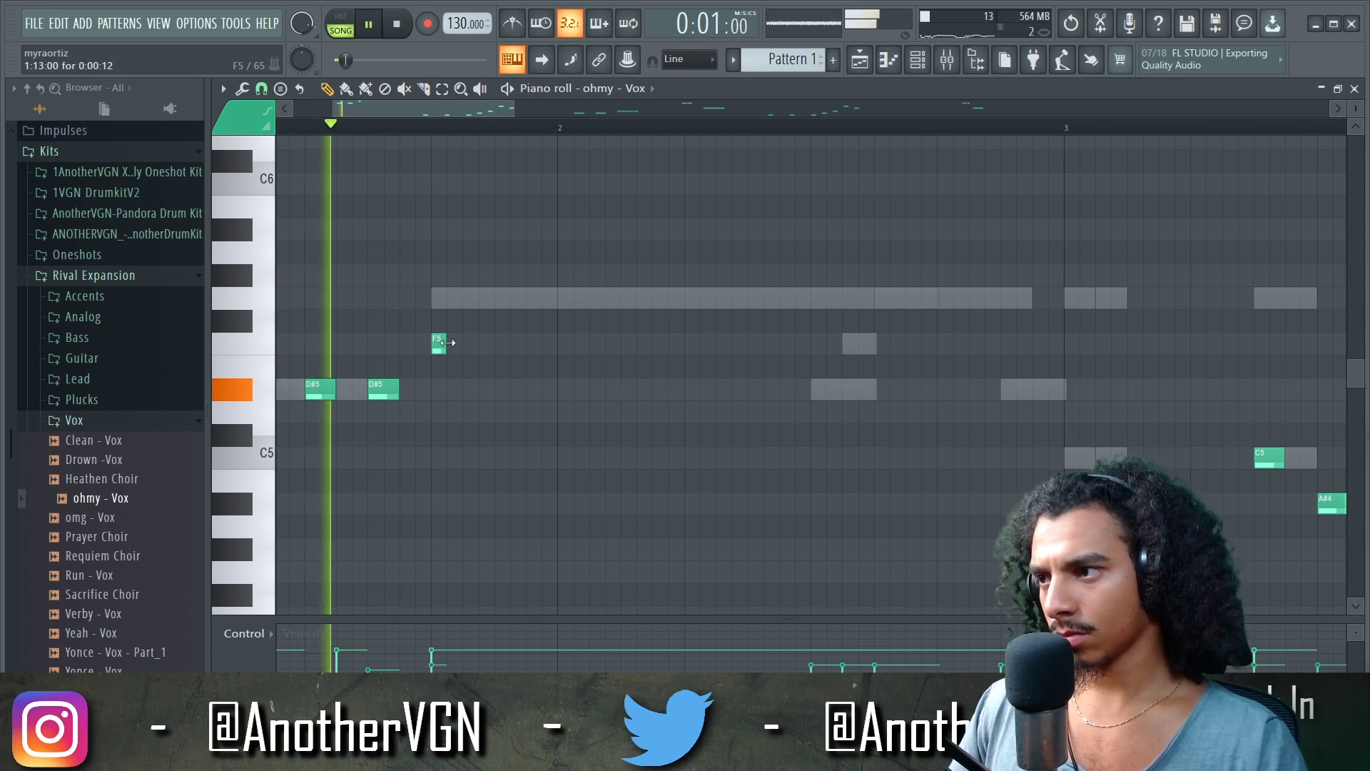
{"action": "left_click_drag", "start_coordinate": [447, 343], "coordinate": [486, 341]}
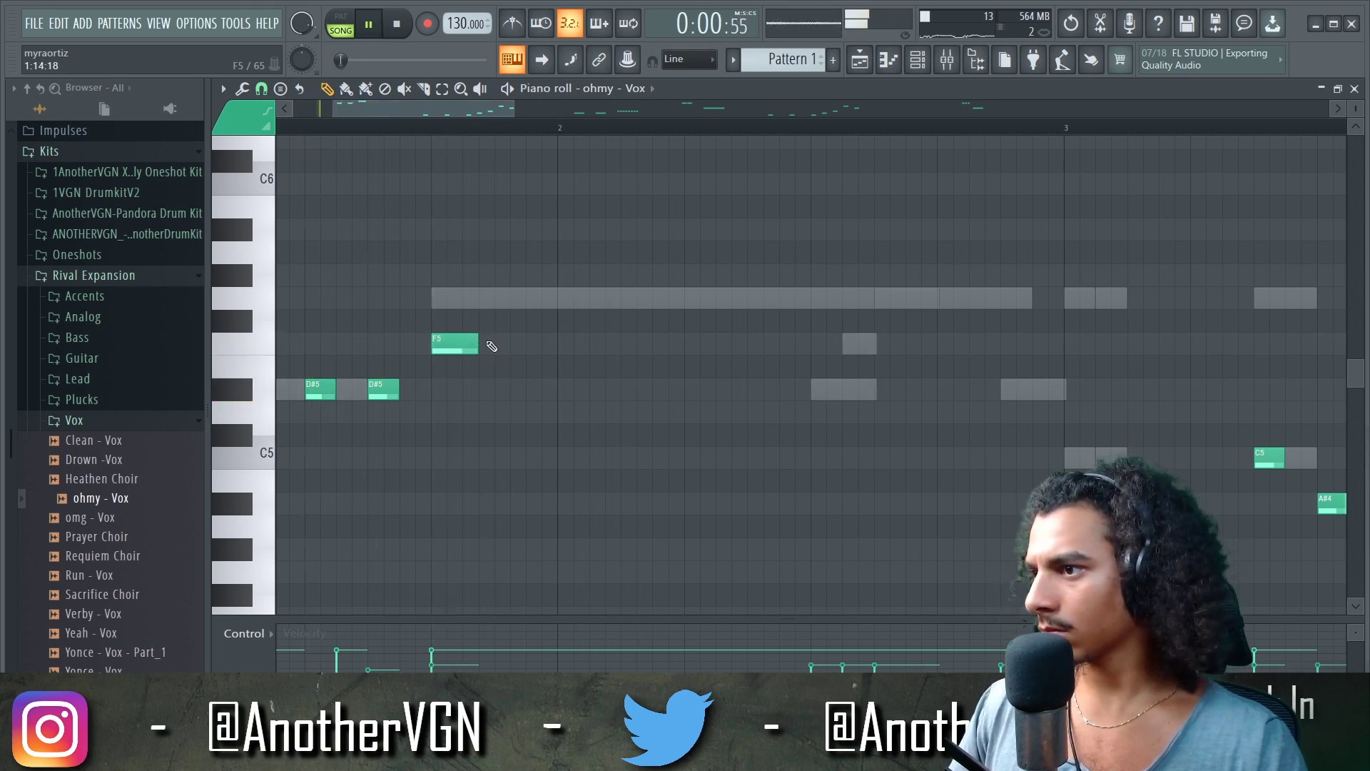
{"action": "left_click", "coordinate": [503, 346]}
{"action": "key", "text": "space"}
{"action": "key", "text": "space"}
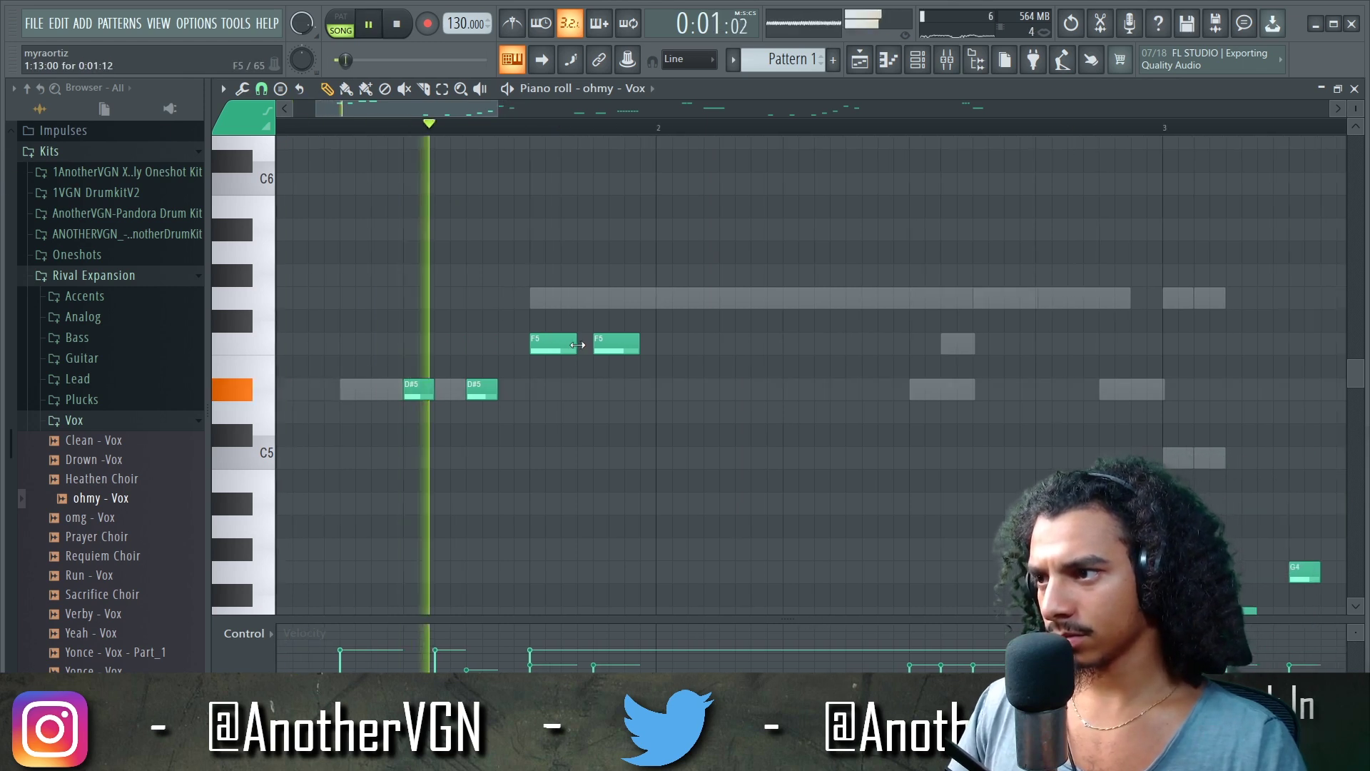
{"action": "key", "text": "space"}
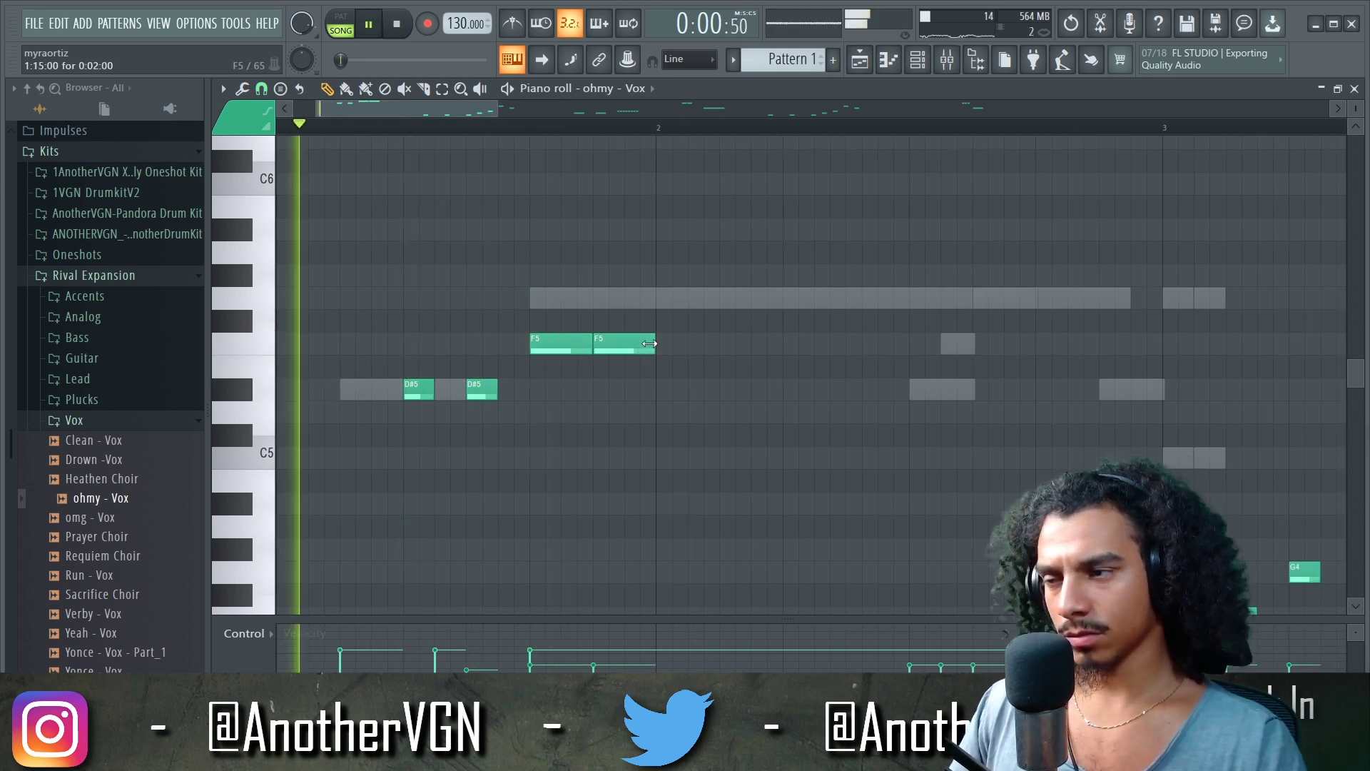
Review the whole ohmy - Vox pattern during playback
{"action": "scroll", "coordinate": [620, 307], "scroll_direction": "down", "scroll_amount": 4, "text": "ctrl"}
{"action": "scroll", "coordinate": [620, 307], "scroll_direction": "down", "scroll_amount": 3}
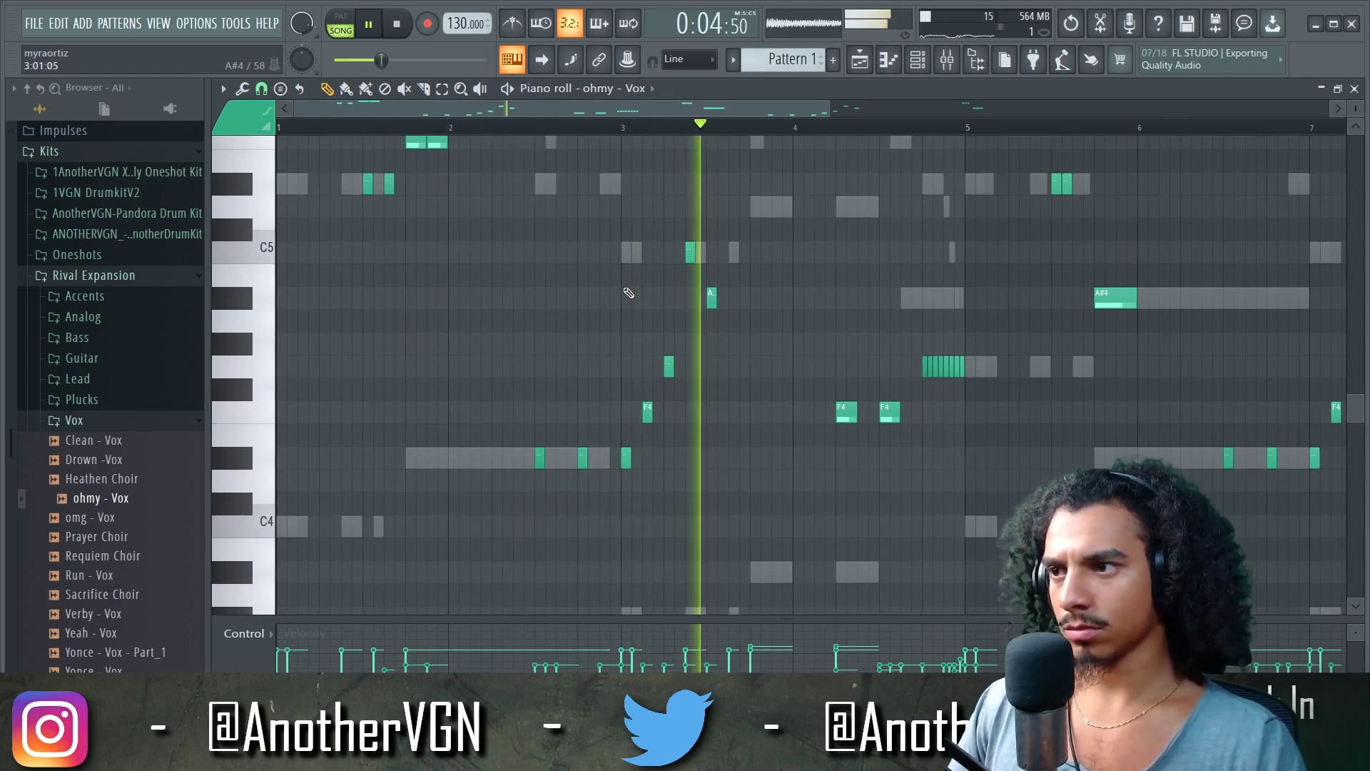
{"action": "scroll", "coordinate": [627, 297], "scroll_direction": "down", "scroll_amount": 1, "text": "ctrl"}
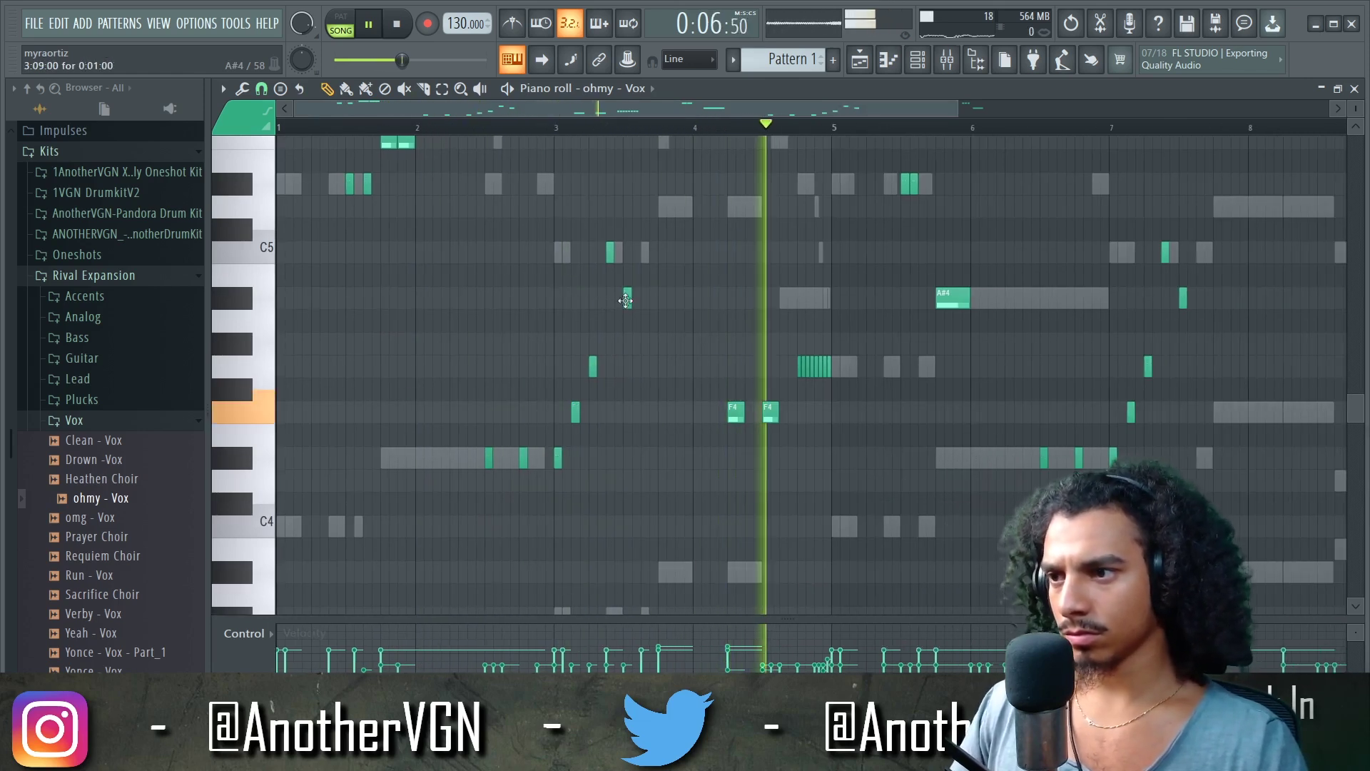
{"action": "scroll", "coordinate": [629, 304], "scroll_direction": "down", "scroll_amount": 1, "text": "ctrl"}
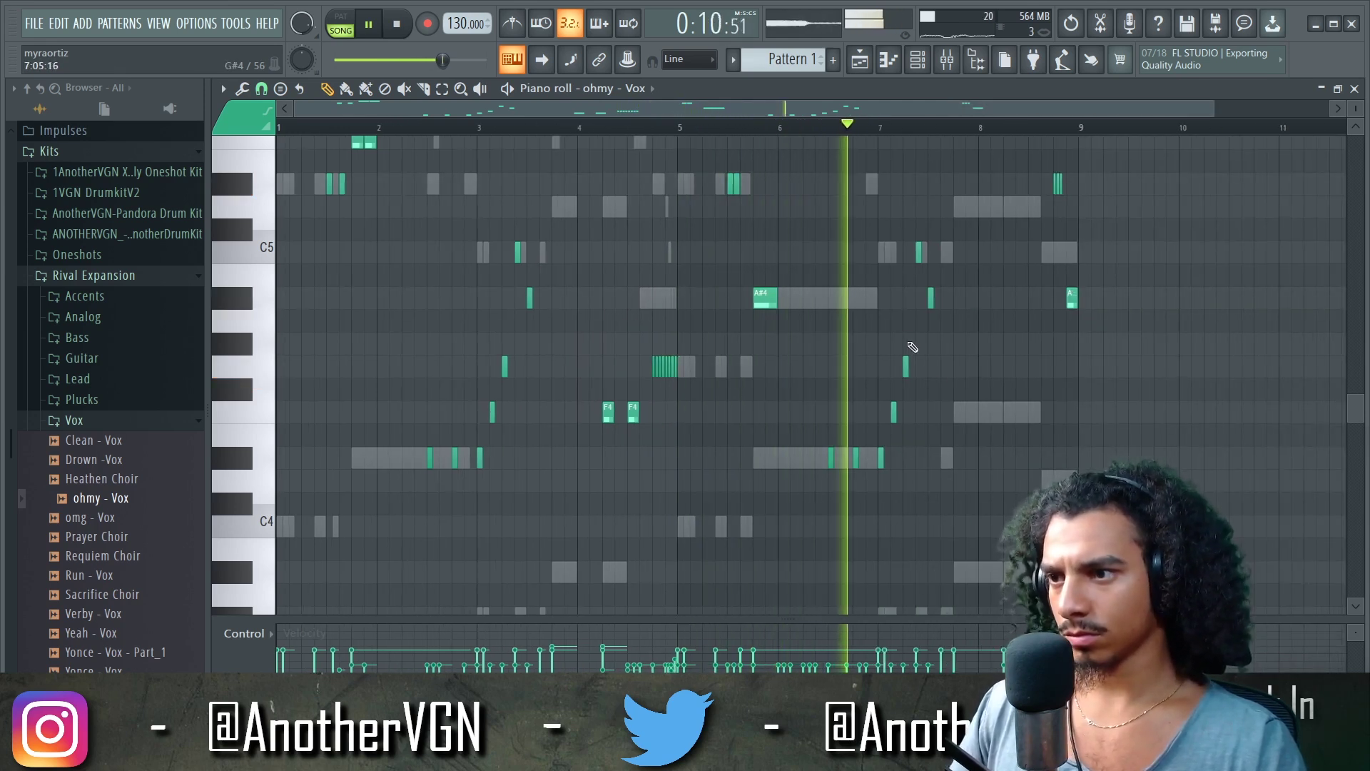
{"action": "scroll", "coordinate": [964, 286], "scroll_direction": "up", "scroll_amount": 1, "text": "ctrl"}
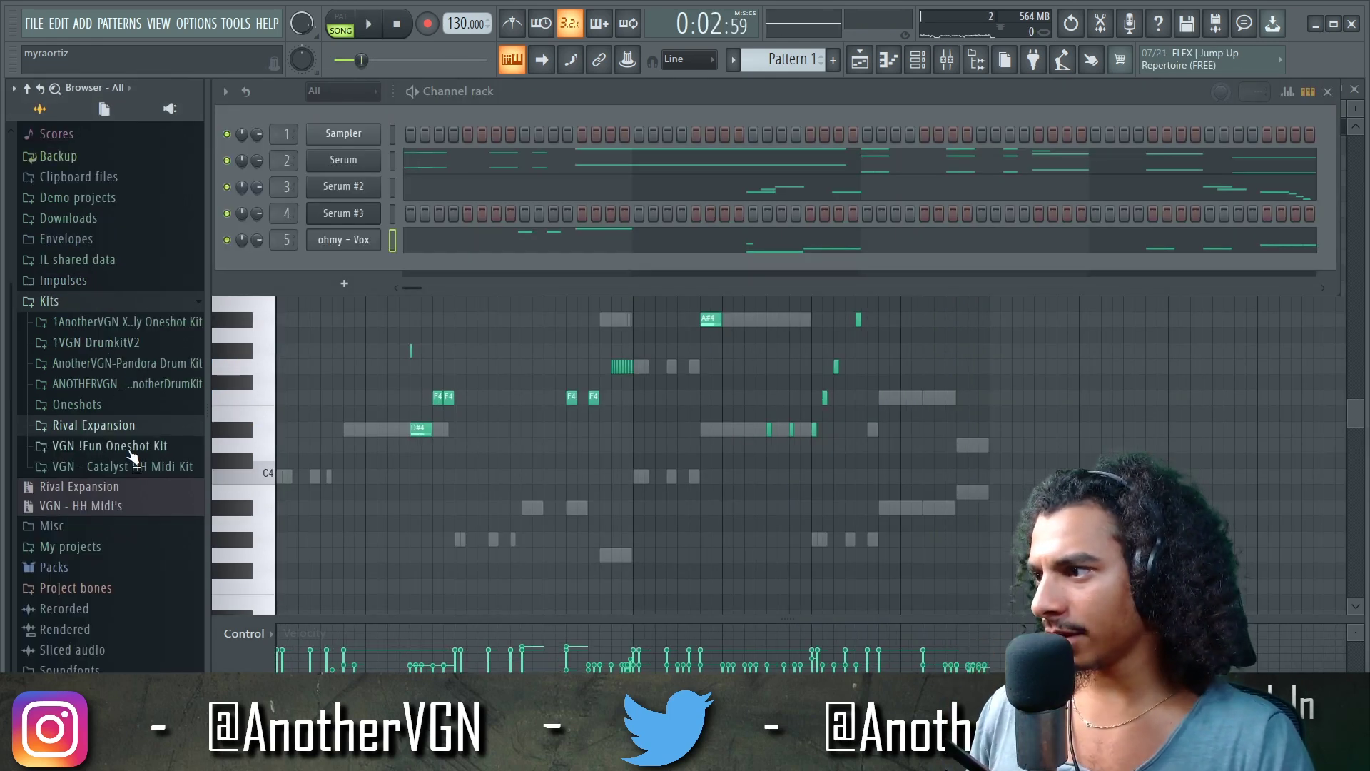
Load the Omen - Accent sample from the VGN !Fun Oneshot Kit's Accents&FX folder as a channel
{"action": "left_click", "coordinate": [129, 451]}
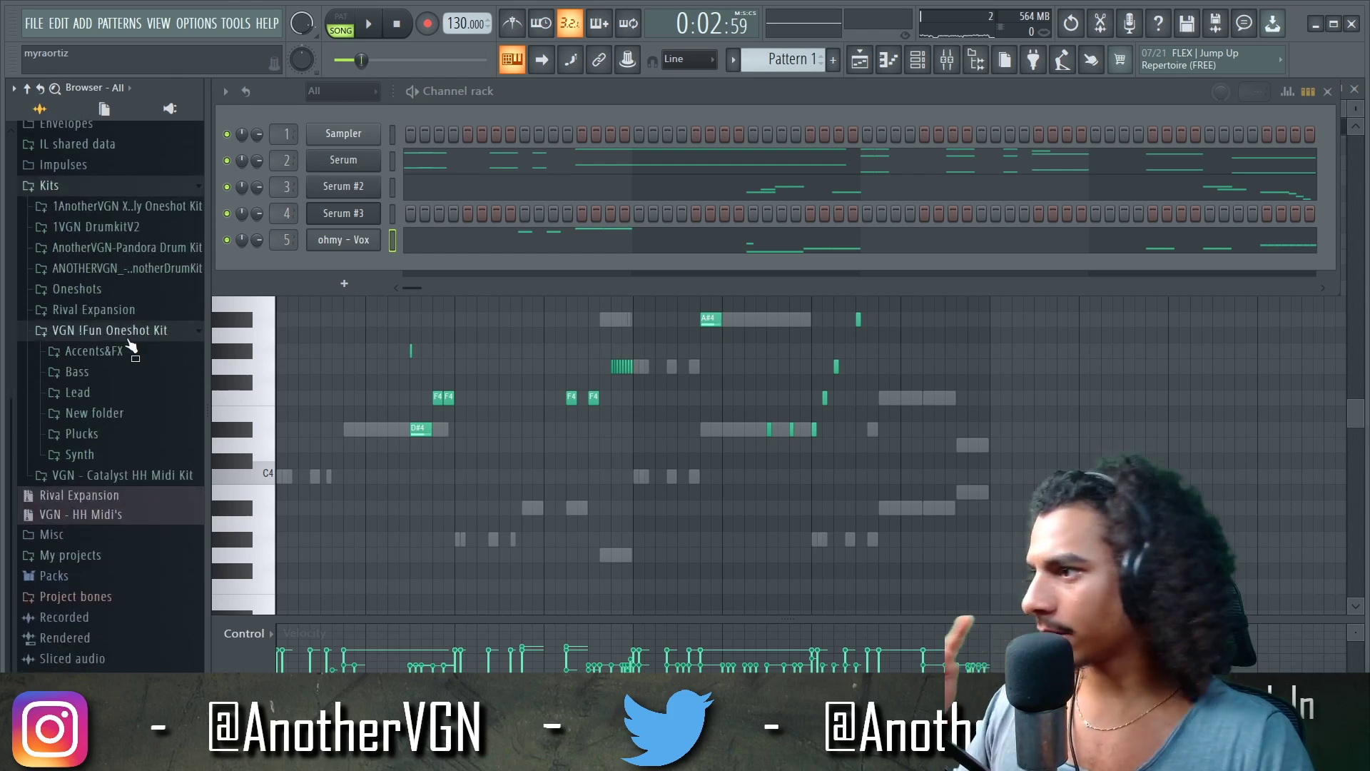
{"action": "left_click", "coordinate": [131, 350]}
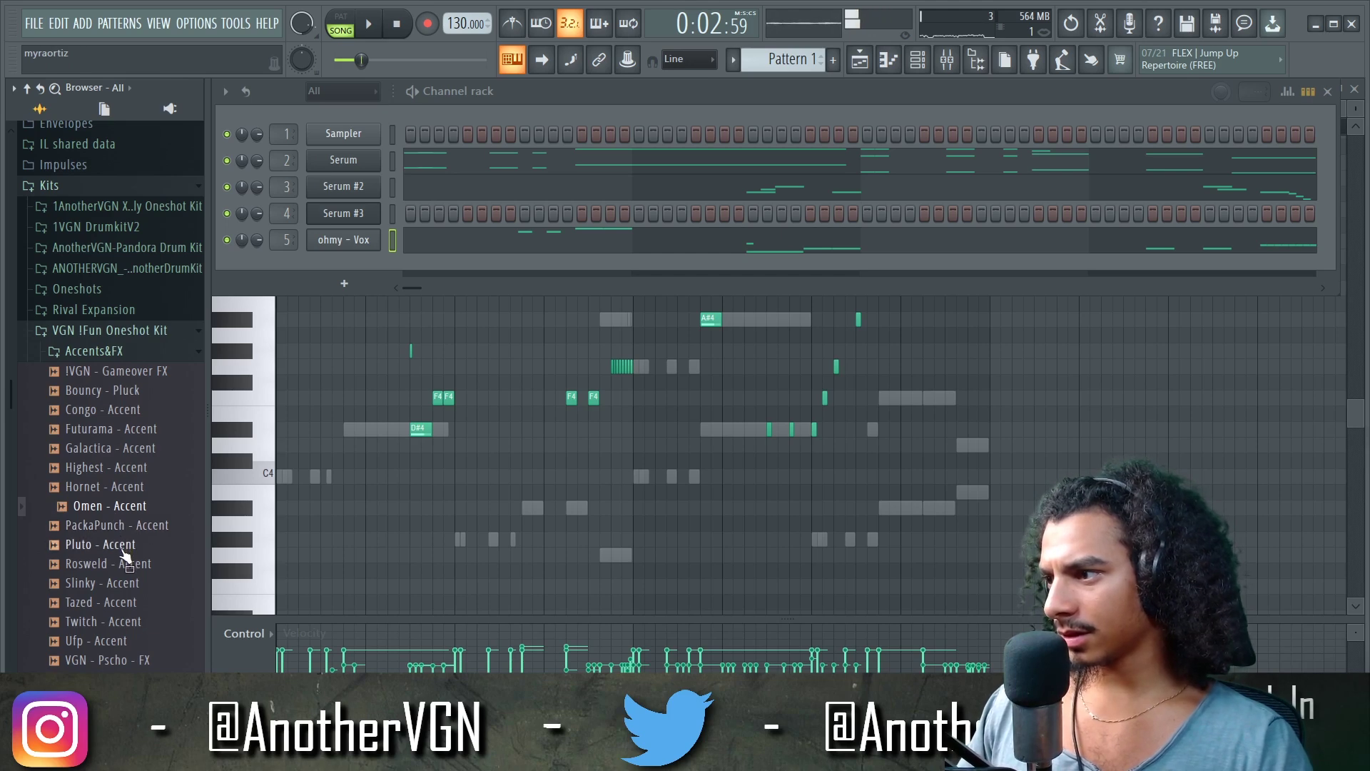
{"action": "left_click_drag", "start_coordinate": [361, 256], "coordinate": [368, 264]}
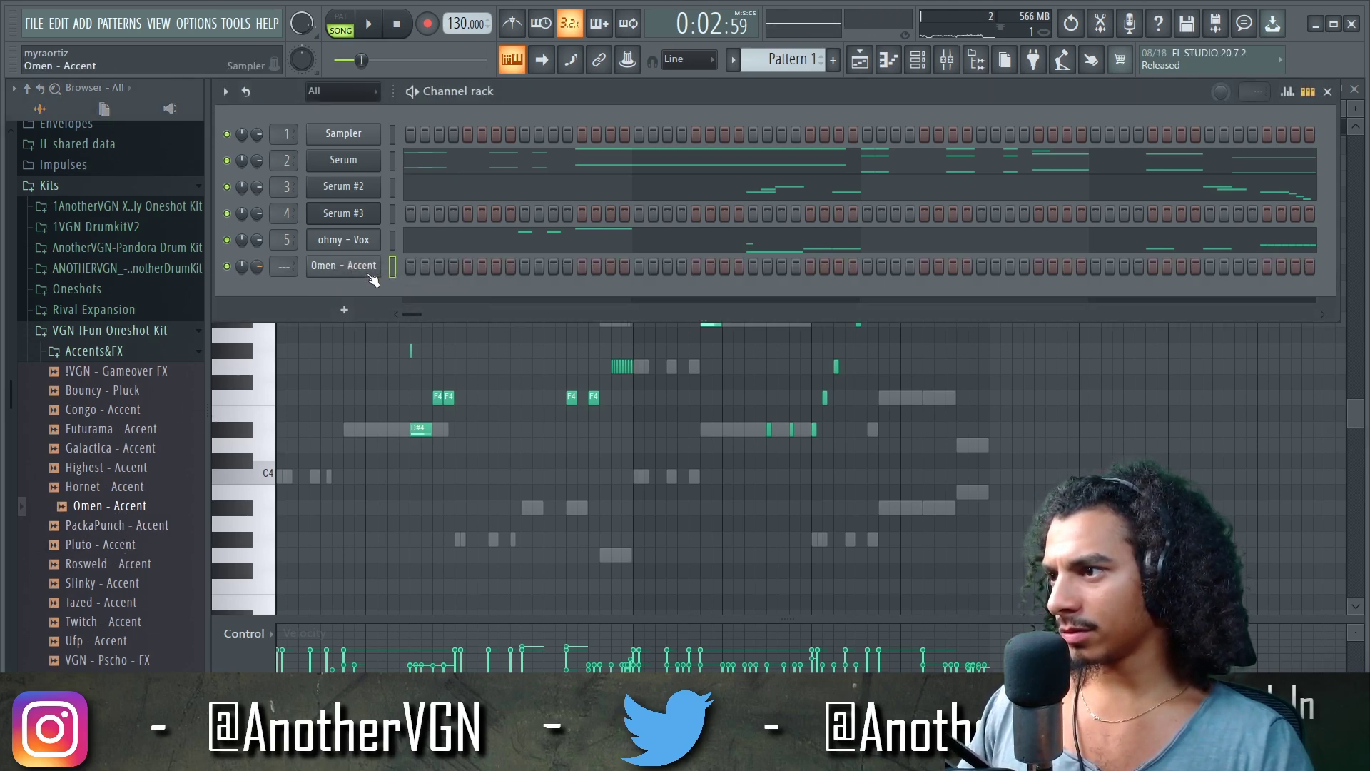
Place a two-step C4 note for the Omen - Accent channel at the start of bar 1 and audition it
{"action": "left_click", "coordinate": [369, 272]}
{"action": "key", "text": "F7"}
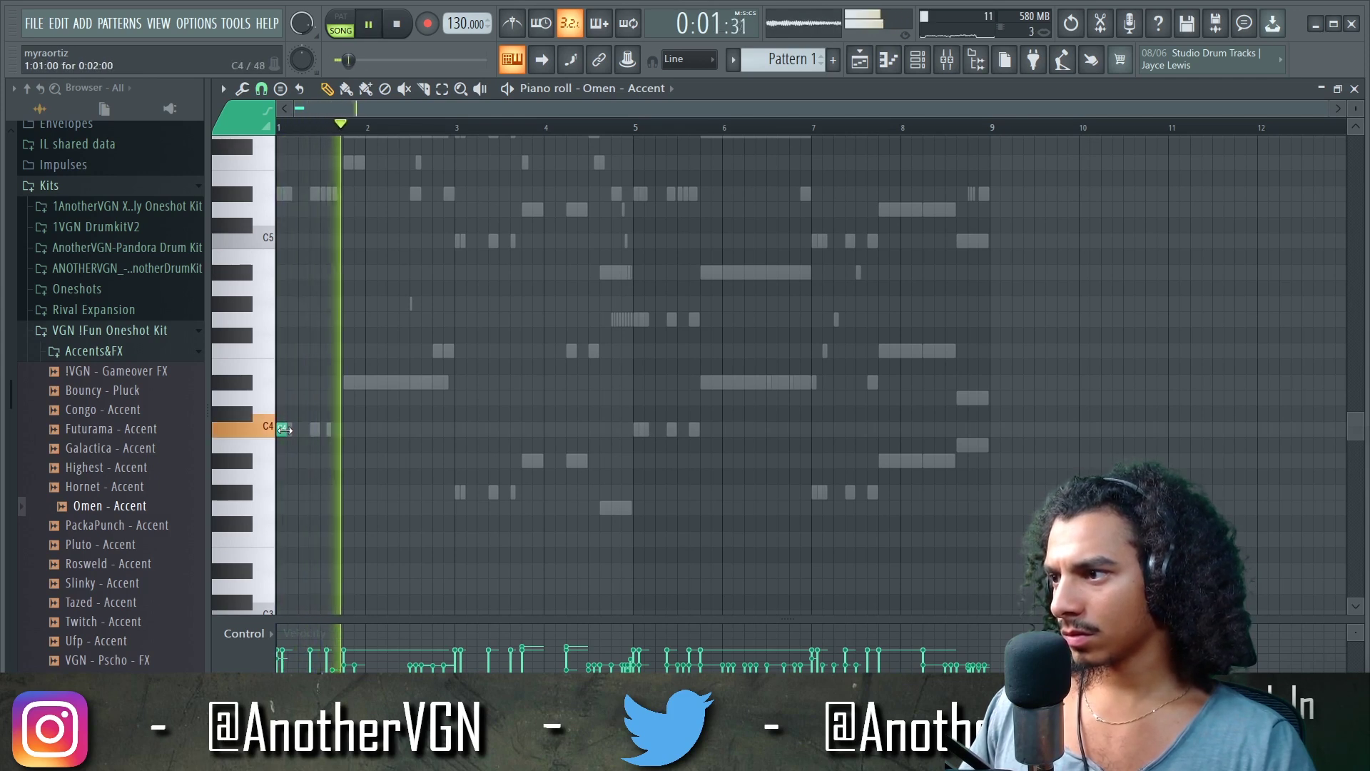
{"action": "key", "text": "space"}
{"action": "left_click", "coordinate": [918, 60]}
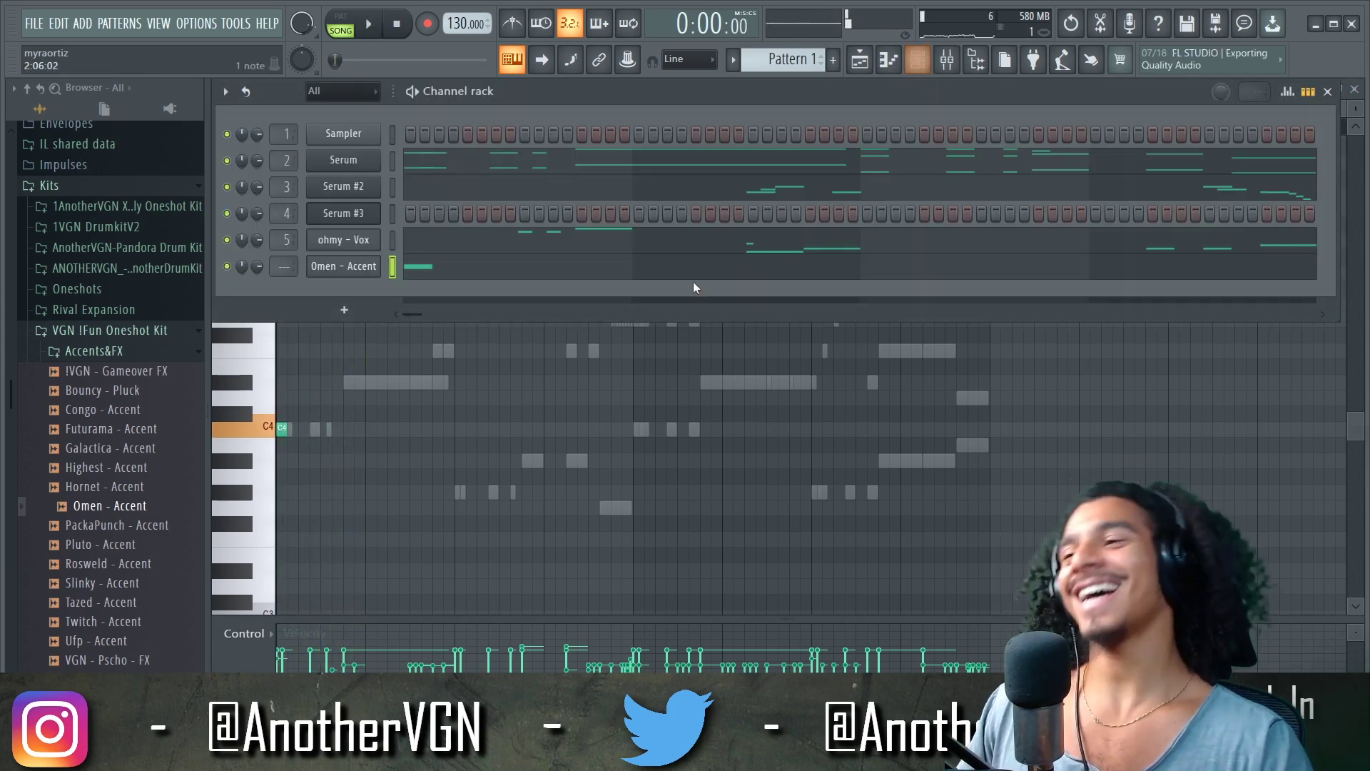
{"action": "key", "text": "space"}
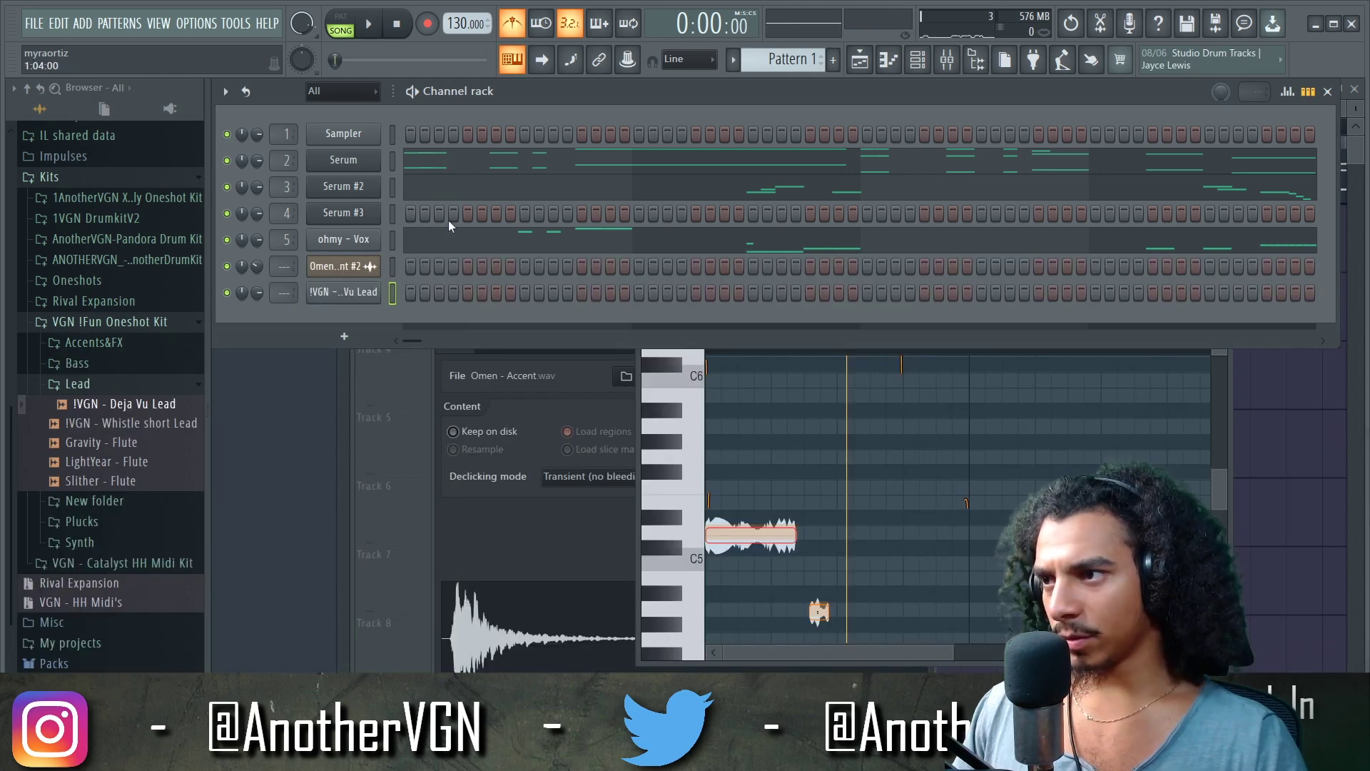
Copy the ohmy - Vox notes for use on the !VGN - Deja Vu Lead channel
{"action": "right_click", "coordinate": [329, 241]}
{"action": "left_click", "coordinate": [621, 269]}
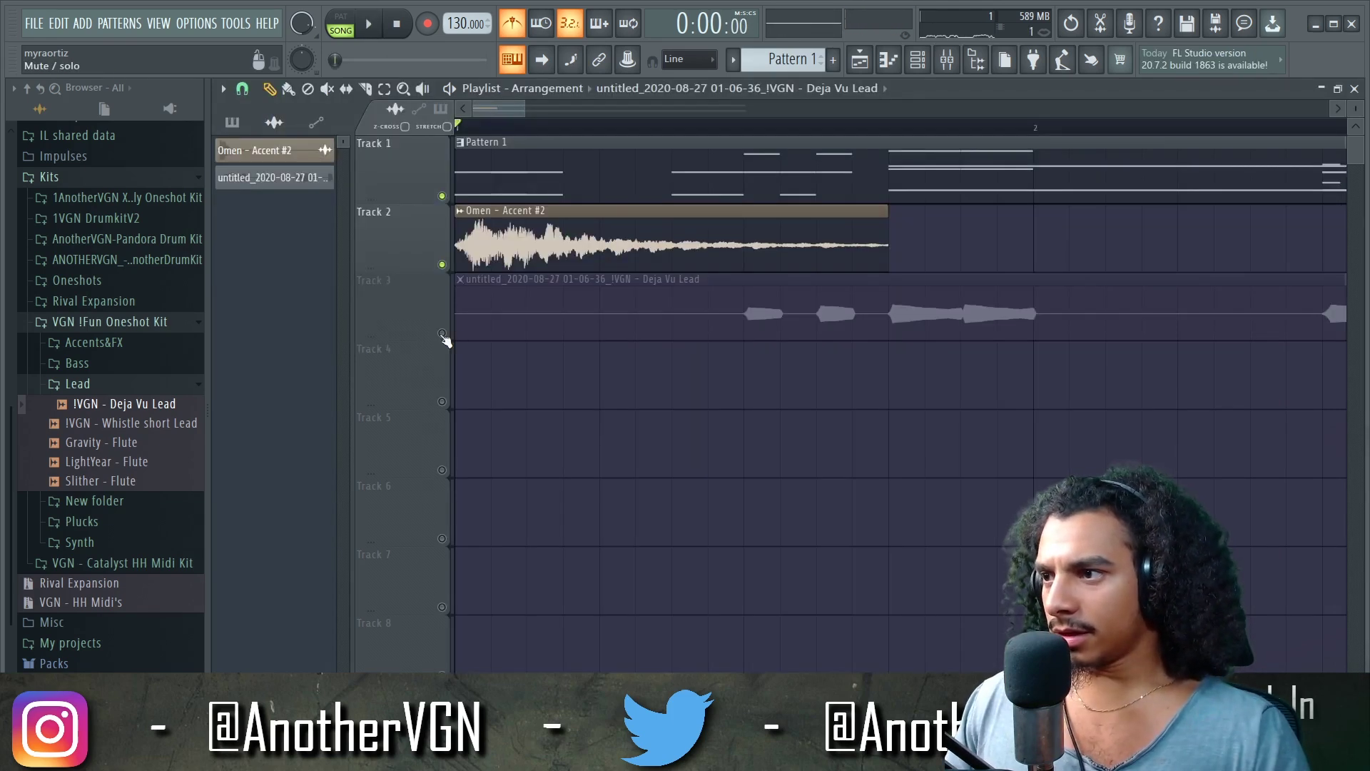
Reverse the rendered Deja Vu Lead audio clip on Track 3 and delete its first slice in front of the bar 2 phrase
{"action": "double_click", "coordinate": [599, 318]}
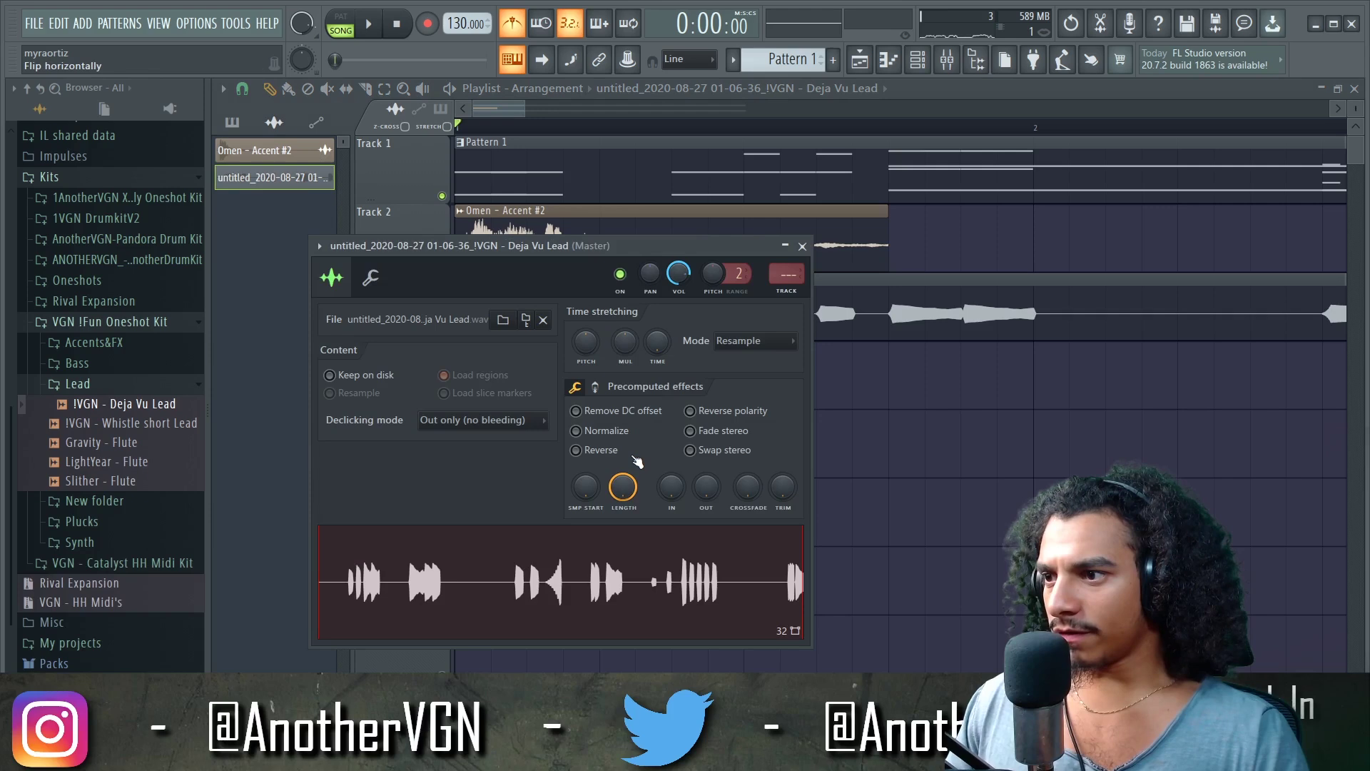
{"action": "left_click", "coordinate": [633, 456]}
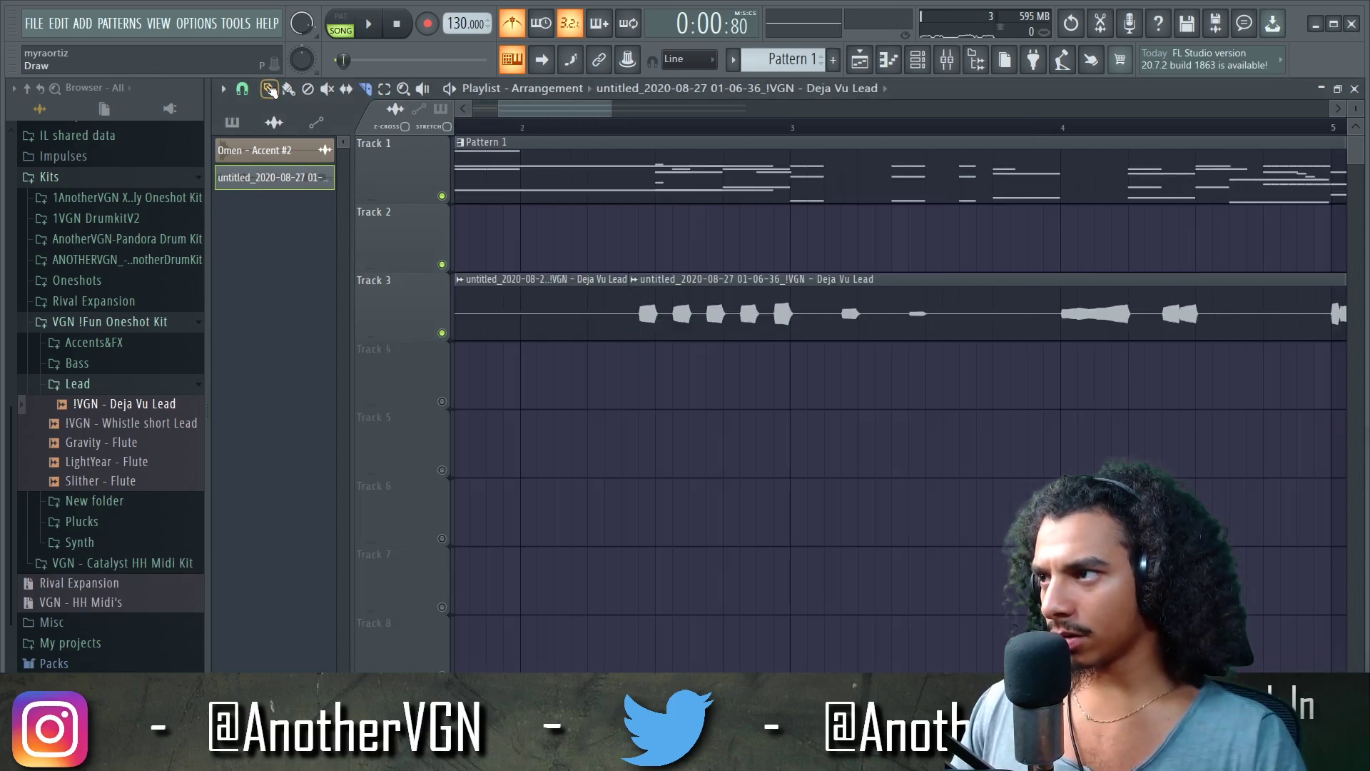
{"action": "right_click", "coordinate": [489, 284]}
Move the reversed Deja Vu Lead clip on Track 3 one step later to 2:08:10 and audition its timing
{"action": "key", "text": "space"}
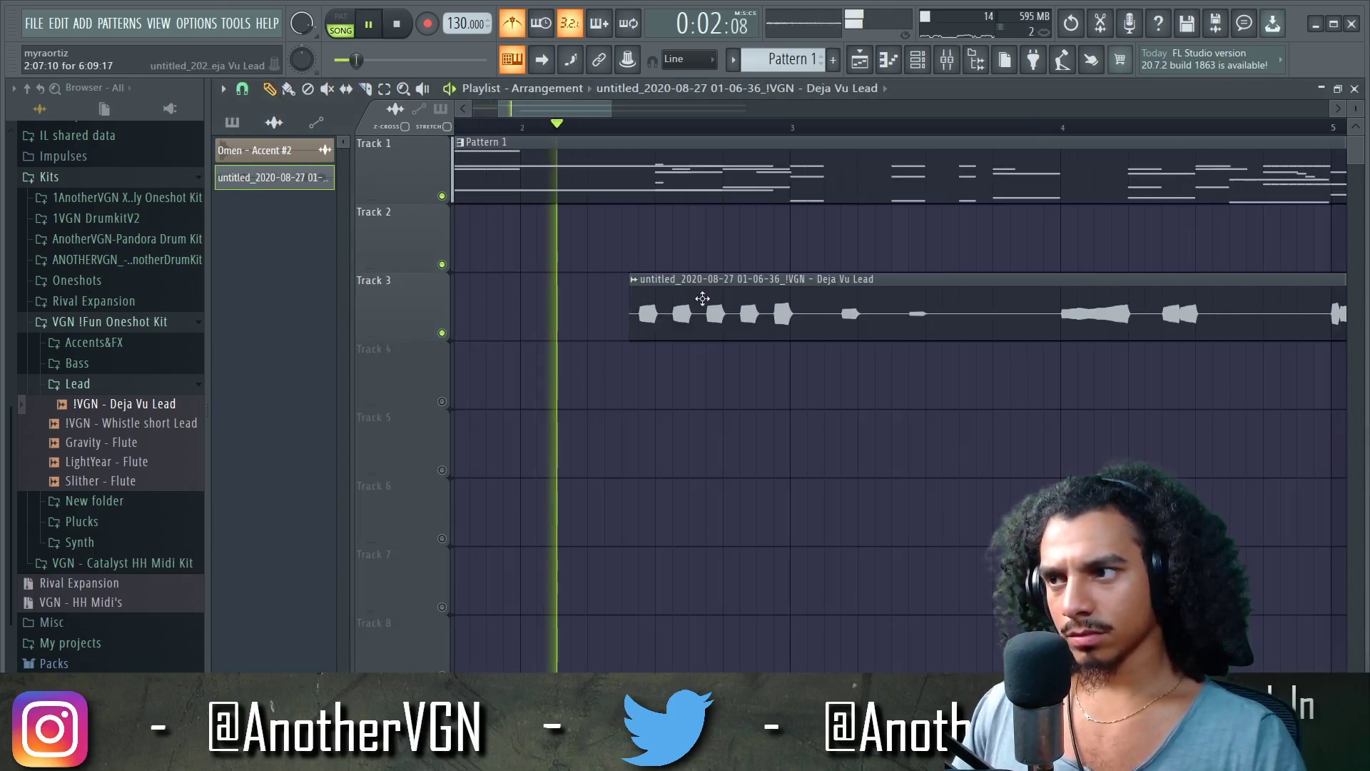
{"action": "key", "text": "space"}
{"action": "key", "text": "space"}
{"action": "scroll", "coordinate": [700, 298], "scroll_direction": "up", "scroll_amount": 3}
{"action": "left_click_drag", "start_coordinate": [704, 298], "coordinate": [732, 297]}
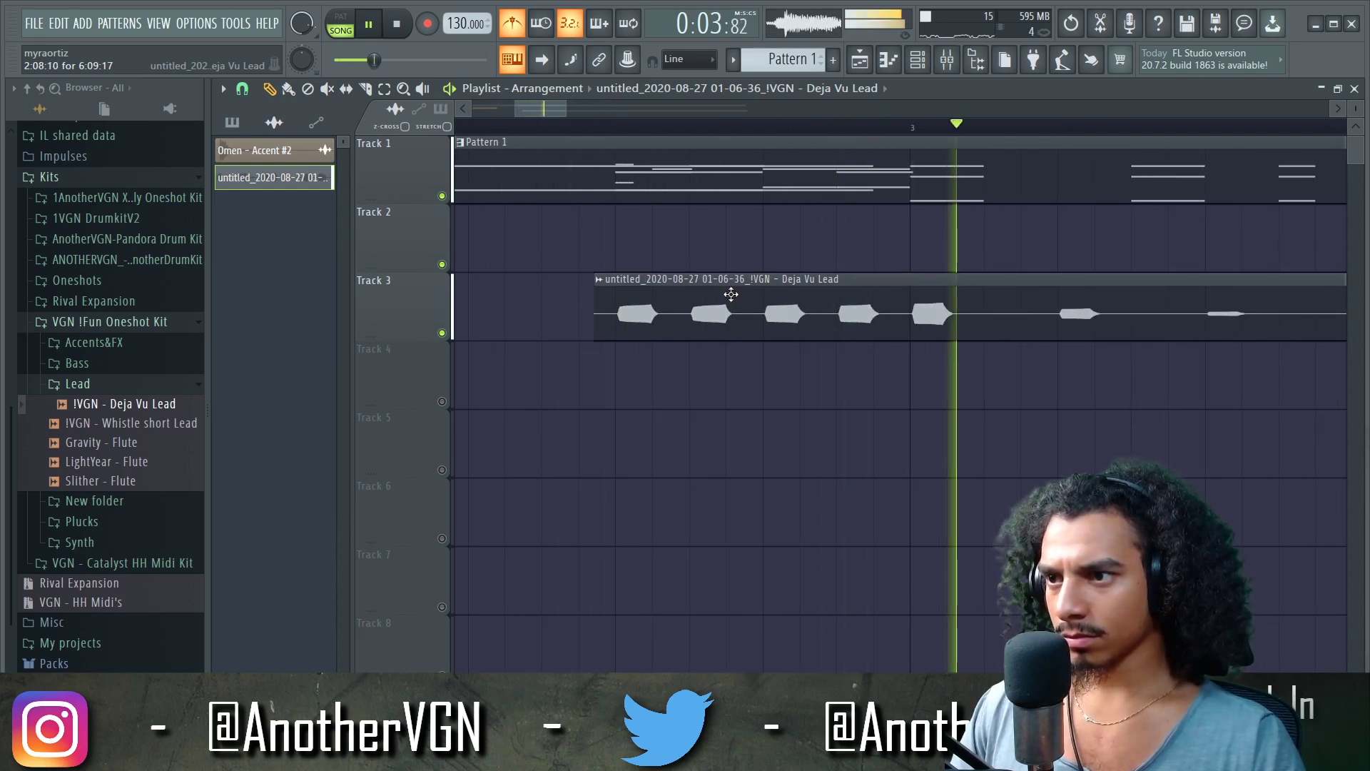
{"action": "key", "text": "space"}
{"action": "key", "text": "space"}
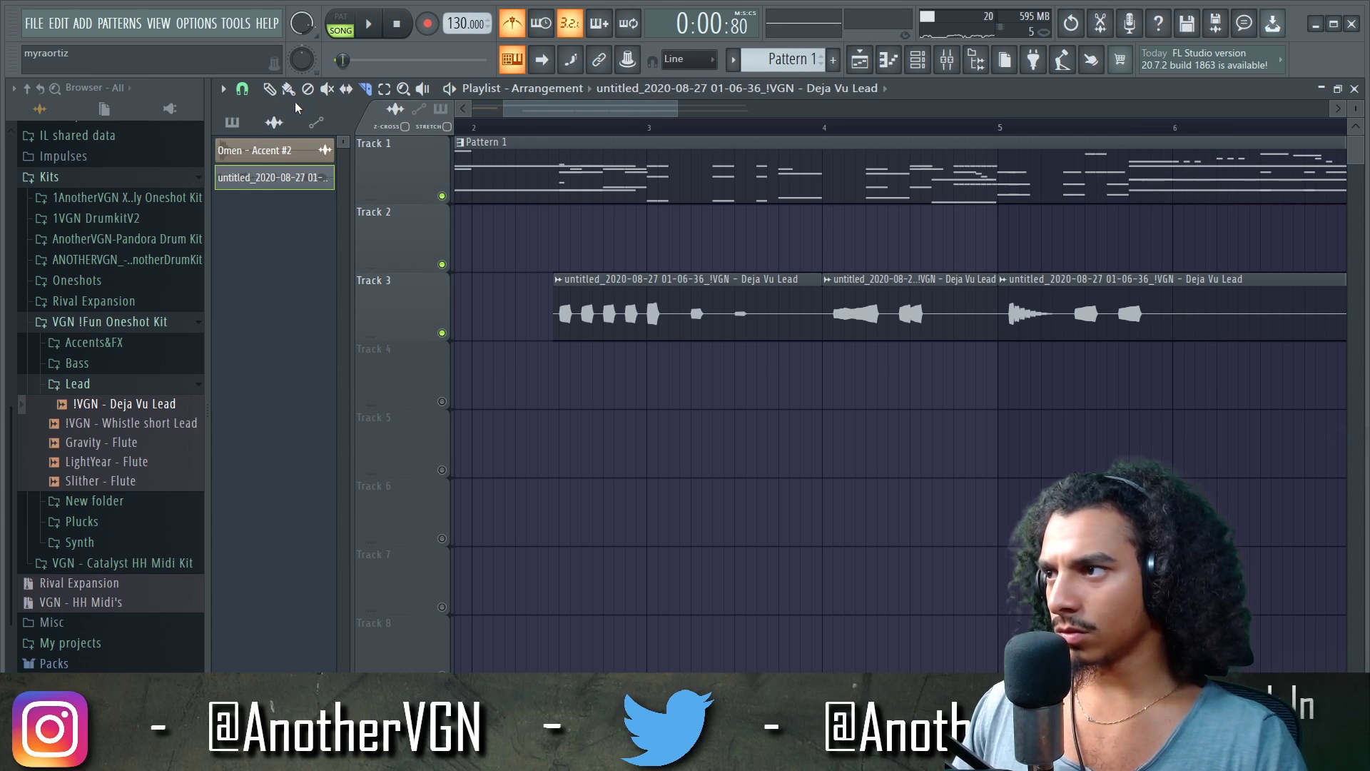
Delete the Deja Vu Lead slice between bars 4 and 5 and play from bar 5
{"action": "right_click", "coordinate": [941, 292]}
{"action": "left_click", "coordinate": [988, 133]}
{"action": "key", "text": "space"}
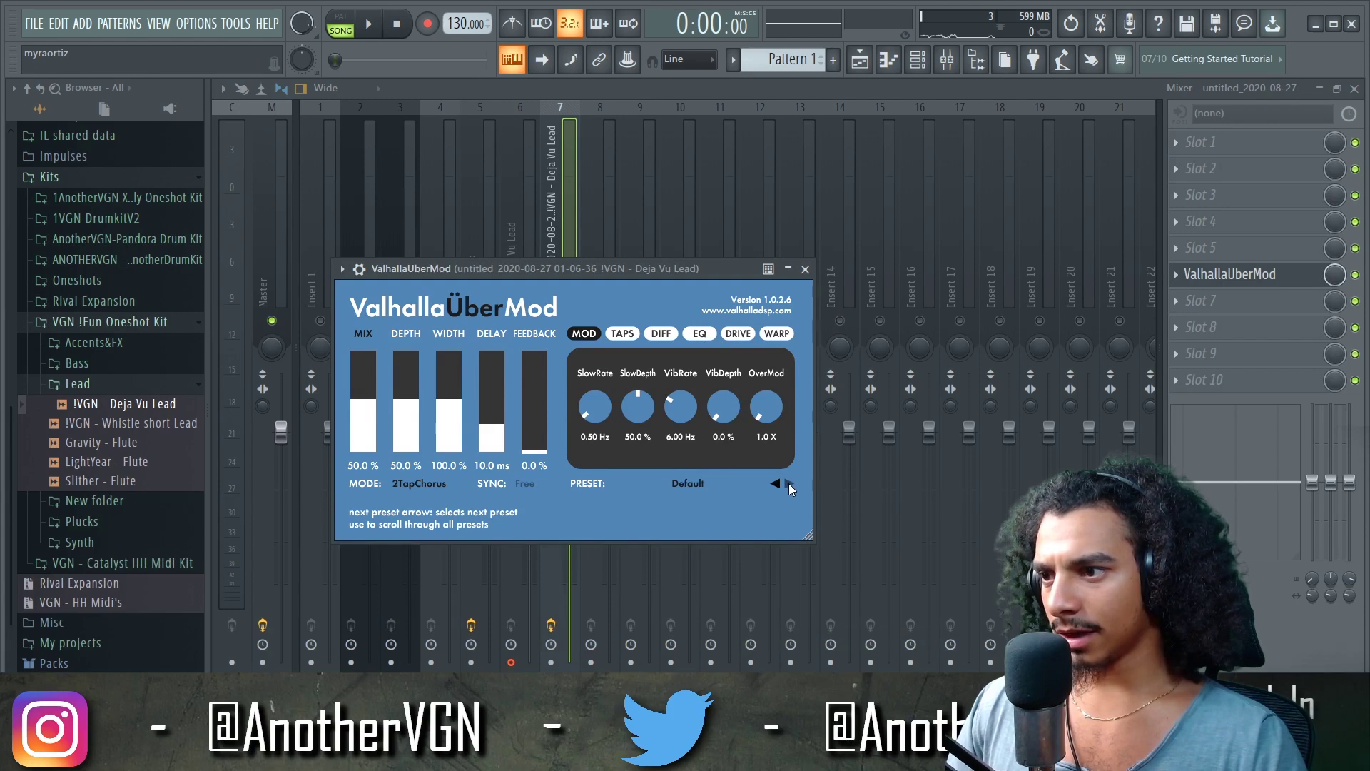
Choose another ValhallaUberMod preset on the Deja Vu Lead insert and add ValhallaVintageVerb in slot 7
{"action": "left_click", "coordinate": [789, 483]}
{"action": "left_click", "coordinate": [749, 483]}
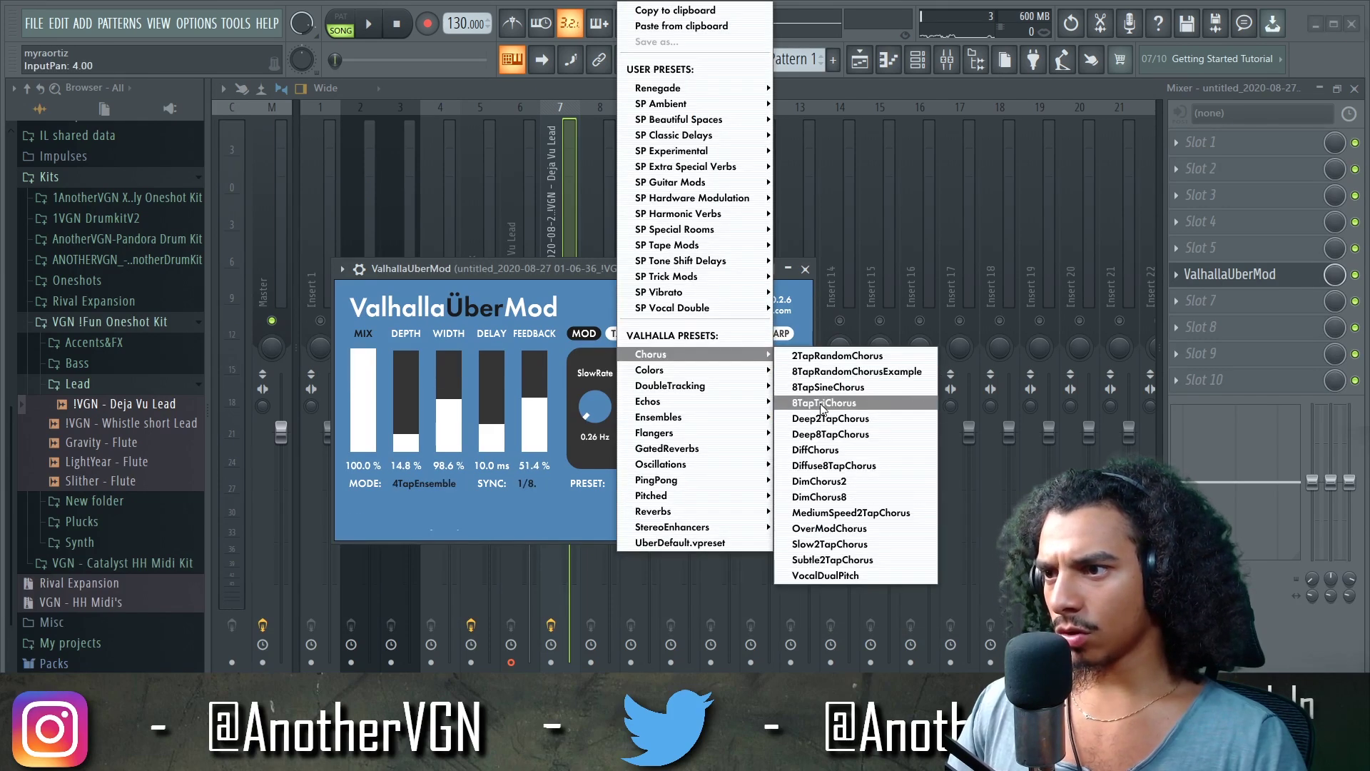
{"action": "left_click", "coordinate": [730, 384]}
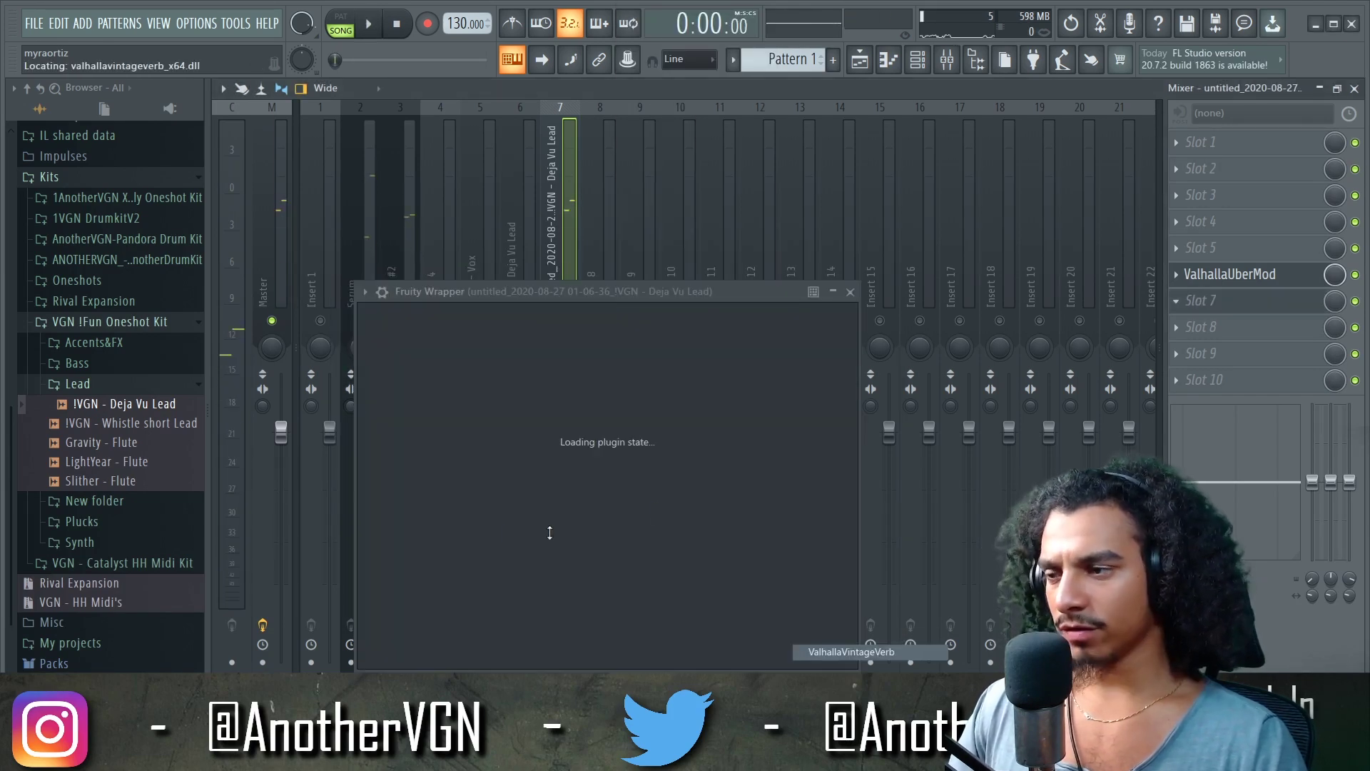
{"action": "key", "text": "space"}
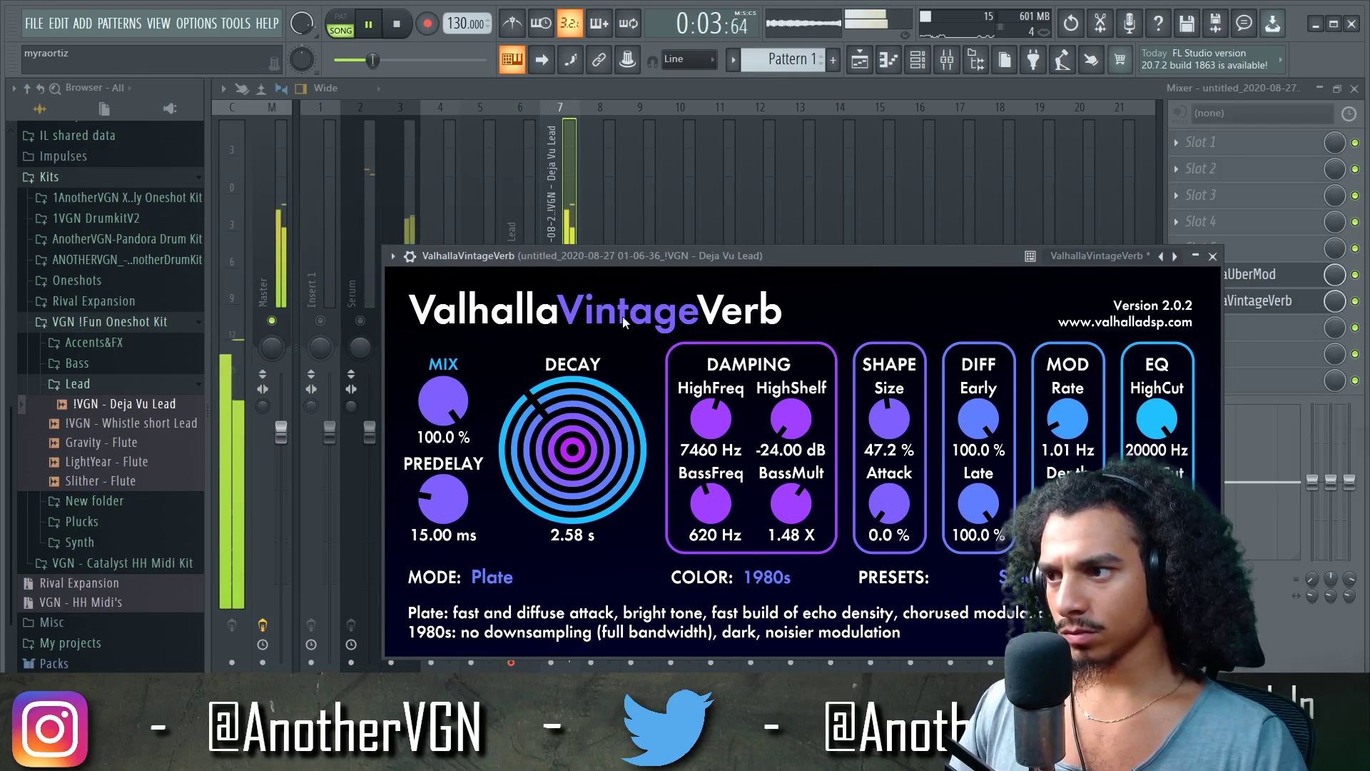
{"action": "left_click", "coordinate": [1315, 297]}
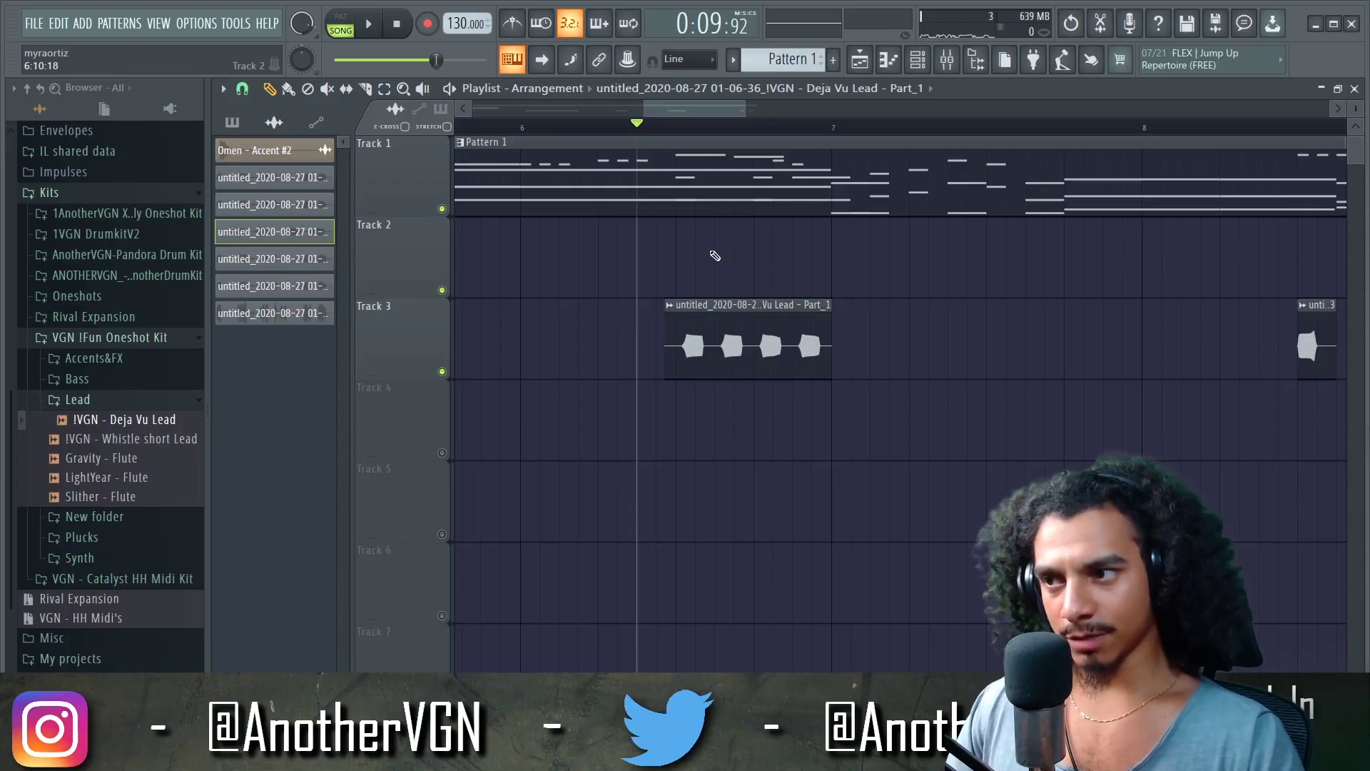
Compare playback from bar 6 with the Deja Vu Lead on Track 3 muted and unmuted
{"action": "key", "text": "space"}
{"action": "key", "text": "space"}
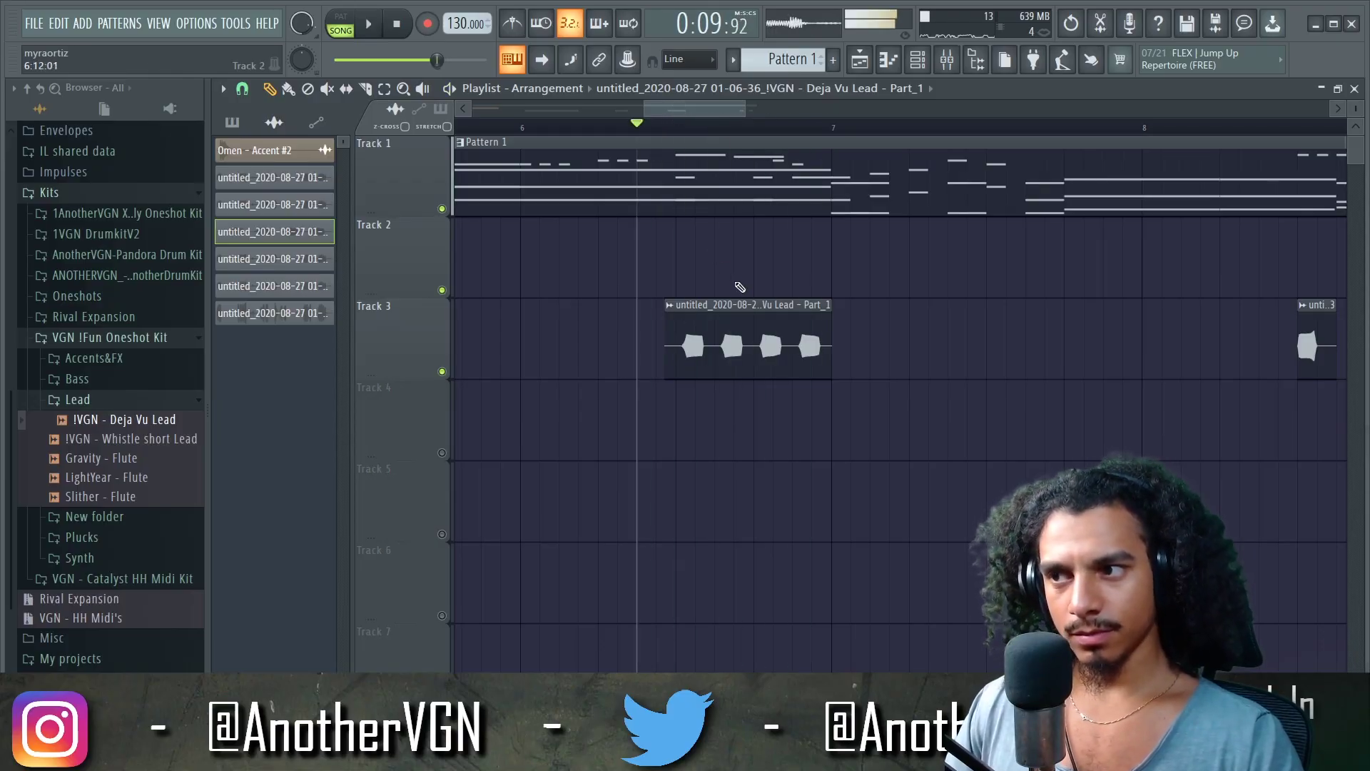
{"action": "left_click", "coordinate": [442, 371]}
{"action": "key", "text": "space"}
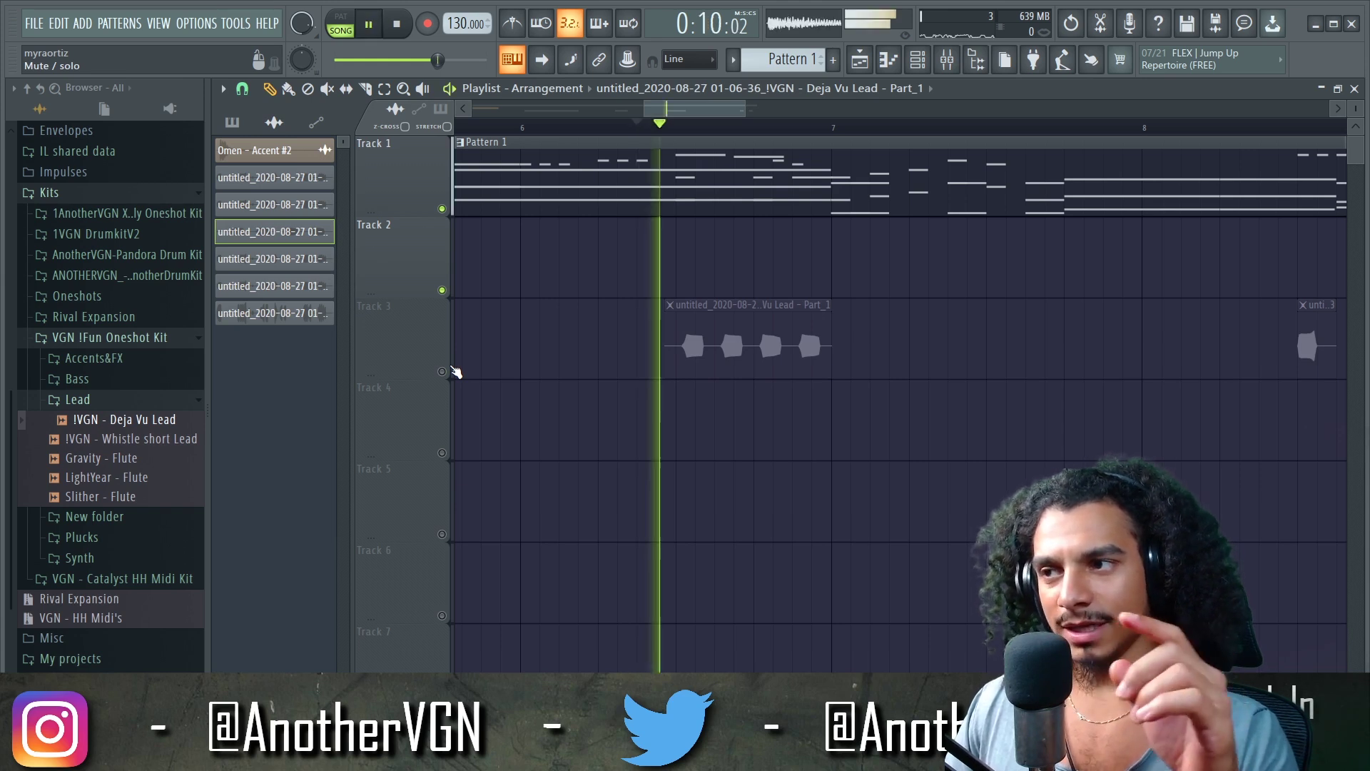
{"action": "key", "text": "space"}
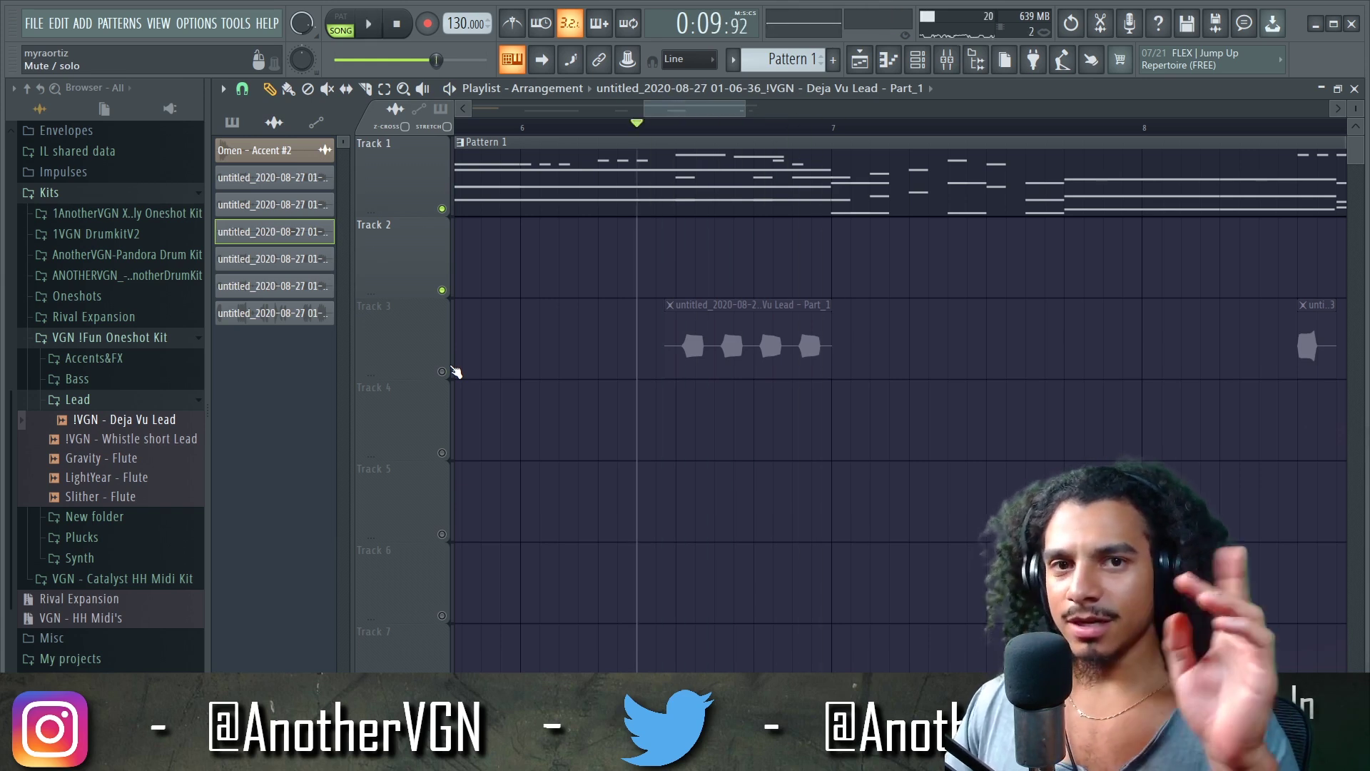
{"action": "left_click", "coordinate": [442, 371]}
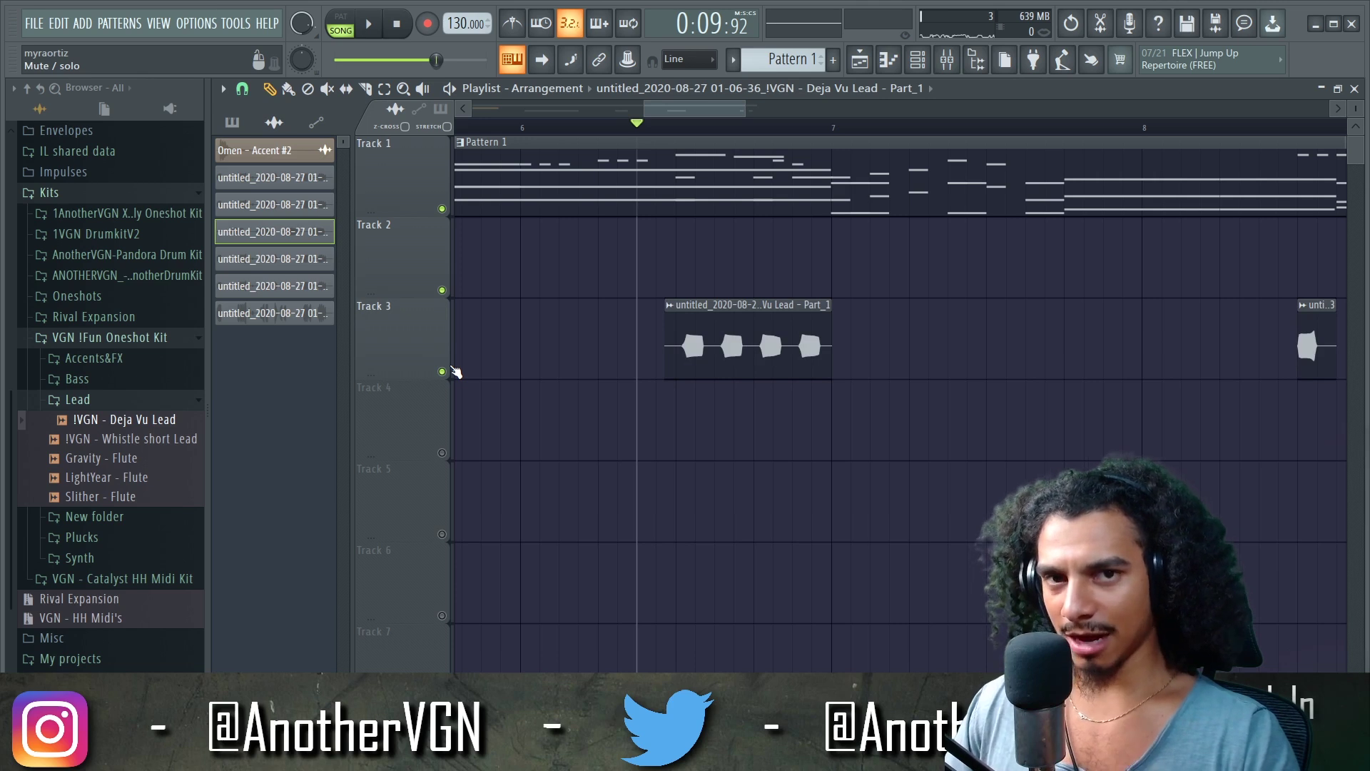
{"action": "key", "text": "space"}
{"action": "key", "text": "space"}
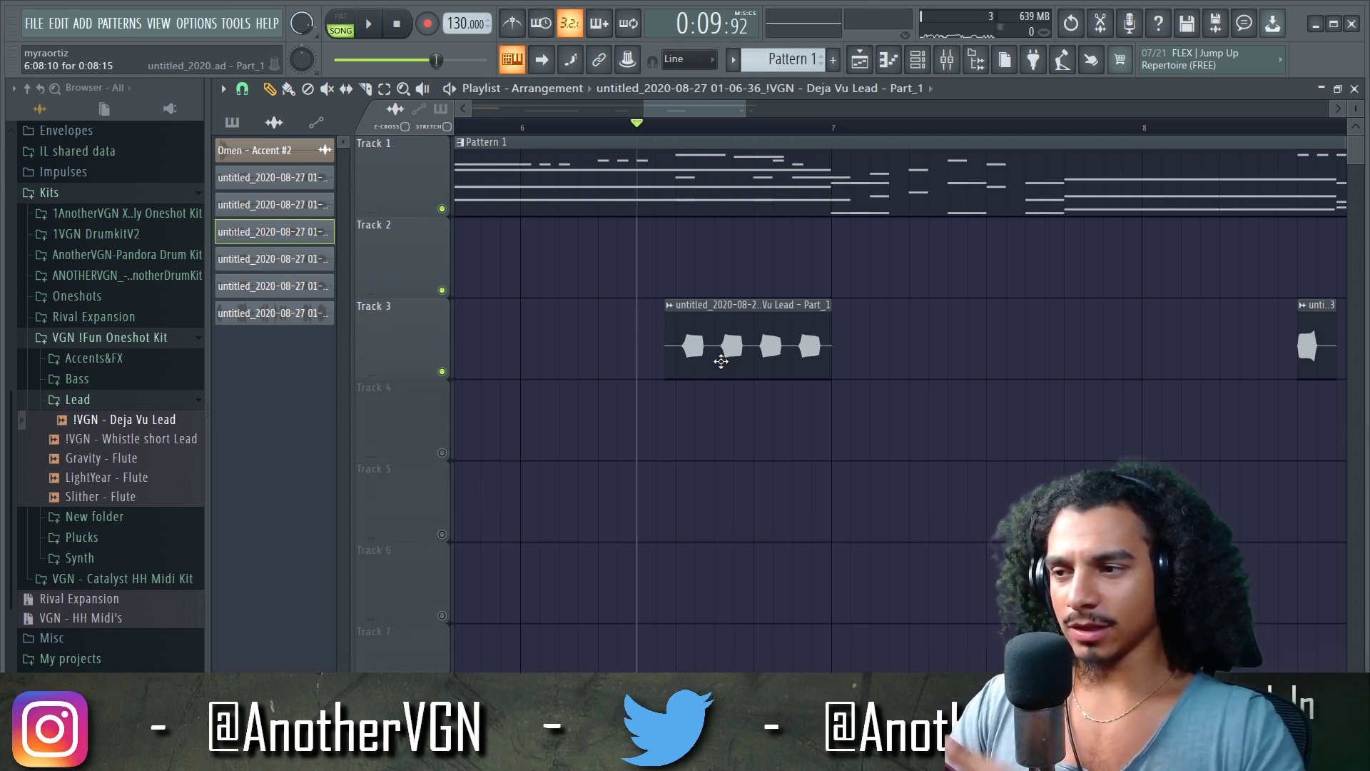
Move the Deja Vu Lead Part_1 clip on Track 3 to 6:16:10 and audition the new placement
{"action": "left_click_drag", "start_coordinate": [721, 362], "coordinate": [895, 361]}
{"action": "key", "text": "space"}
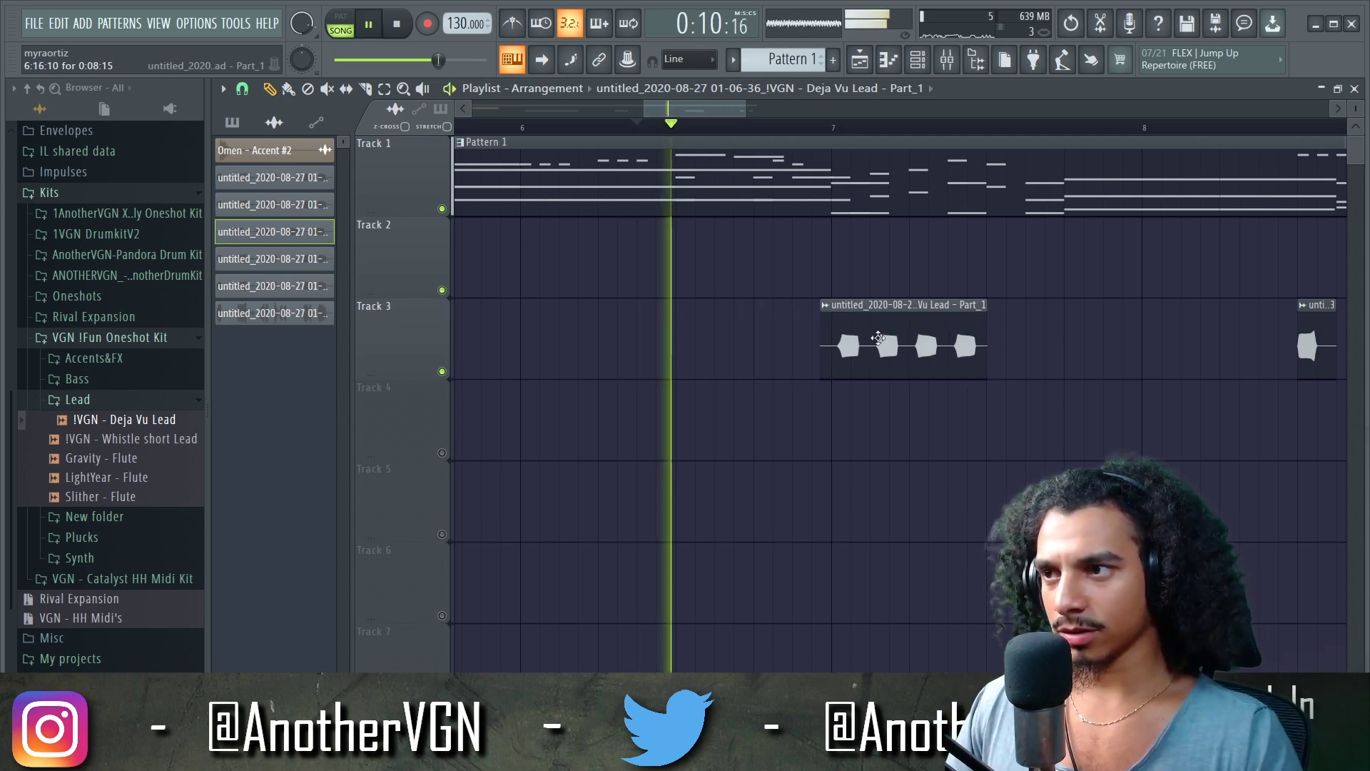
{"action": "left_click_drag", "start_coordinate": [888, 337], "coordinate": [881, 337]}
{"action": "key", "text": "space"}
{"action": "key", "text": "space"}
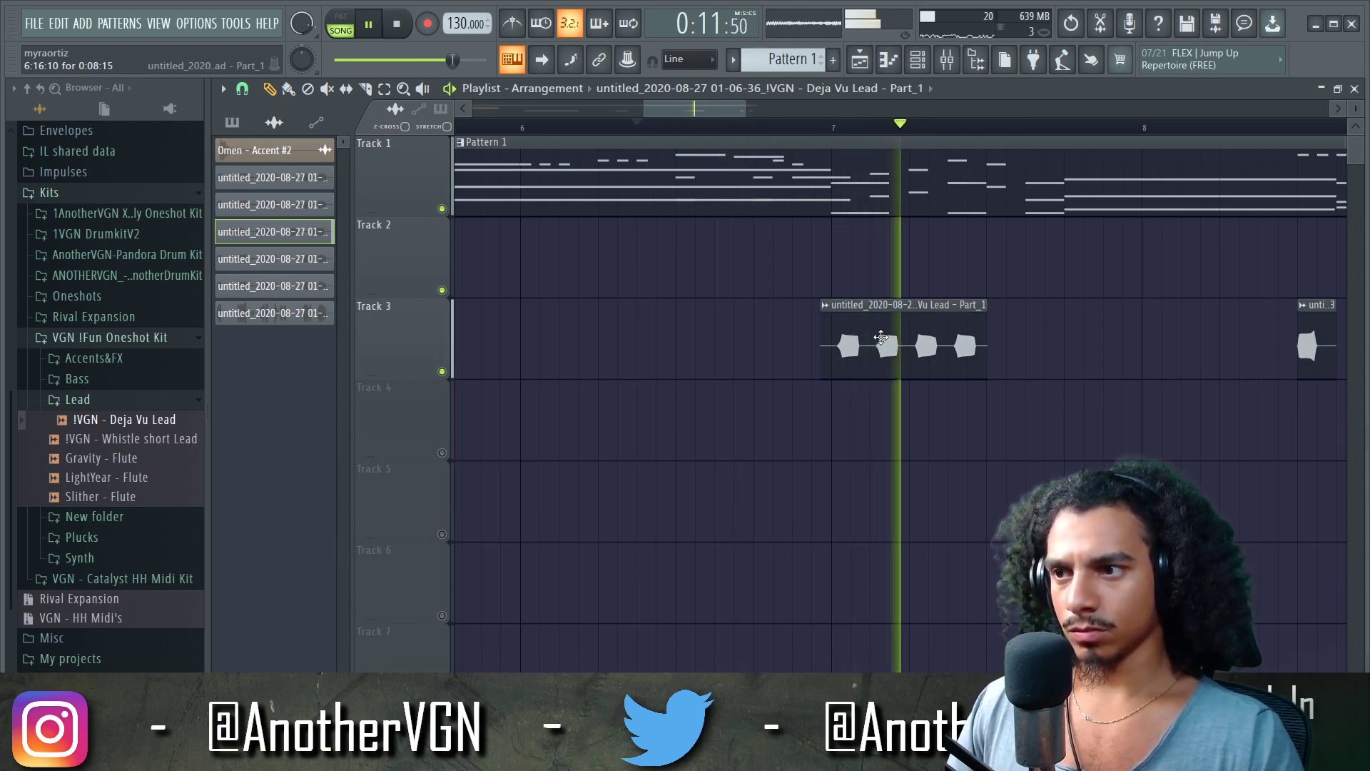
Shift the Deja Vu Lead Part_1 clip one step later to 7:01:10 and play it back
{"action": "key", "text": "space"}
{"action": "left_click_drag", "start_coordinate": [881, 337], "coordinate": [895, 336]}
{"action": "key", "text": "space"}
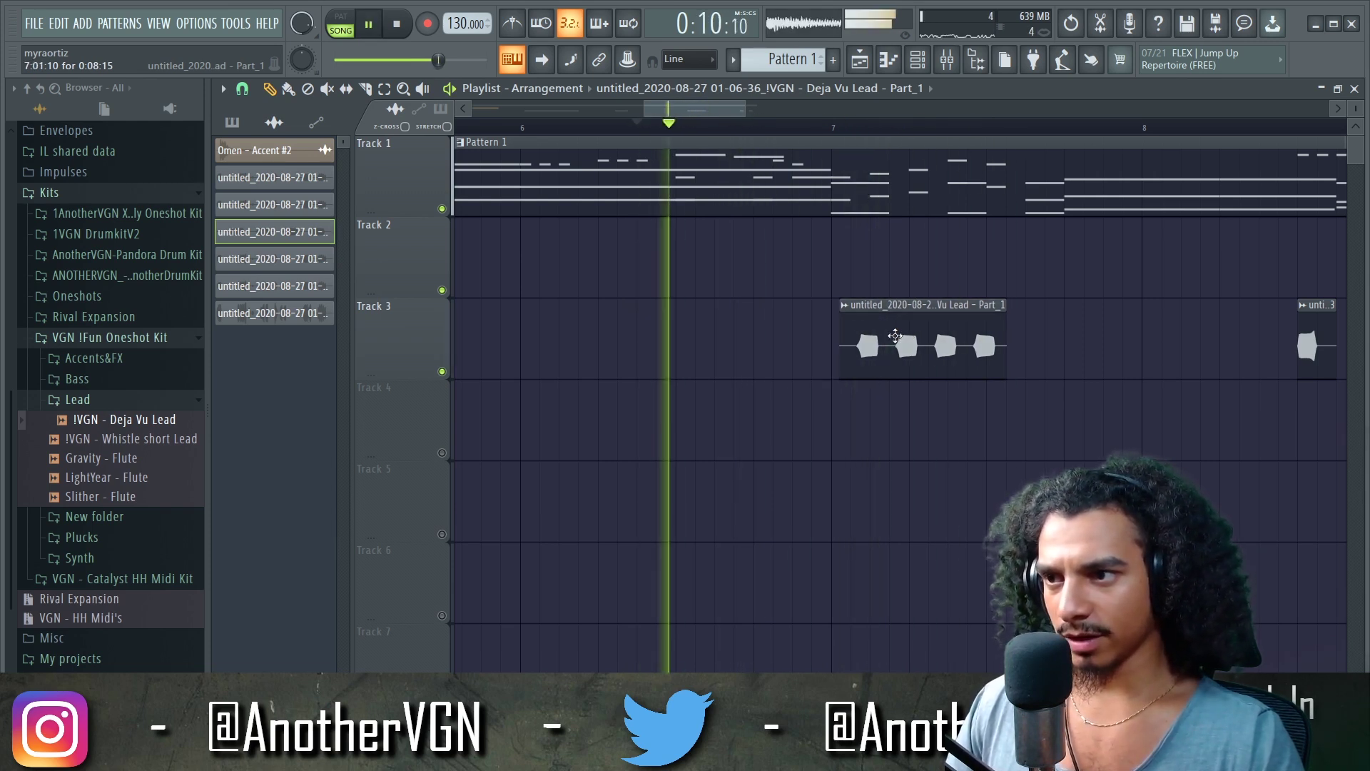
{"action": "key", "text": "space"}
Nudge the Deja Vu Lead Part_1 clip slightly earlier near the start of bar 7
{"action": "scroll", "coordinate": [898, 300], "scroll_direction": "up", "scroll_amount": 4}
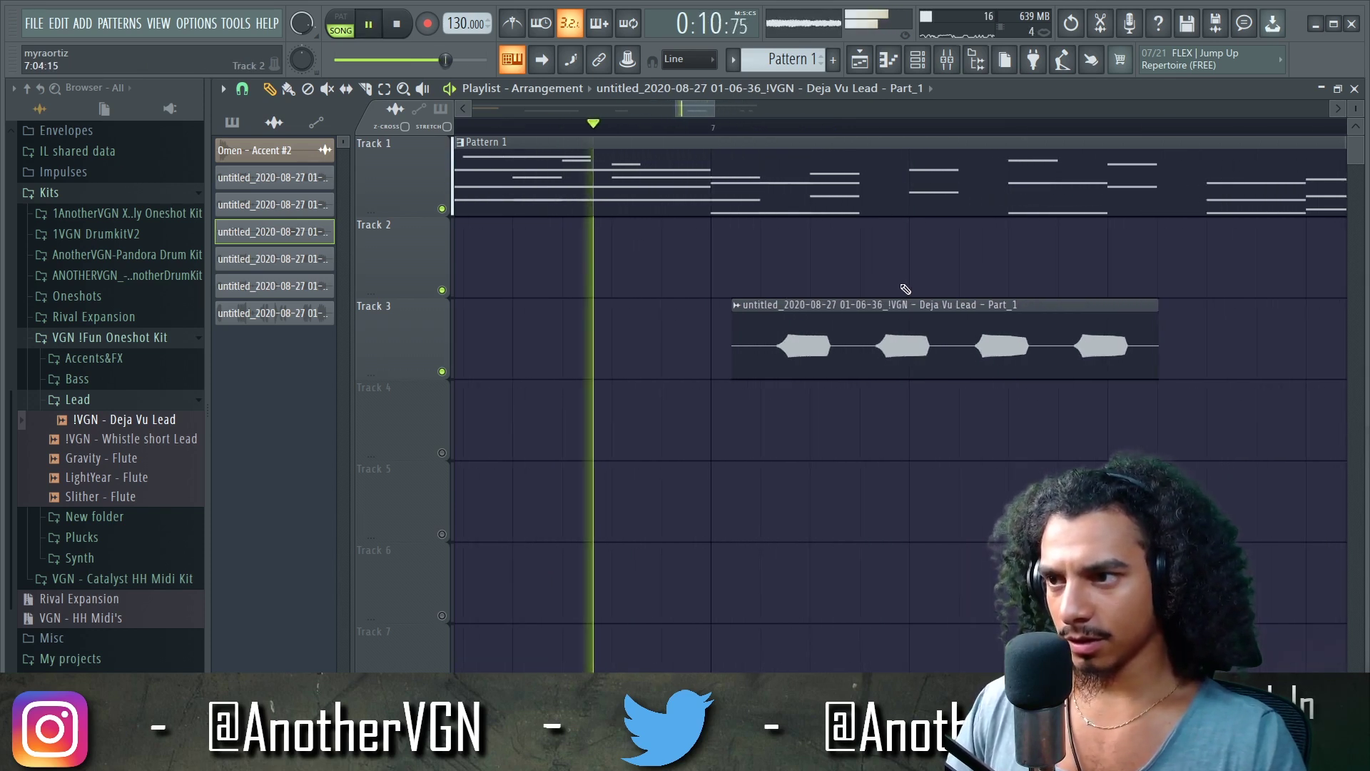
{"action": "mouse_move", "coordinate": [862, 335]}
{"action": "left_mouse_down"}
{"action": "mouse_move", "coordinate": [795, 342]}
{"action": "mouse_move", "coordinate": [857, 336]}
{"action": "mouse_move", "coordinate": [844, 336]}
{"action": "left_mouse_up"}
{"action": "key", "text": "space"}
{"action": "scroll", "coordinate": [844, 336], "scroll_direction": "down", "scroll_amount": 4, "text": "ctrl"}
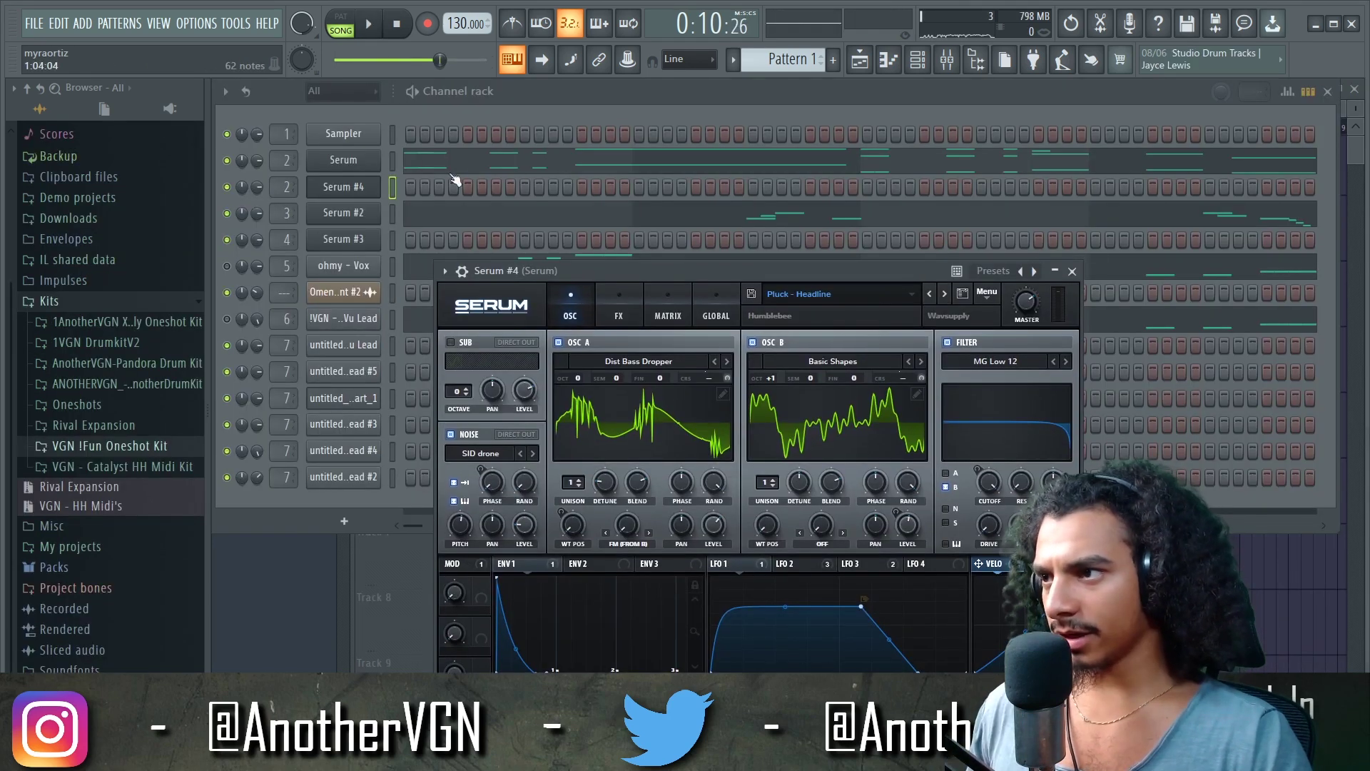
Browse the Rival Expansion kit's Plucks folder and load Untitled project - 2020-Jul-02_5 in place of Serum #4 to layer the chords
{"action": "left_click", "coordinate": [107, 424]}
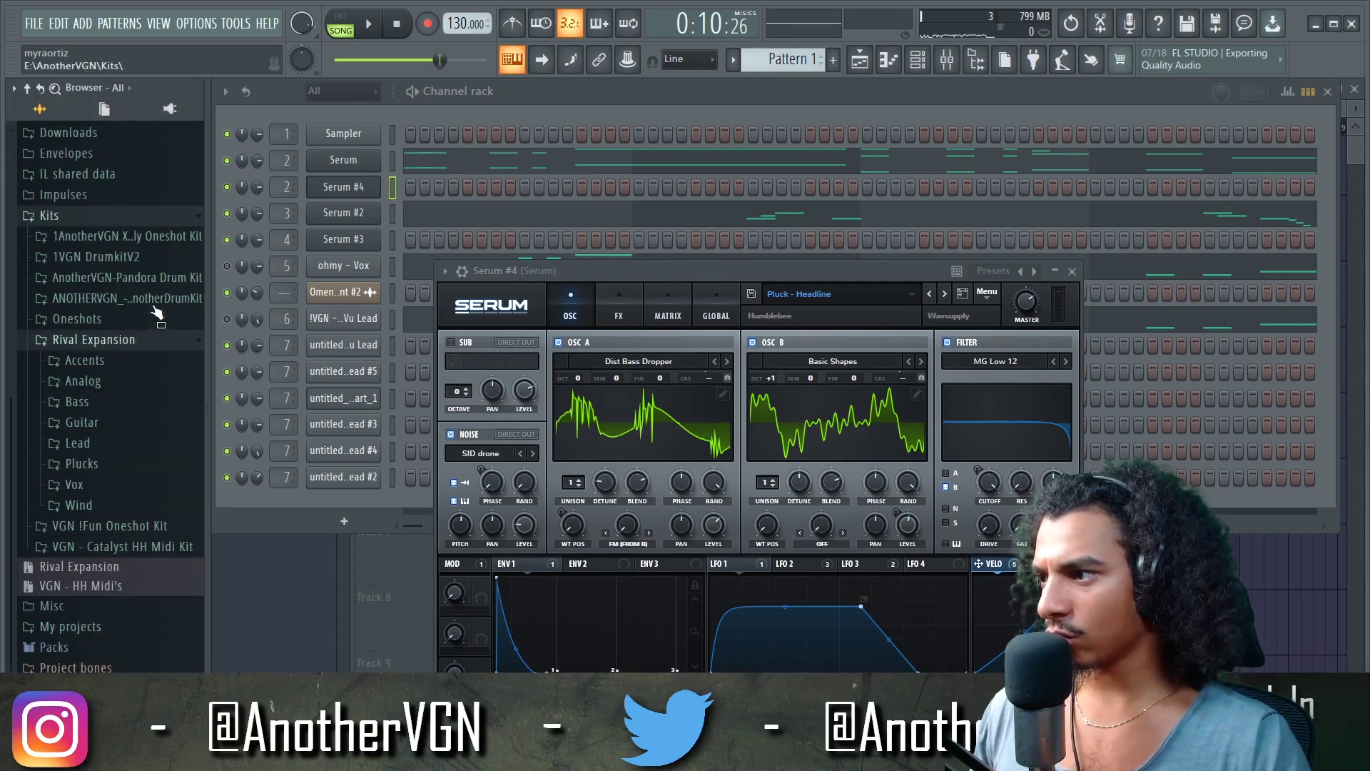
{"action": "left_click", "coordinate": [112, 436]}
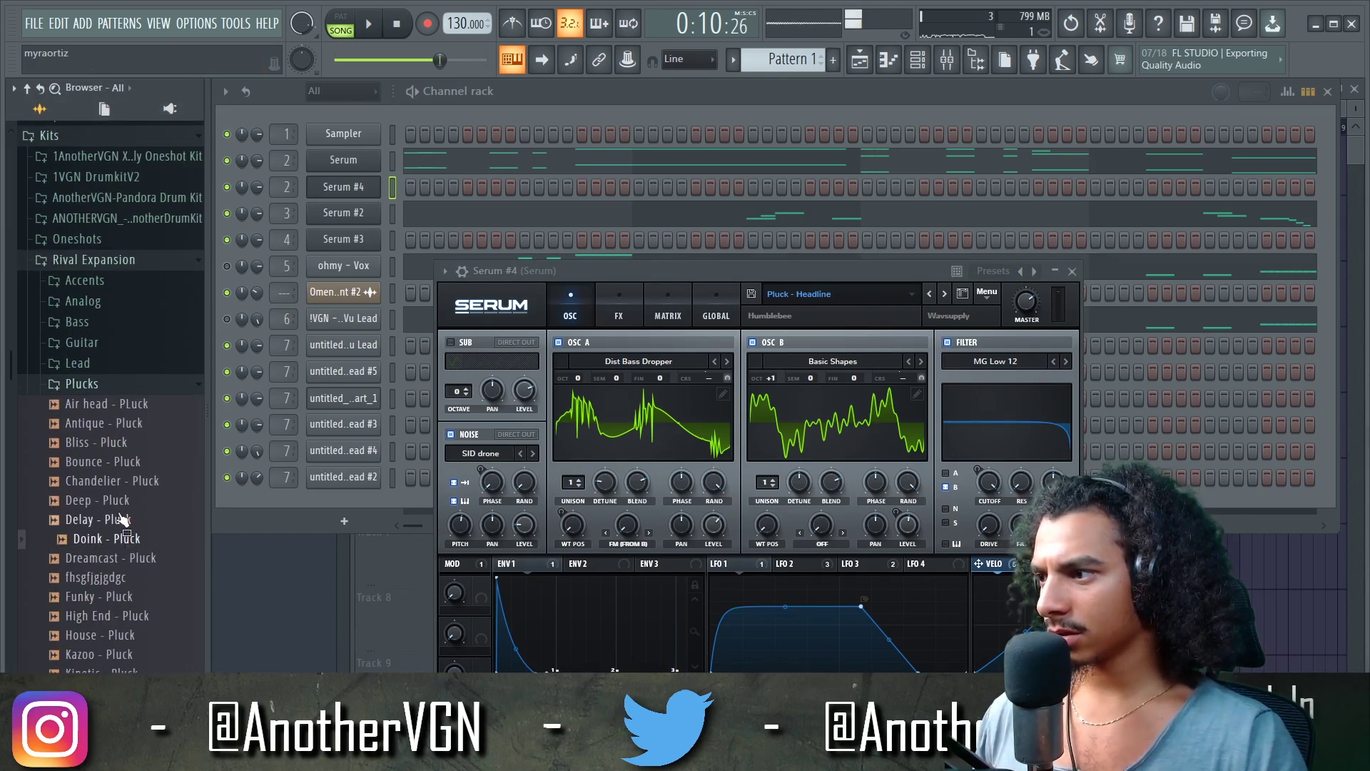
{"action": "left_click", "coordinate": [120, 504]}
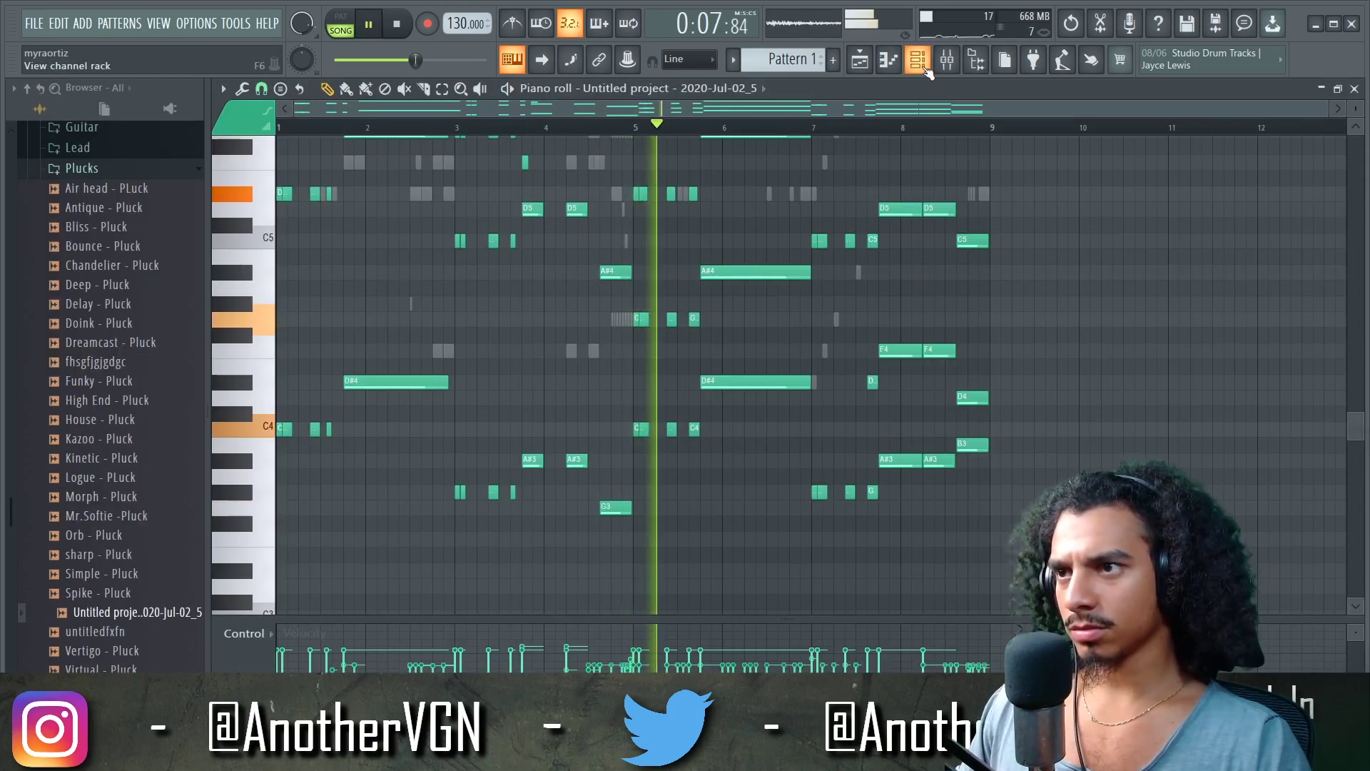
Check the layered pluck in the channel rack and on the Serum mixer insert
{"action": "left_click", "coordinate": [918, 60]}
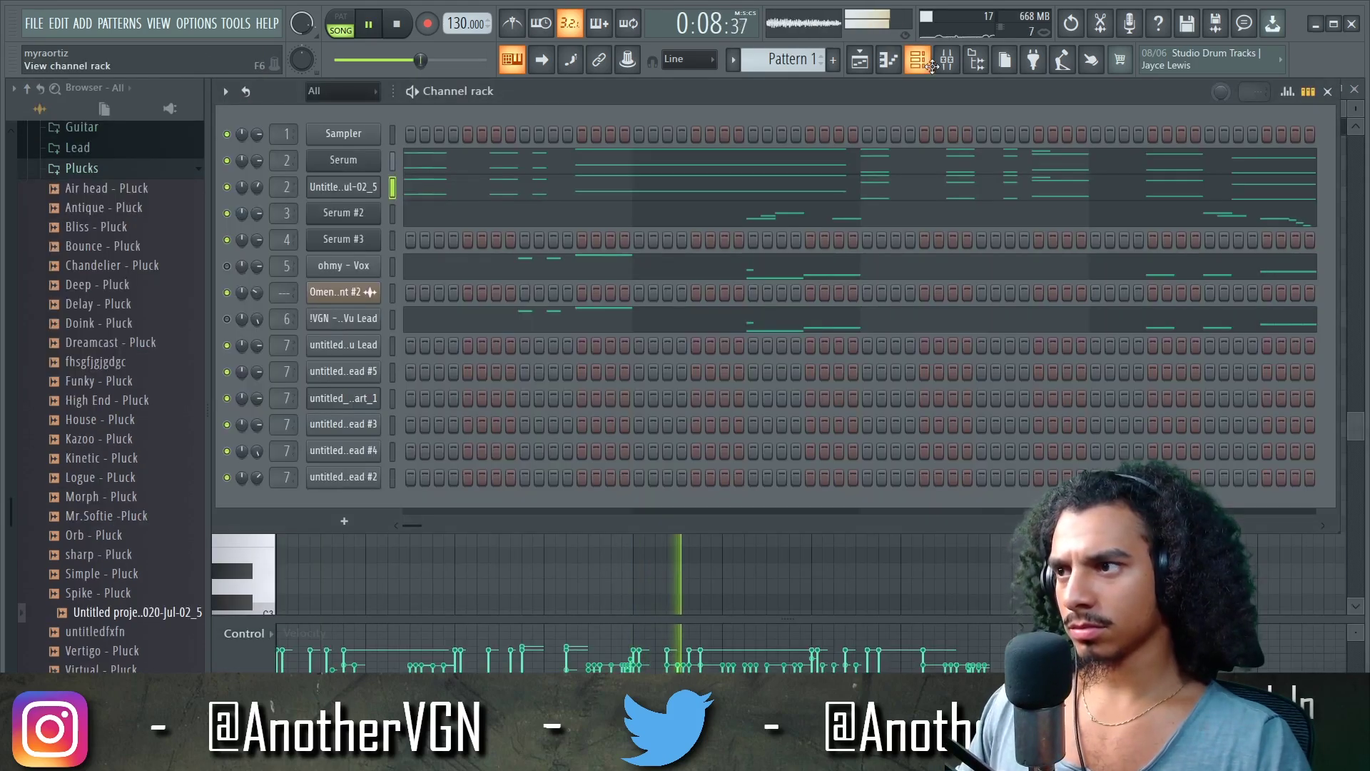
{"action": "left_click", "coordinate": [947, 62]}
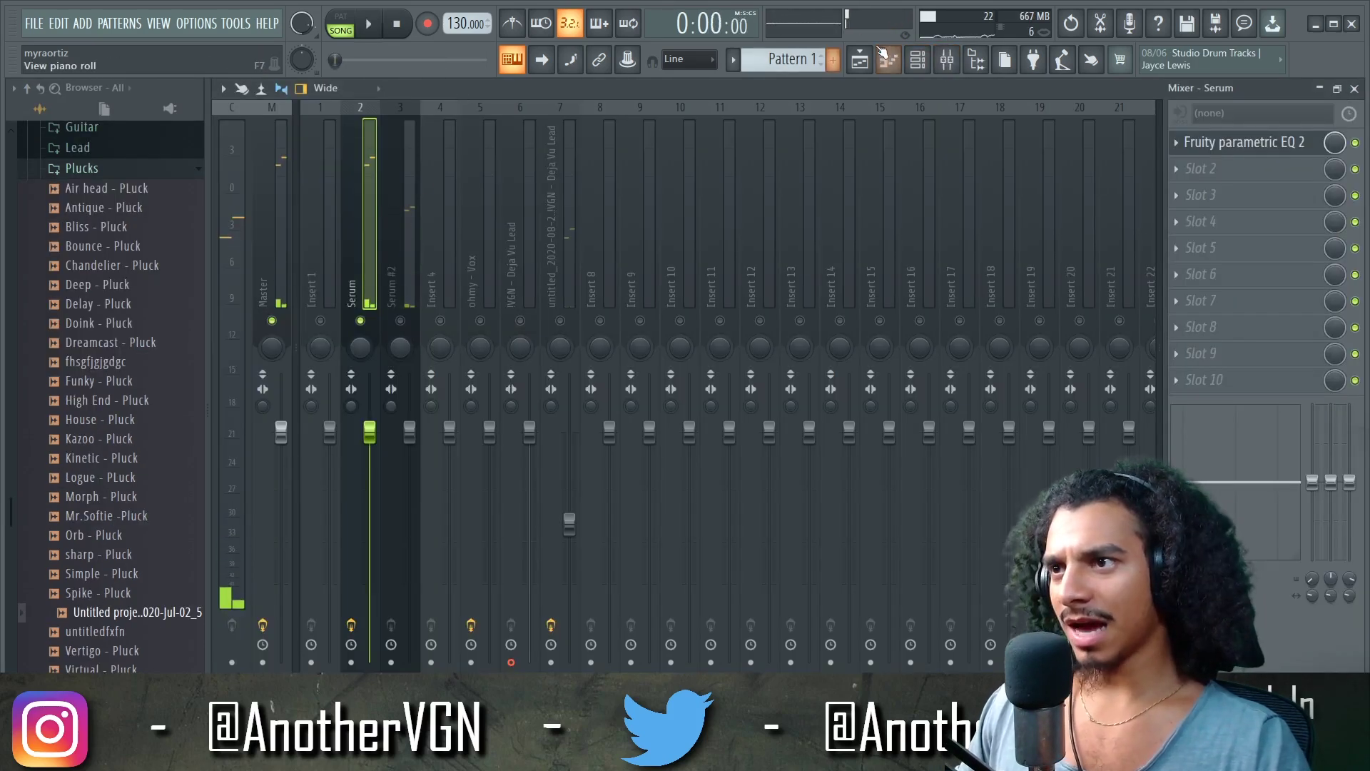
{"action": "left_click", "coordinate": [916, 63]}
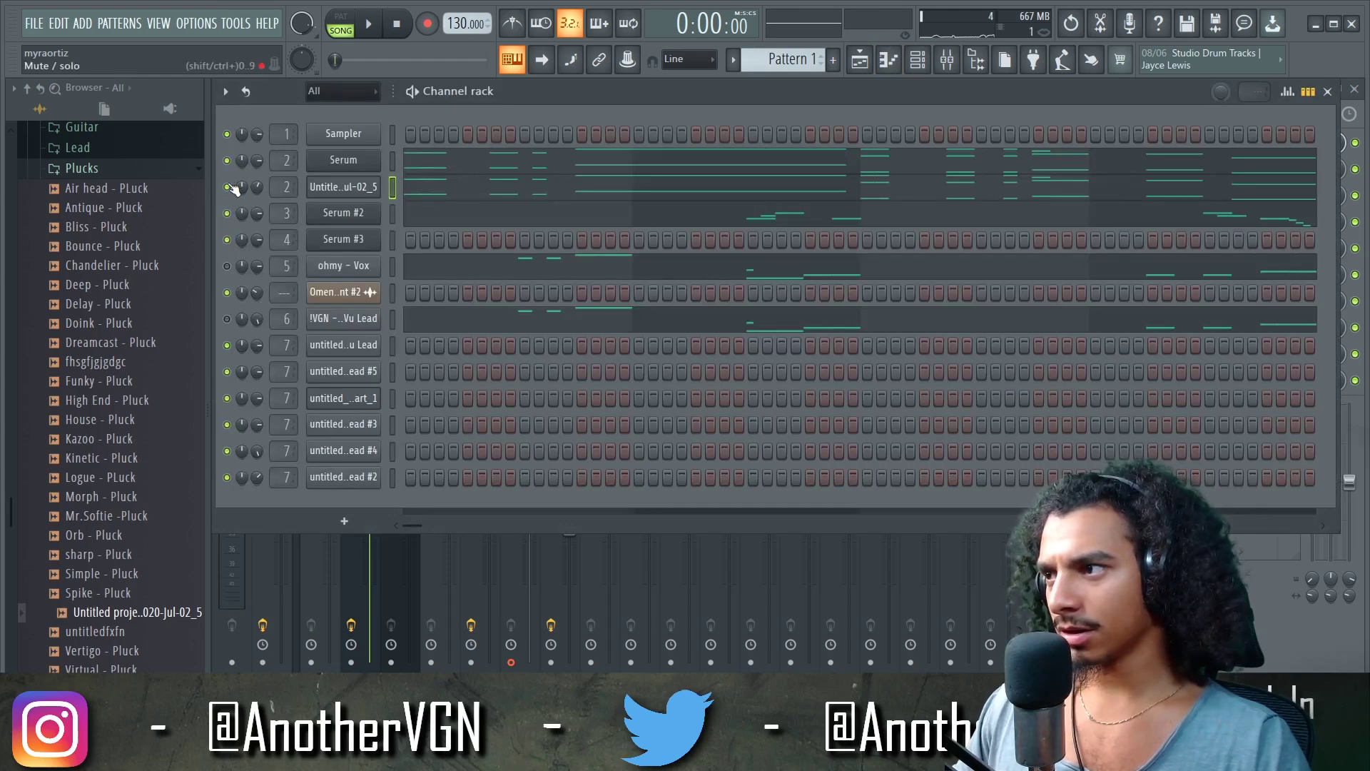
Play the beat with the pluck layer muted and look through the Rival Expansion kit's sounds
{"action": "key", "text": "space"}
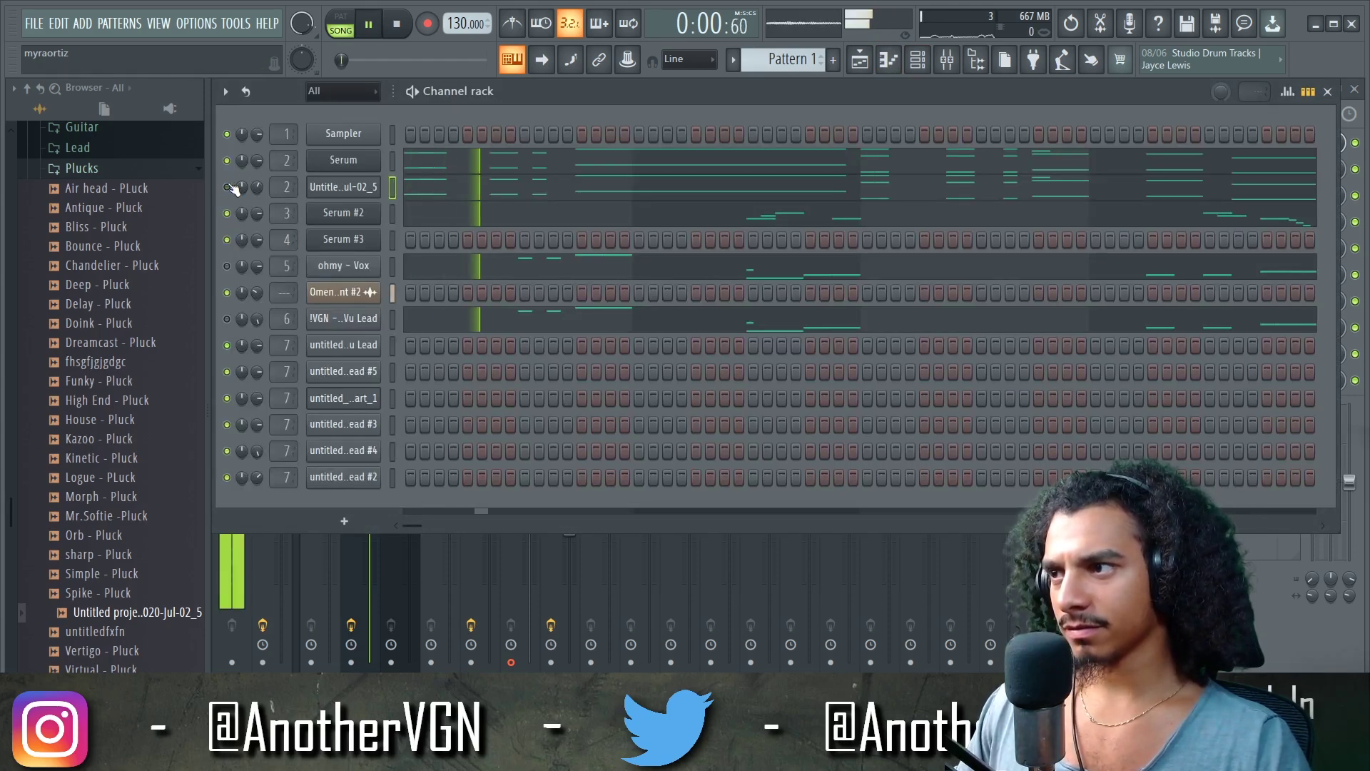
{"action": "key", "text": "space"}
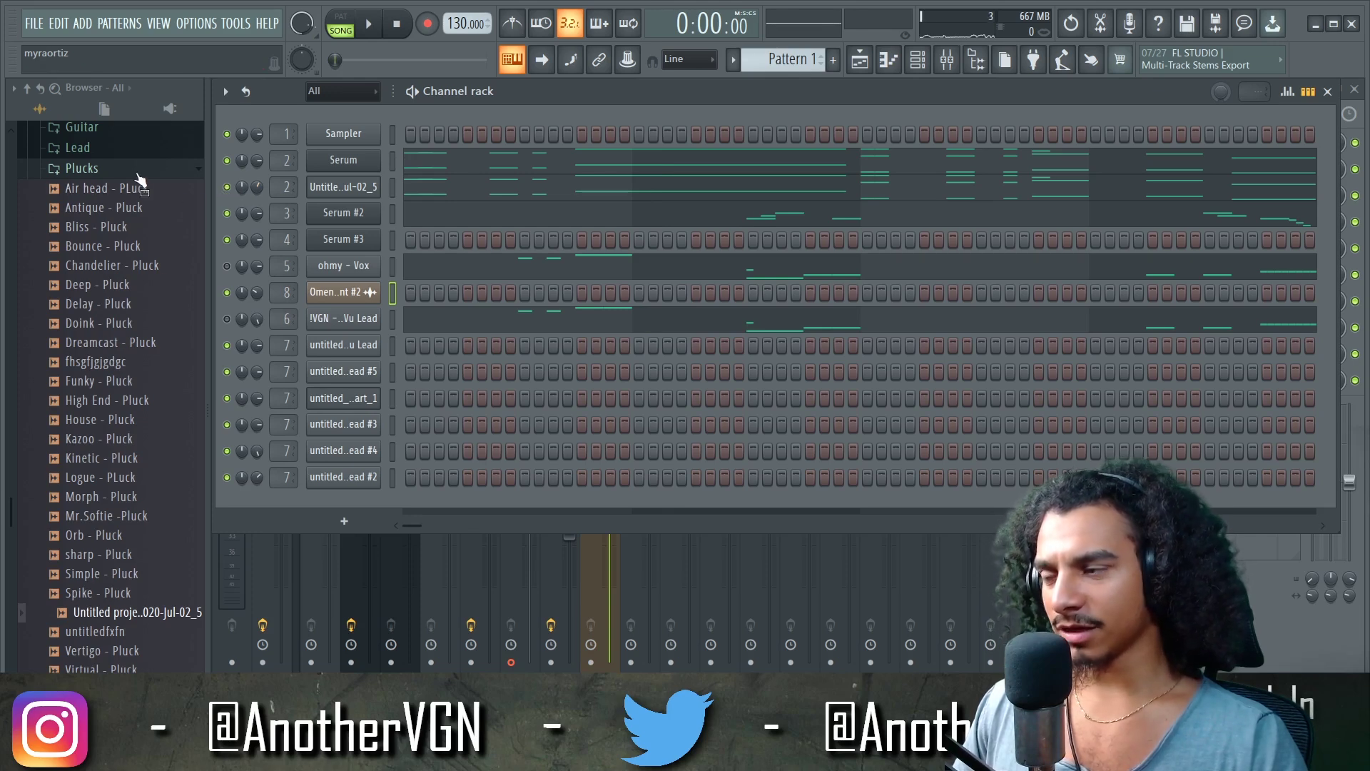
{"action": "scroll", "coordinate": [139, 557], "scroll_direction": "up", "scroll_amount": 6}
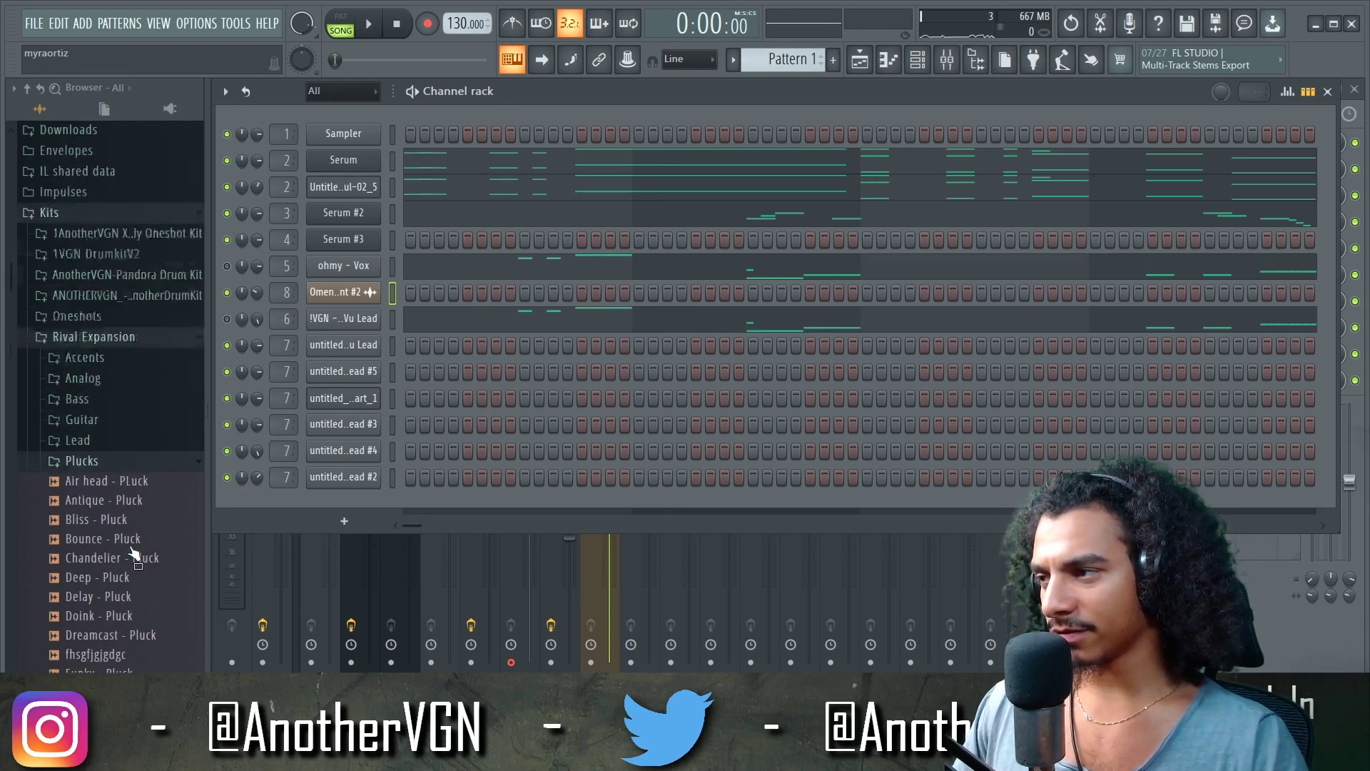
{"action": "scroll", "coordinate": [139, 546], "scroll_direction": "down", "scroll_amount": 4}
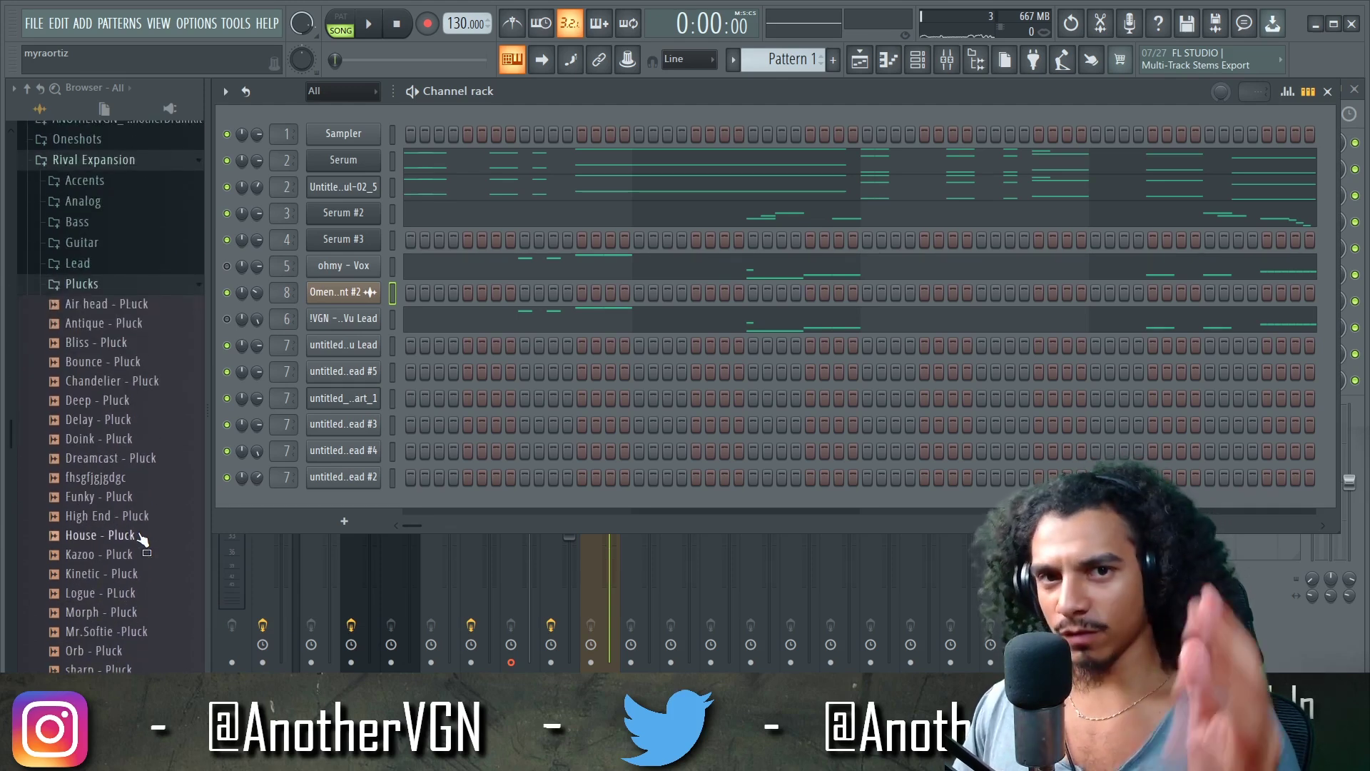
{"action": "scroll", "coordinate": [141, 538], "scroll_direction": "down", "scroll_amount": 2}
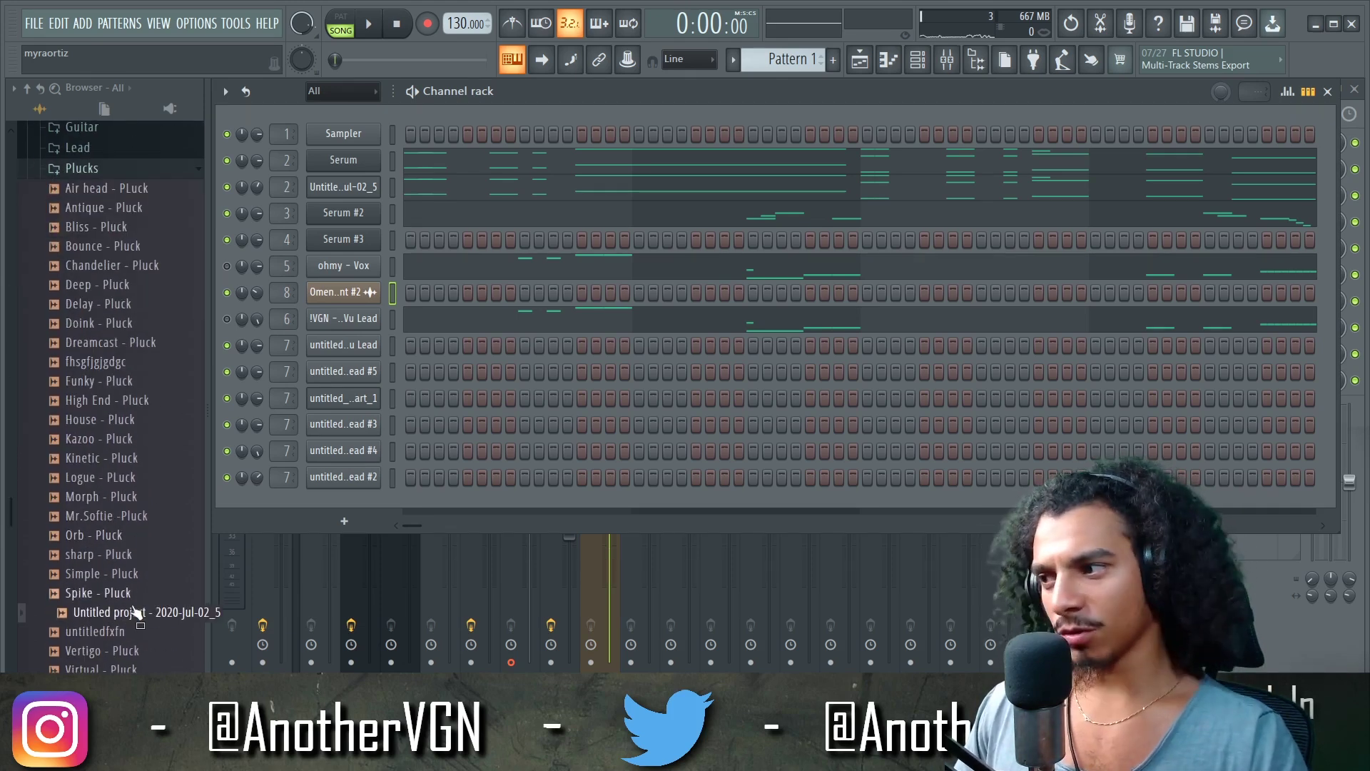
{"action": "scroll", "coordinate": [121, 494], "scroll_direction": "up", "scroll_amount": 6}
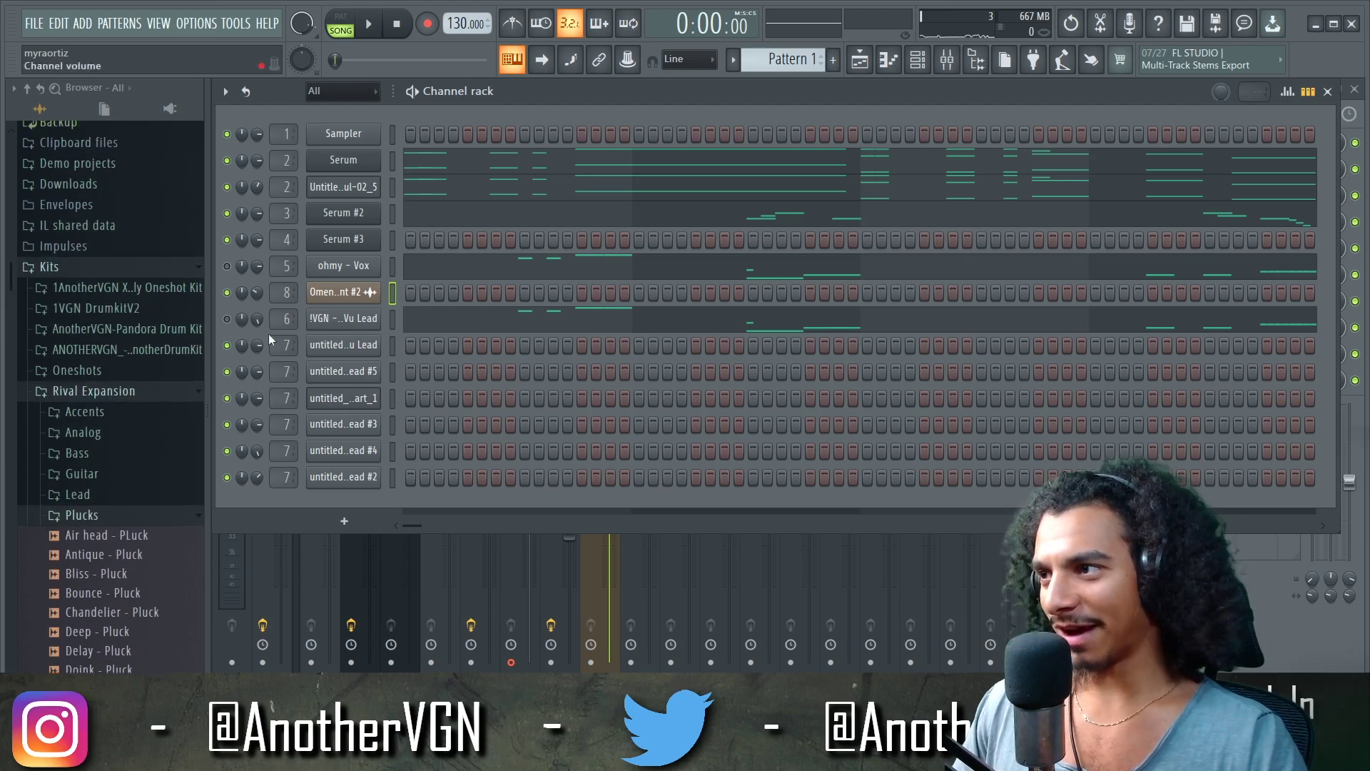
Load Berlin - Bass from the Rival Expansion kit's Bass folder and give it a sustained bass line under the Serum chords
{"action": "left_click", "coordinate": [156, 520]}
{"action": "key", "text": "space"}
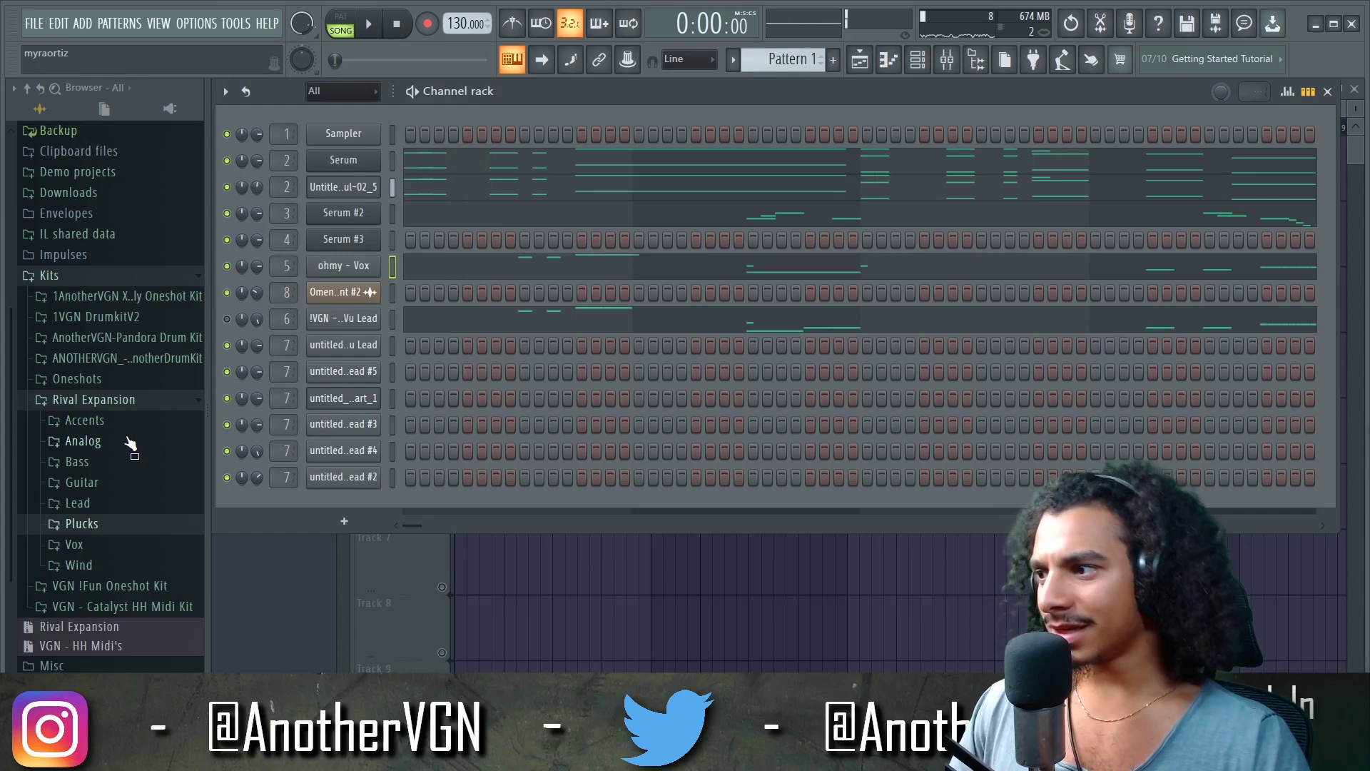
{"action": "left_click", "coordinate": [134, 463]}
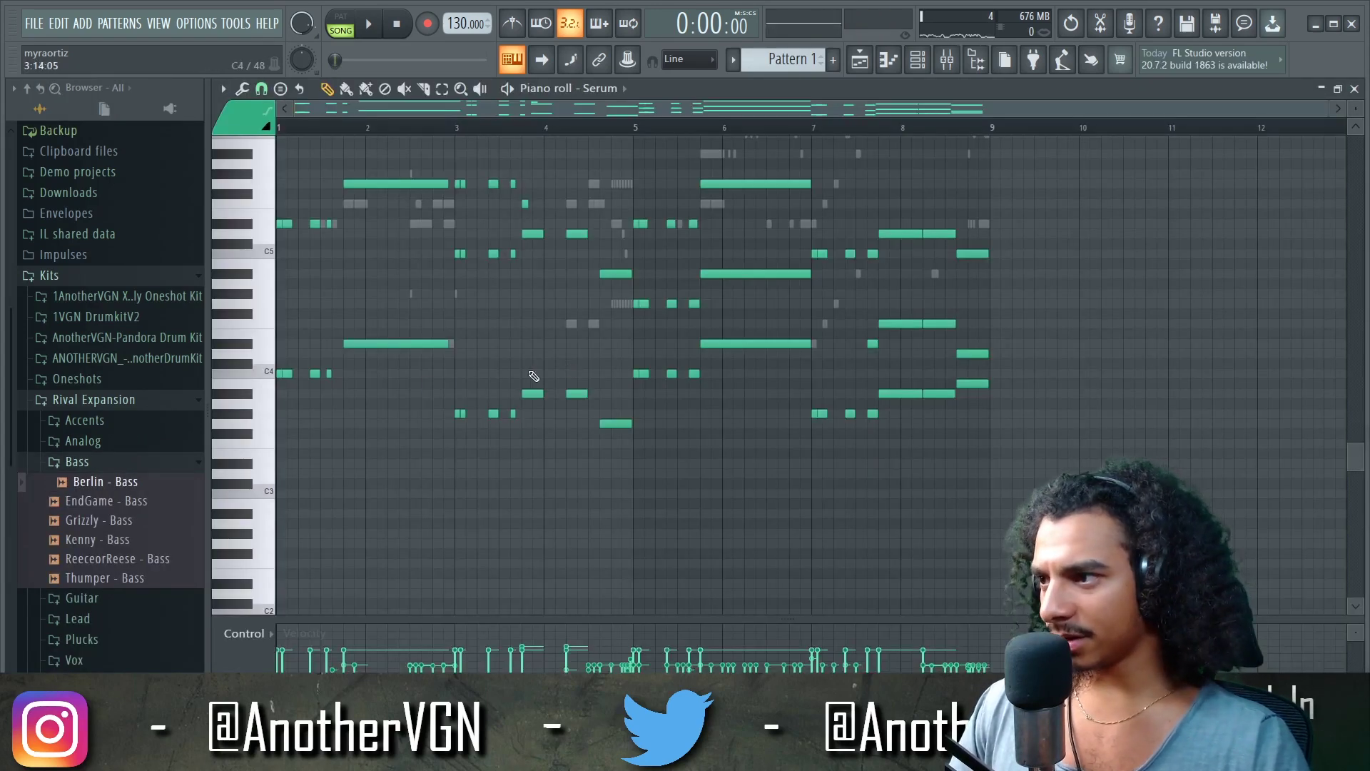
{"action": "left_click_drag", "start_coordinate": [1199, 448], "coordinate": [275, 330]}
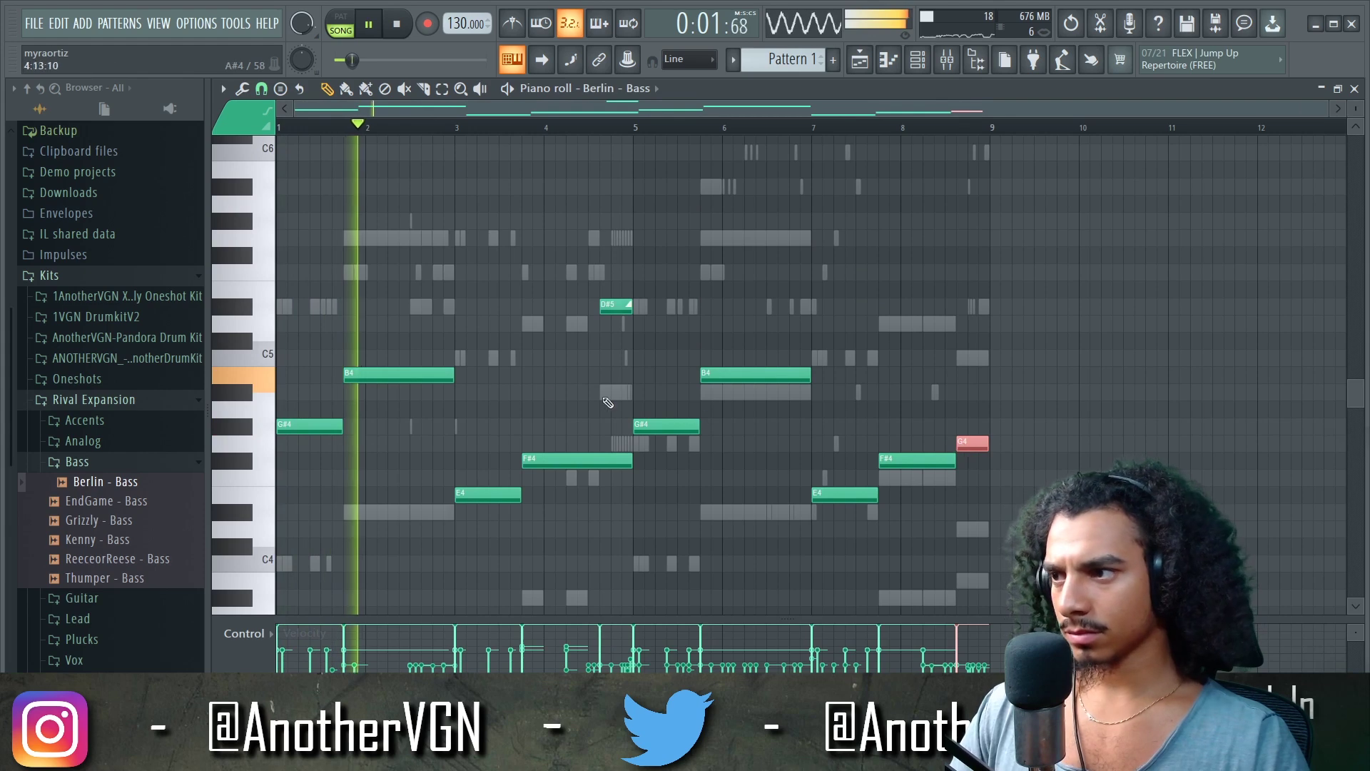
{"action": "scroll", "coordinate": [366, 412], "scroll_direction": "up", "scroll_amount": 5}
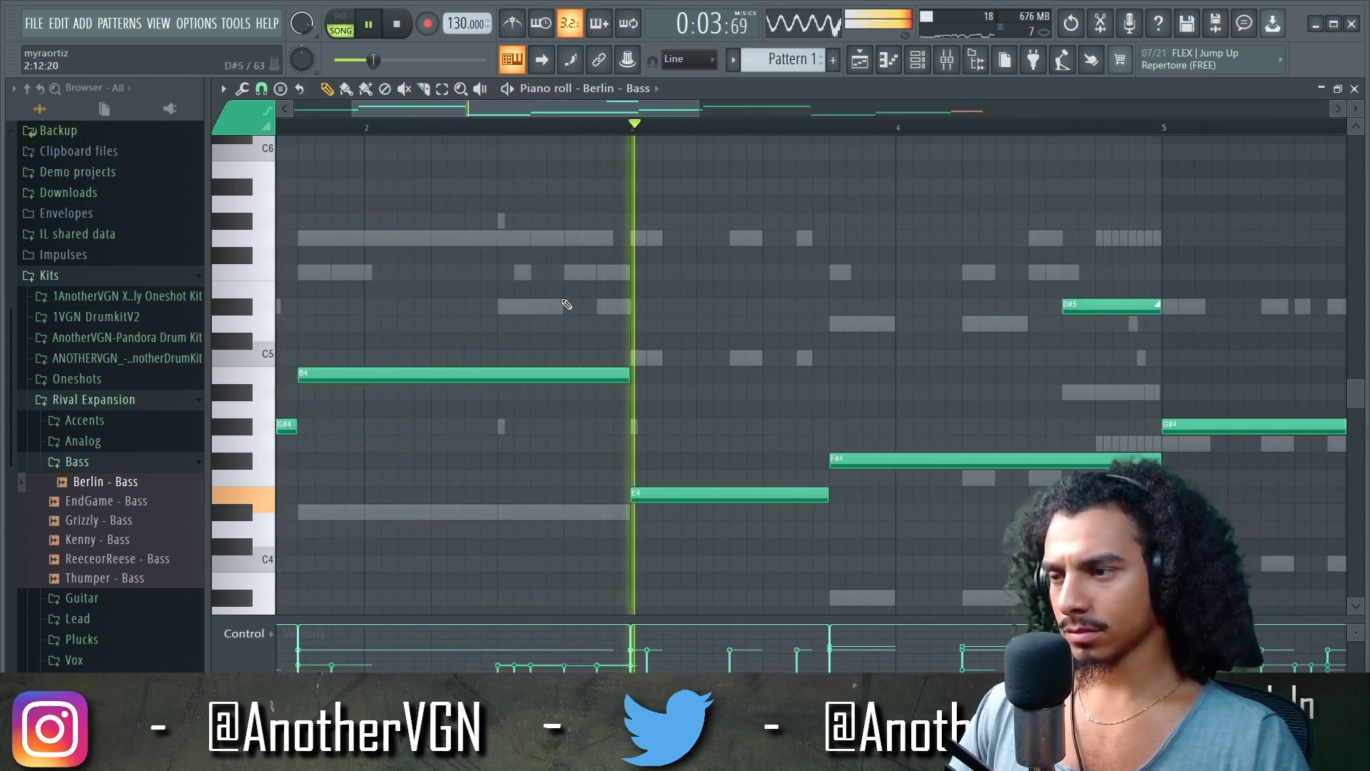
{"action": "scroll", "coordinate": [566, 304], "scroll_direction": "down", "scroll_amount": 5}
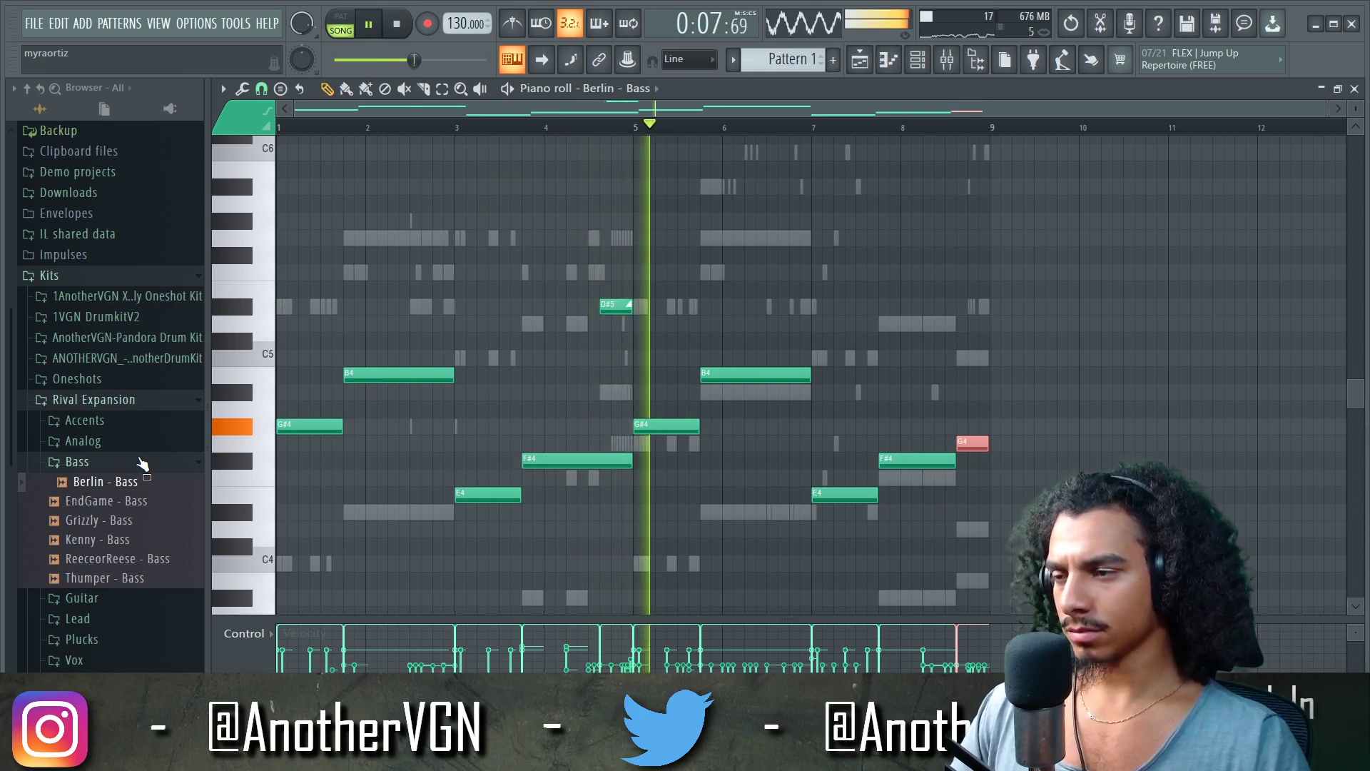
{"action": "scroll", "coordinate": [737, 339], "scroll_direction": "up", "scroll_amount": 3}
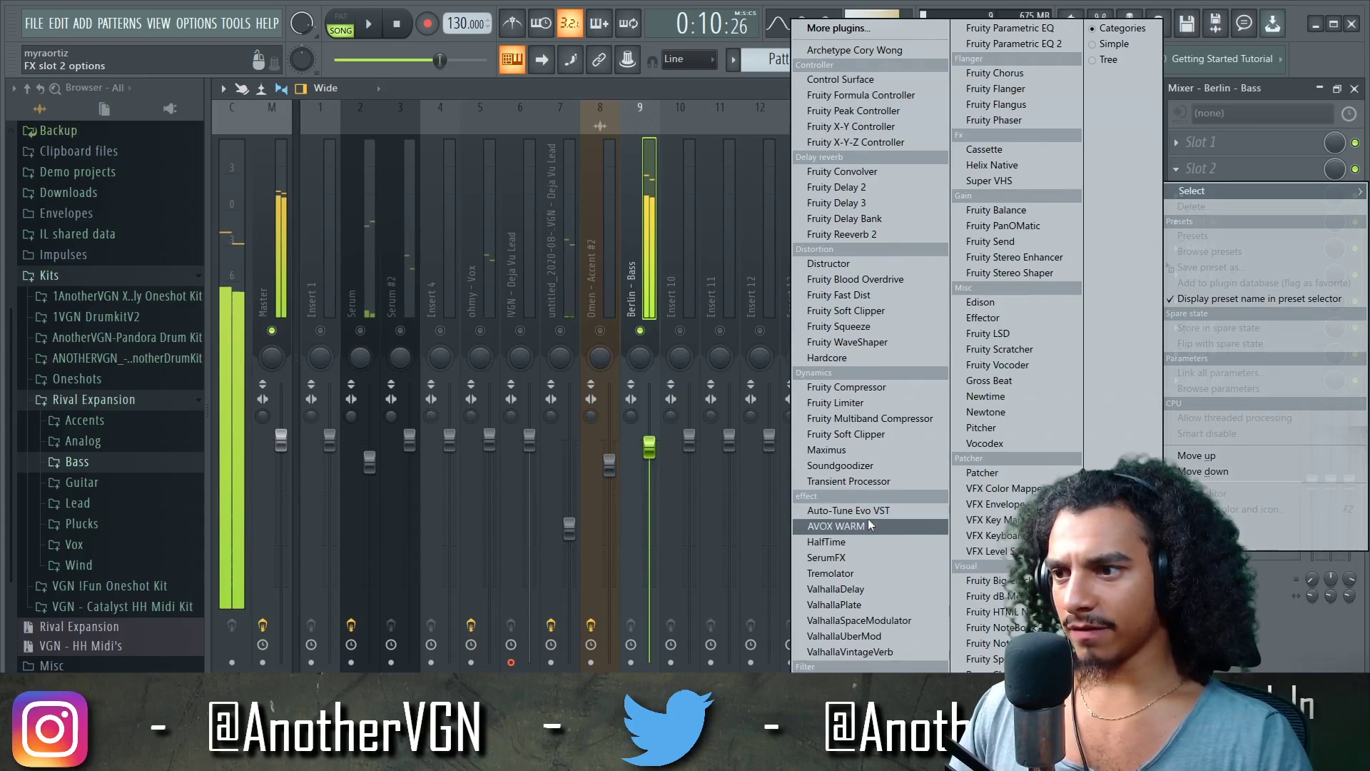
Add AVOX WARM, Fruity delay 2 and Gross Beat to the Berlin - Bass insert, using the 1/2 Bt Gate with smoothed attack and release
{"action": "left_click", "coordinate": [867, 525]}
{"action": "left_click_drag", "start_coordinate": [468, 541], "coordinate": [501, 542]}
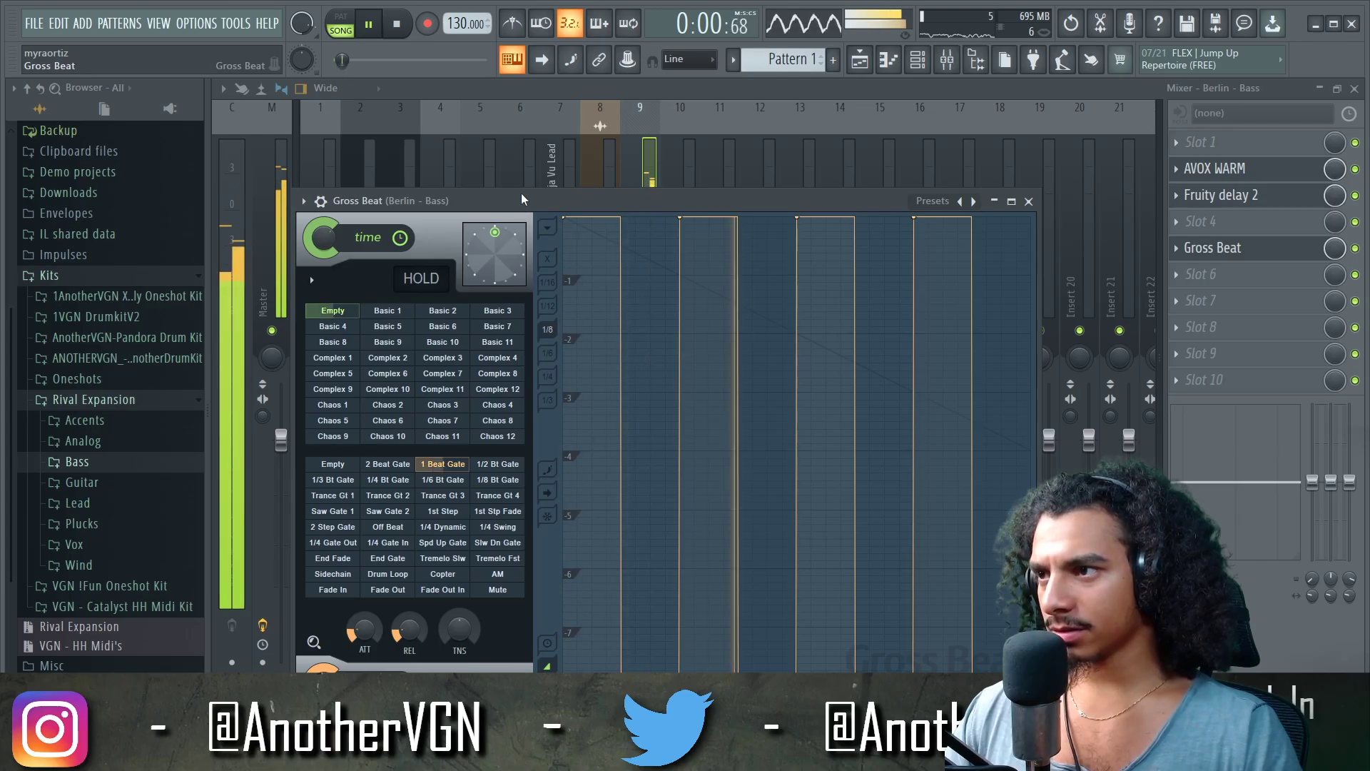
{"action": "left_click_drag", "start_coordinate": [521, 193], "coordinate": [596, 148]}
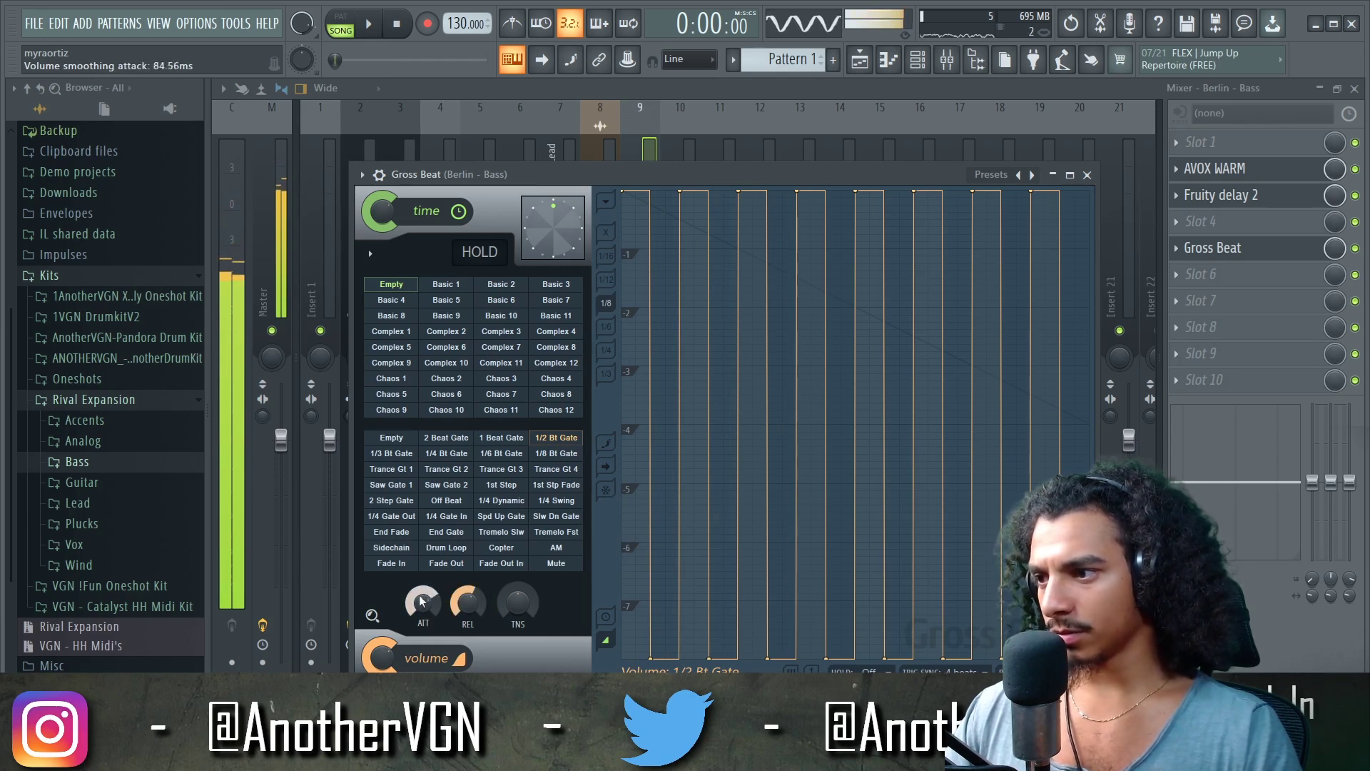
{"action": "key", "text": "space"}
{"action": "left_click_drag", "start_coordinate": [478, 606], "coordinate": [478, 601]}
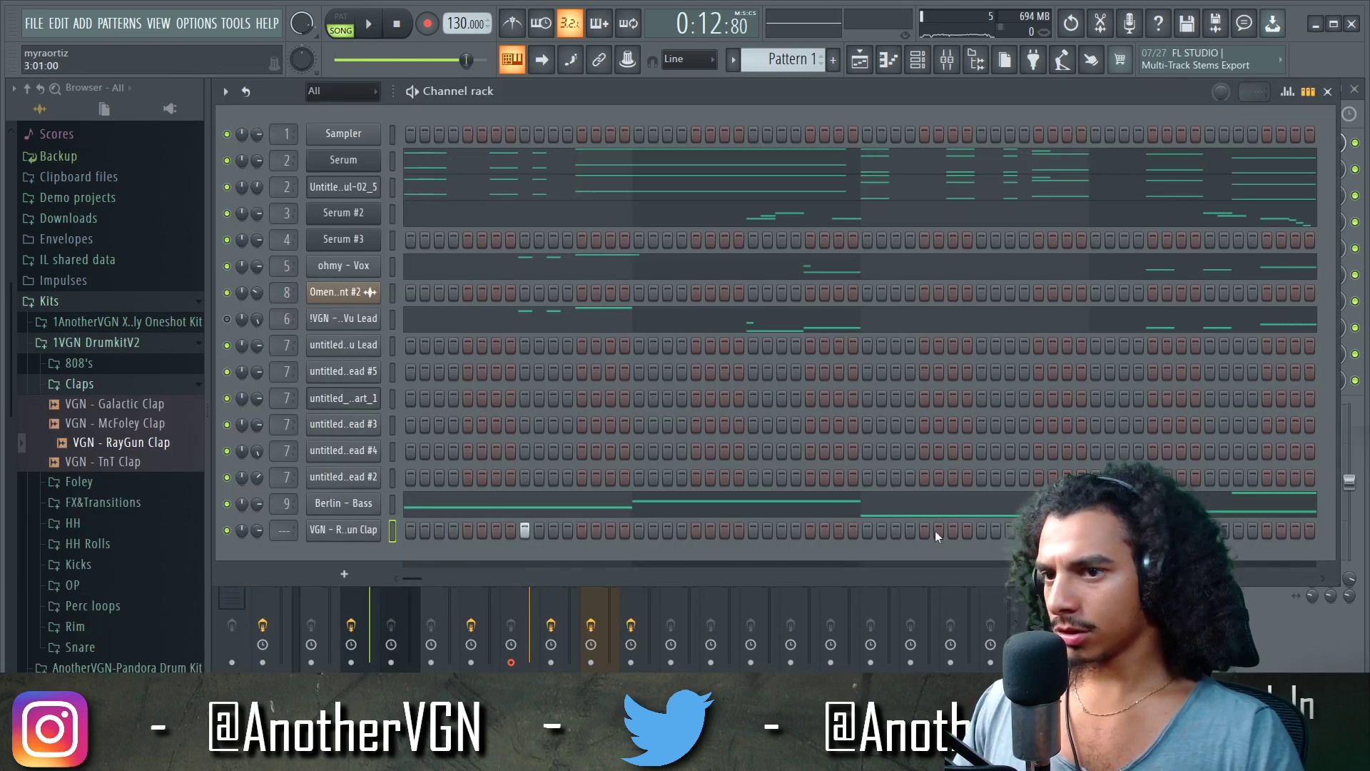
Loop the VGN - RayGun Clap channel's steps every bar
{"action": "right_click", "coordinate": [247, 92]}
{"action": "left_click", "coordinate": [285, 138]}
{"action": "left_click", "coordinate": [1343, 530]}
Add VGN - Bolt HH Roll from the HH Rolls folder, place it on step 5 and play it back
{"action": "left_click", "coordinate": [430, 287]}
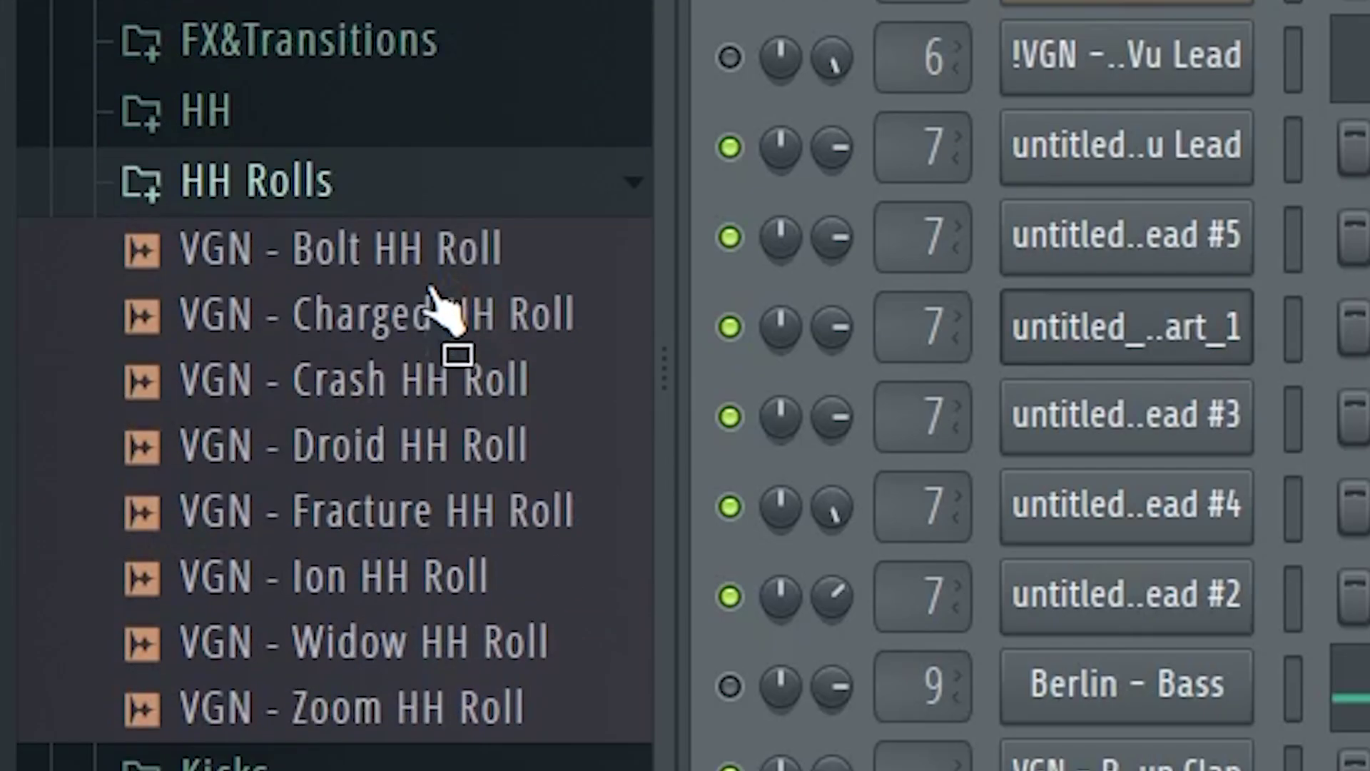
{"action": "left_click_drag", "start_coordinate": [430, 287], "coordinate": [419, 581]}
{"action": "key", "text": "space"}
{"action": "key", "text": "space"}
{"action": "left_click", "coordinate": [465, 585]}
{"action": "key", "text": "space"}
{"action": "key", "text": "space"}
Fade out the VGN - Bolt HH Roll sample with its precomputed Out effect and play it back
{"action": "left_click", "coordinate": [343, 583]}
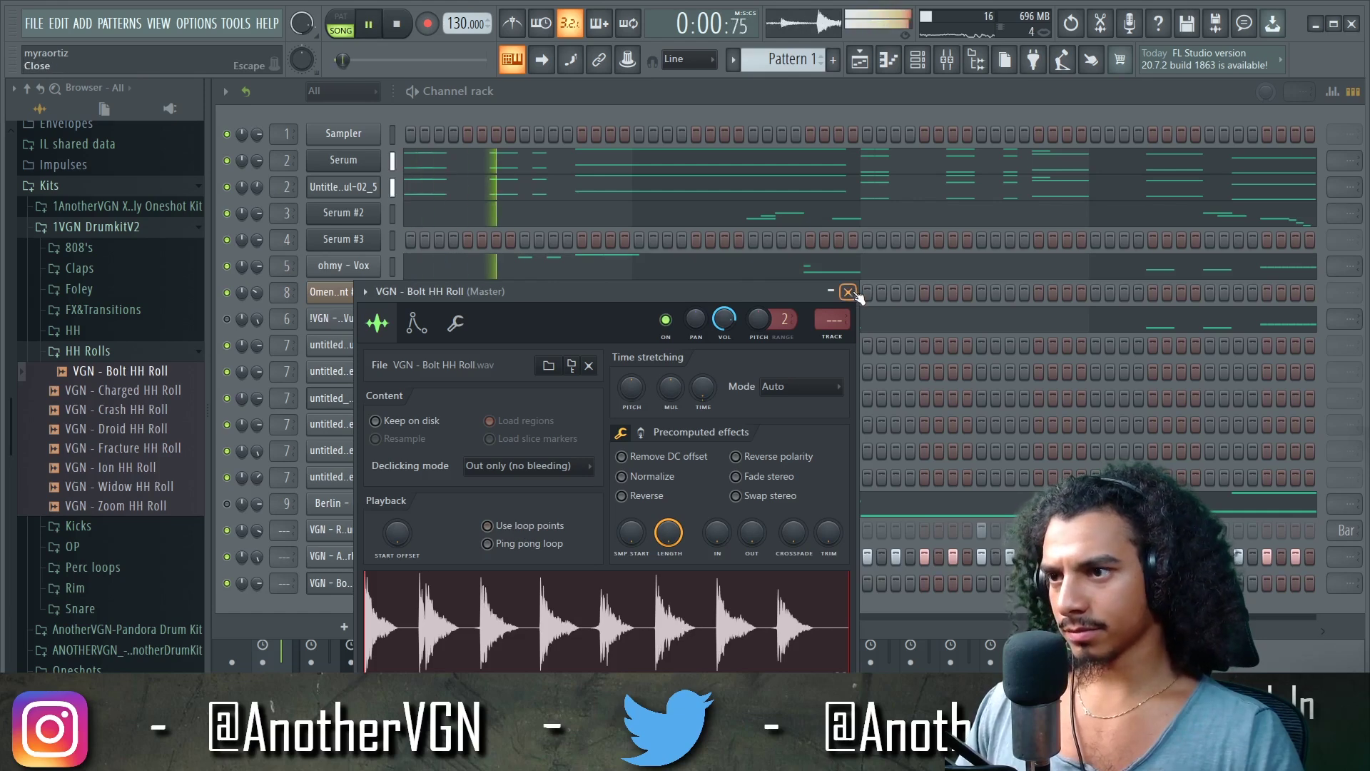
{"action": "left_click_drag", "start_coordinate": [751, 533], "coordinate": [767, 468]}
{"action": "key", "text": "space"}
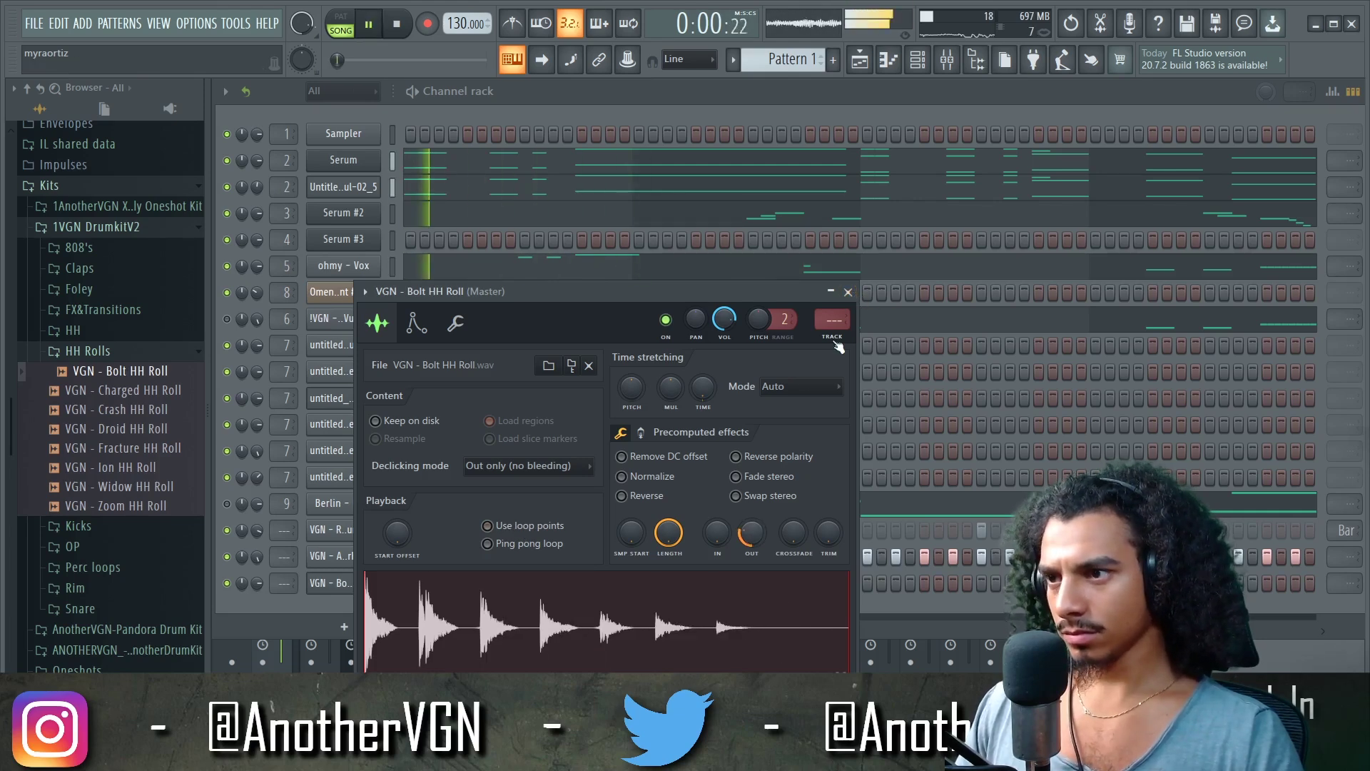
{"action": "left_click", "coordinate": [849, 292]}
{"action": "key", "text": "space"}
Replace the Fracture roll with another sample from the HH Rolls folder and place it on step 13
{"action": "left_click", "coordinate": [132, 487]}
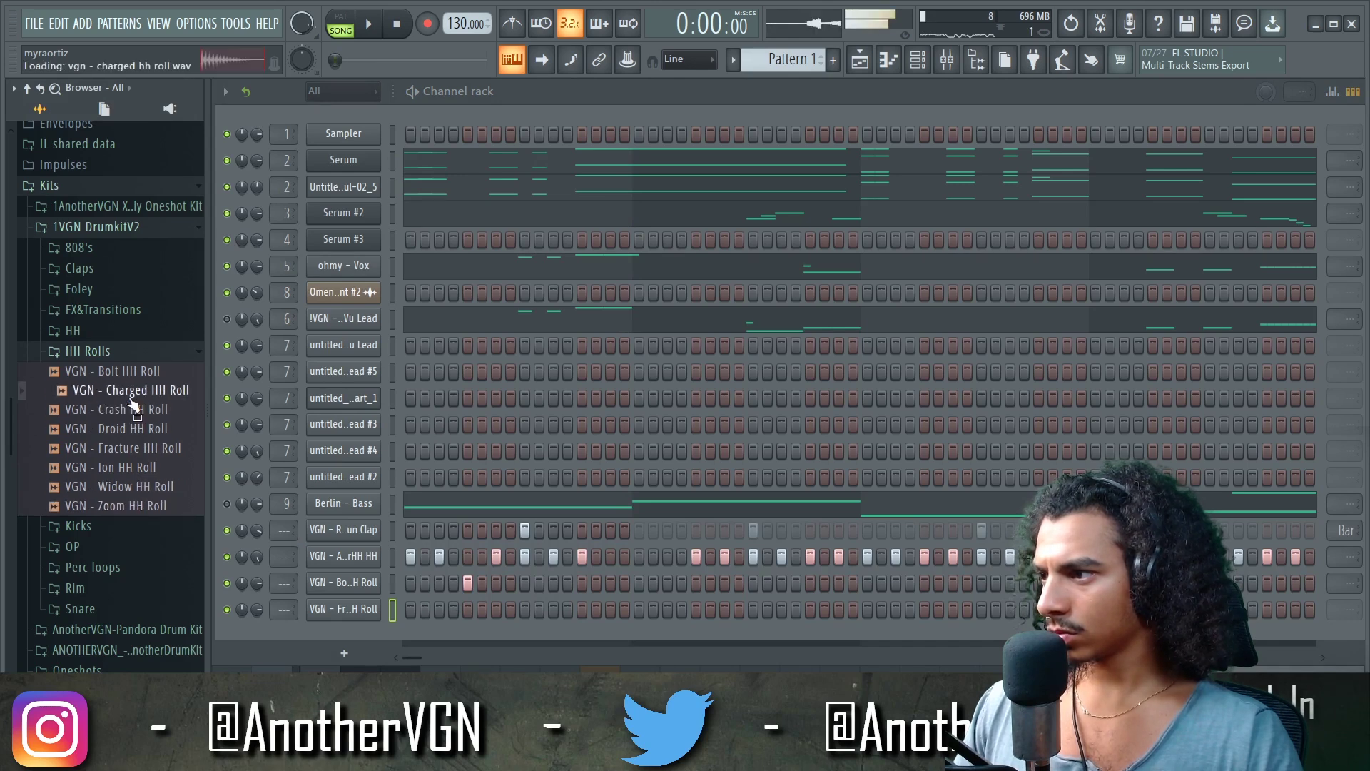
{"action": "left_click_drag", "start_coordinate": [122, 411], "coordinate": [601, 622]}
{"action": "key", "text": "space"}
{"action": "left_click", "coordinate": [581, 611]}
{"action": "key", "text": "space"}
{"action": "key", "text": "space"}
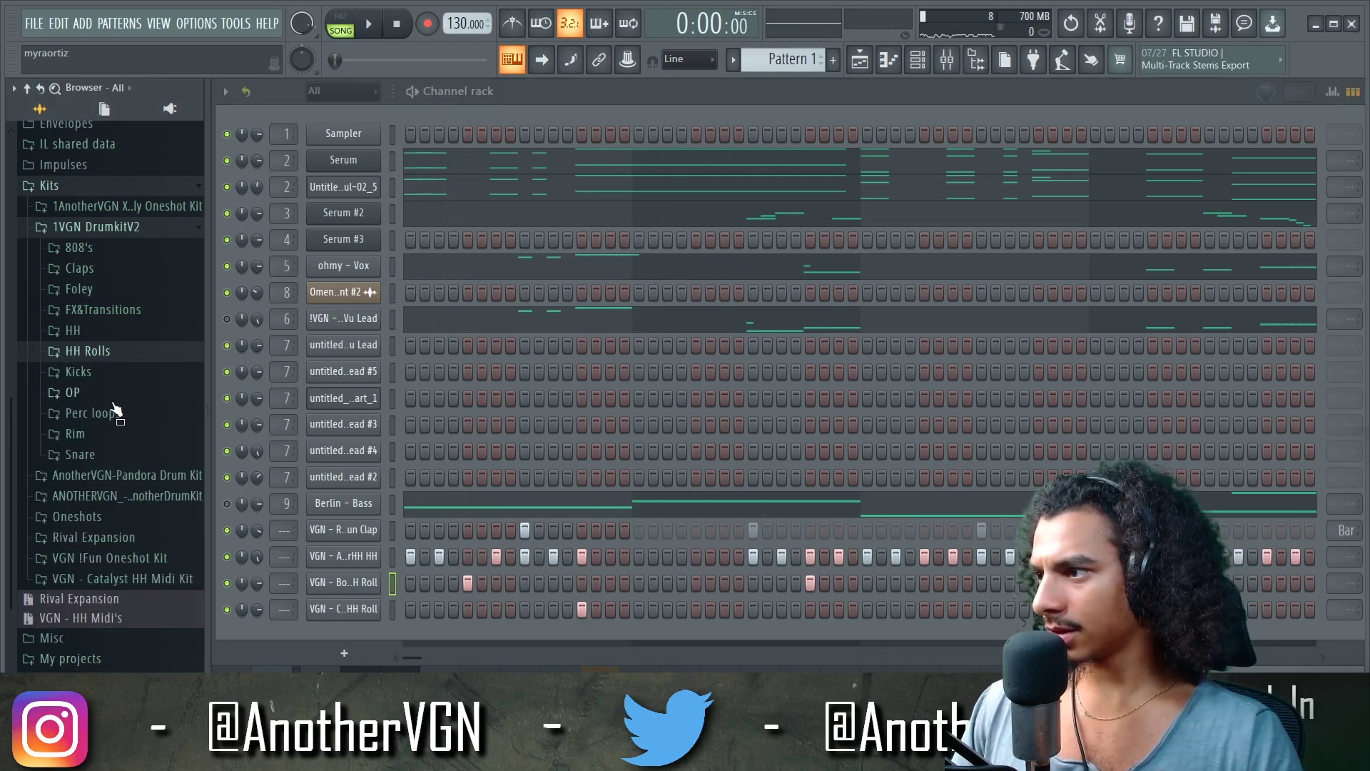
Add VGN - Osmosis OH on step 1 and VGN - StarDust OH FX from the OP folder, opening the StarDust sample's settings
{"action": "left_click", "coordinate": [72, 392]}
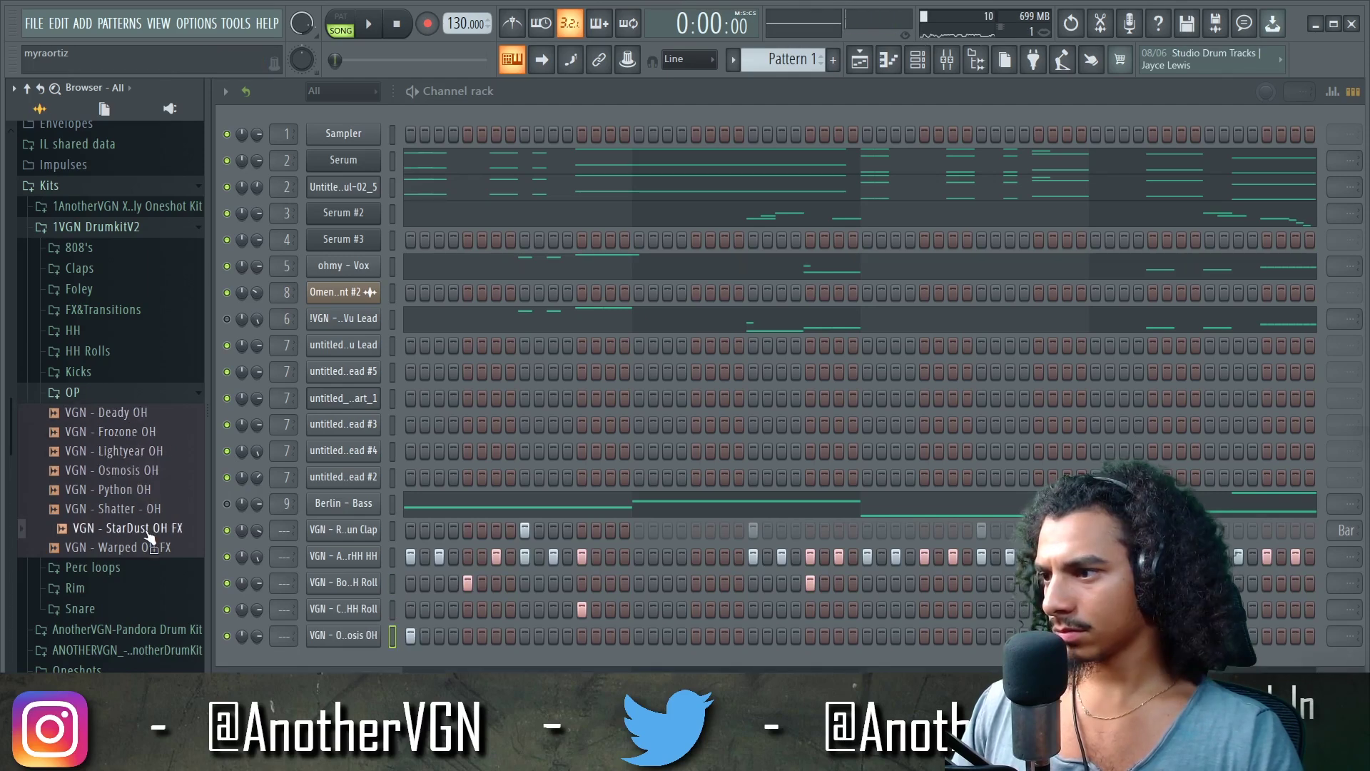
{"action": "left_click_drag", "start_coordinate": [325, 658], "coordinate": [336, 663]}
{"action": "left_click", "coordinate": [344, 664]}
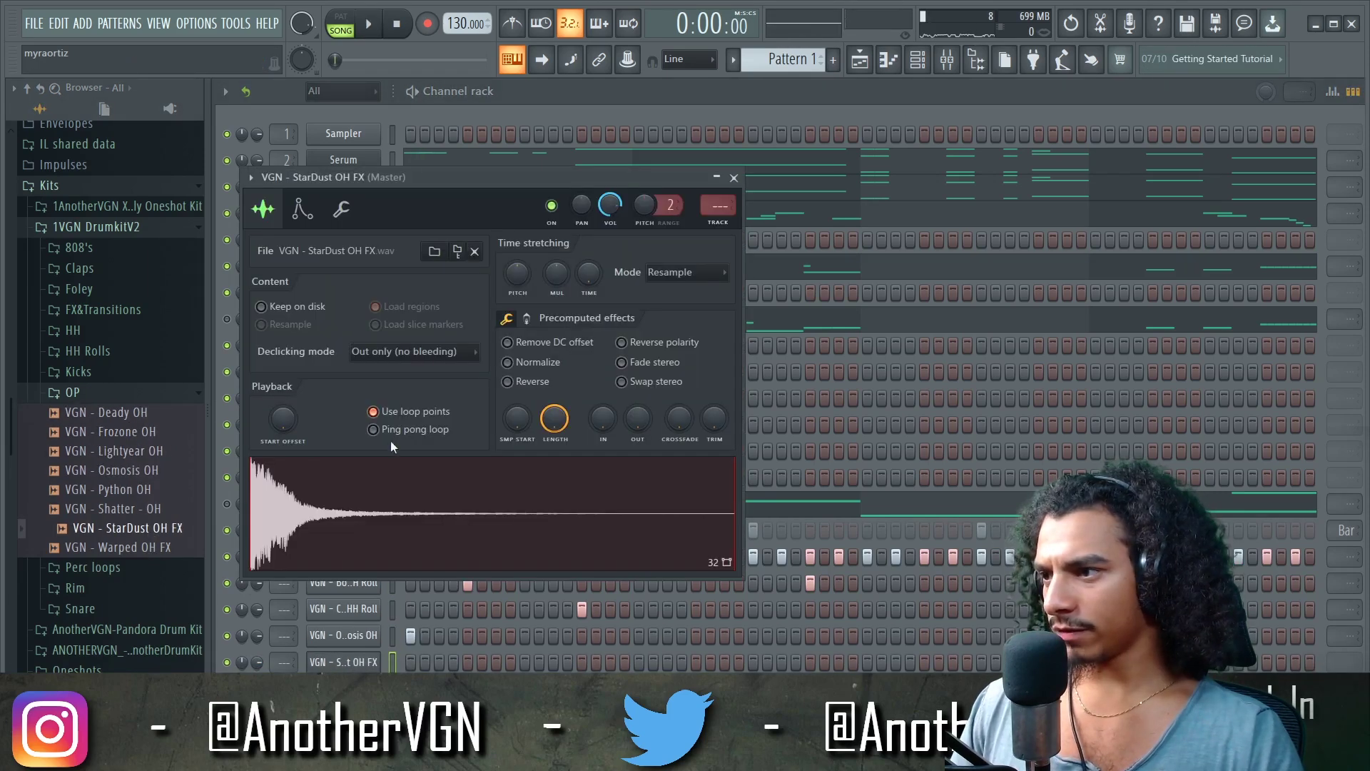
{"action": "key", "text": "space"}
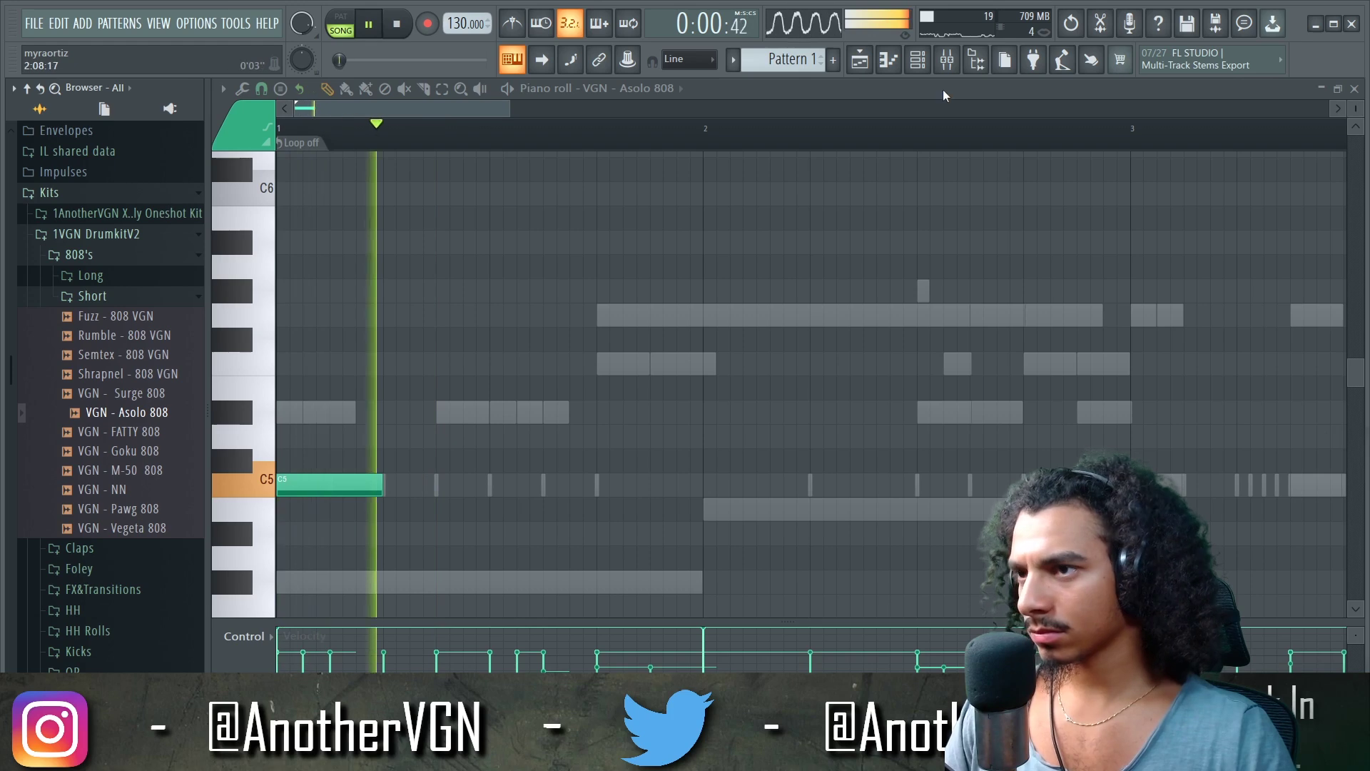
Continue the VGN - Asolo 808 line with three G#6 notes in bar 3 and a G6 note in bar 4
{"action": "key", "text": "F6"}
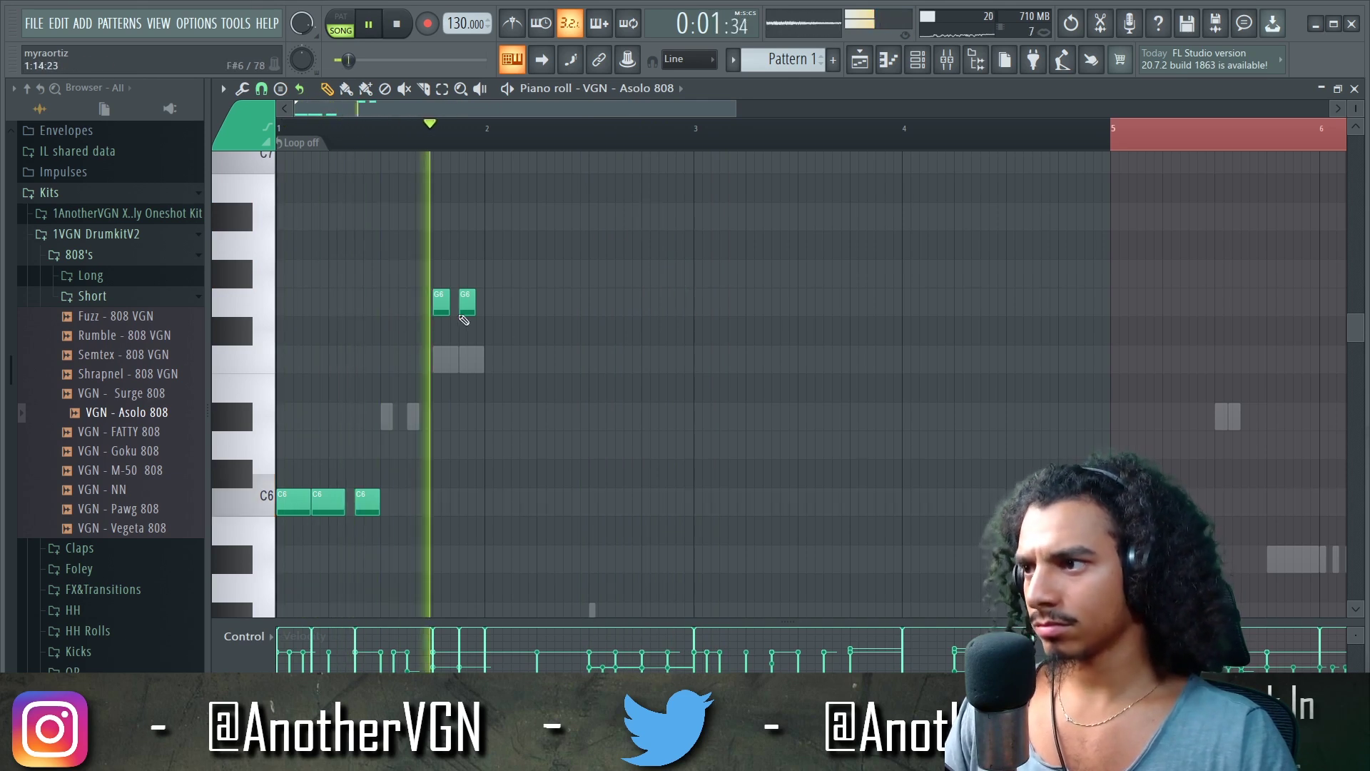
{"action": "scroll", "coordinate": [606, 362], "scroll_direction": "up", "scroll_amount": 2}
{"action": "left_click", "coordinate": [619, 364]}
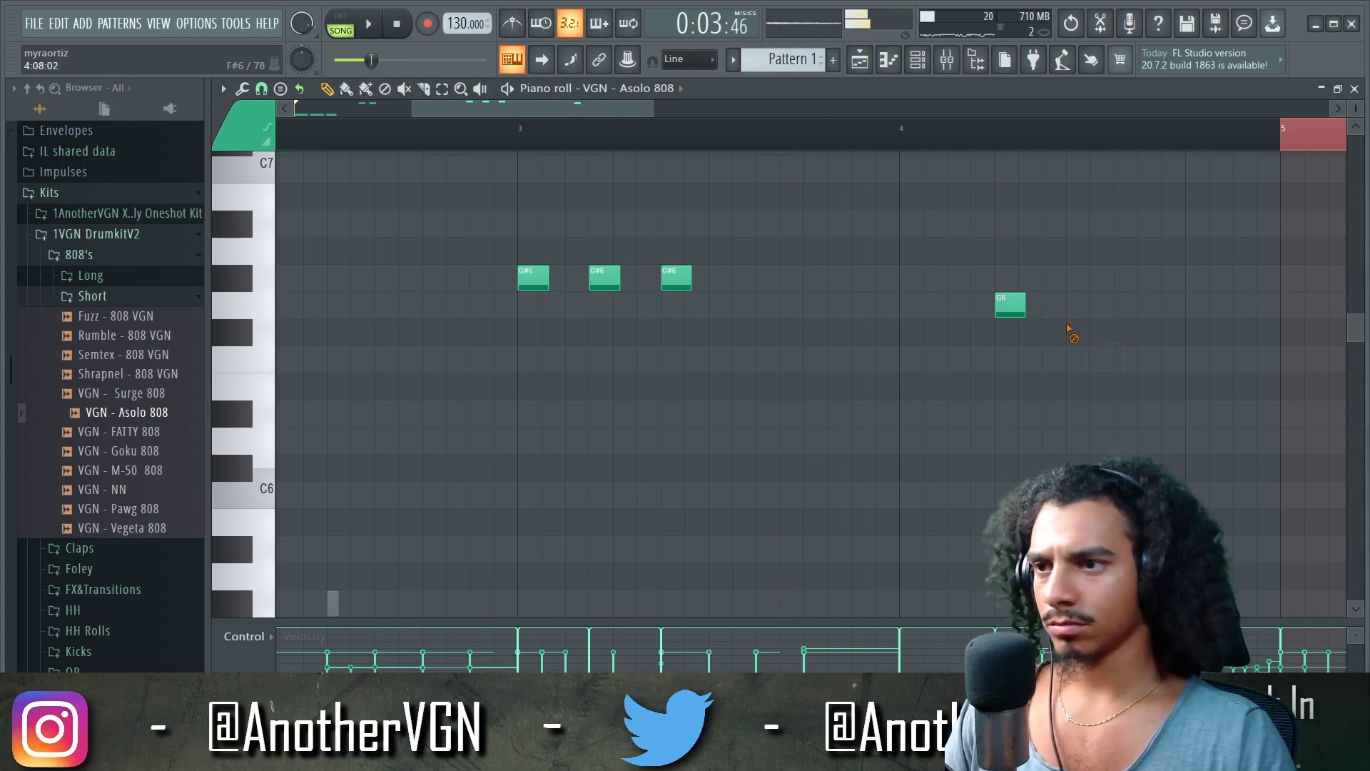
{"action": "right_click", "coordinate": [1017, 305]}
{"action": "scroll", "coordinate": [1017, 321], "scroll_direction": "down", "scroll_amount": 2}
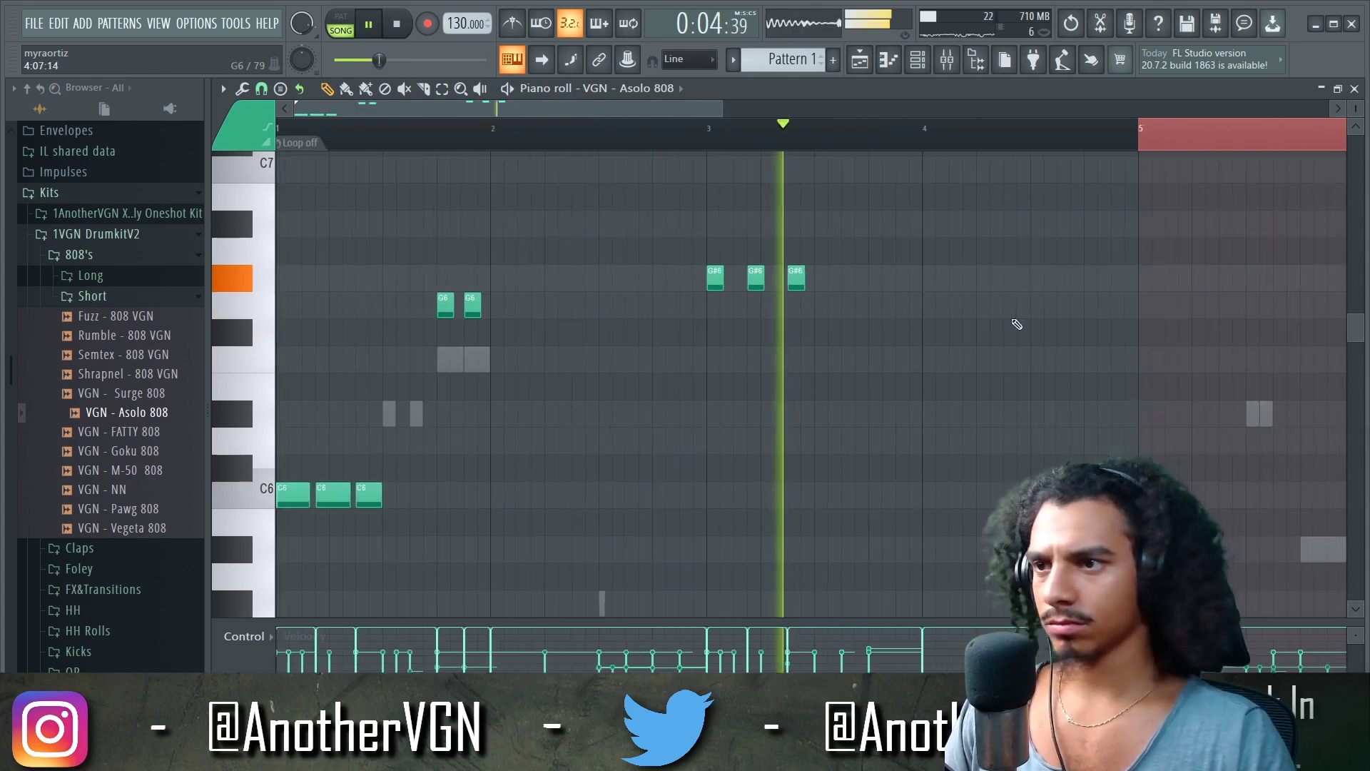
{"action": "scroll", "coordinate": [1018, 324], "scroll_direction": "up", "scroll_amount": 3}
{"action": "left_click", "coordinate": [1017, 302]}
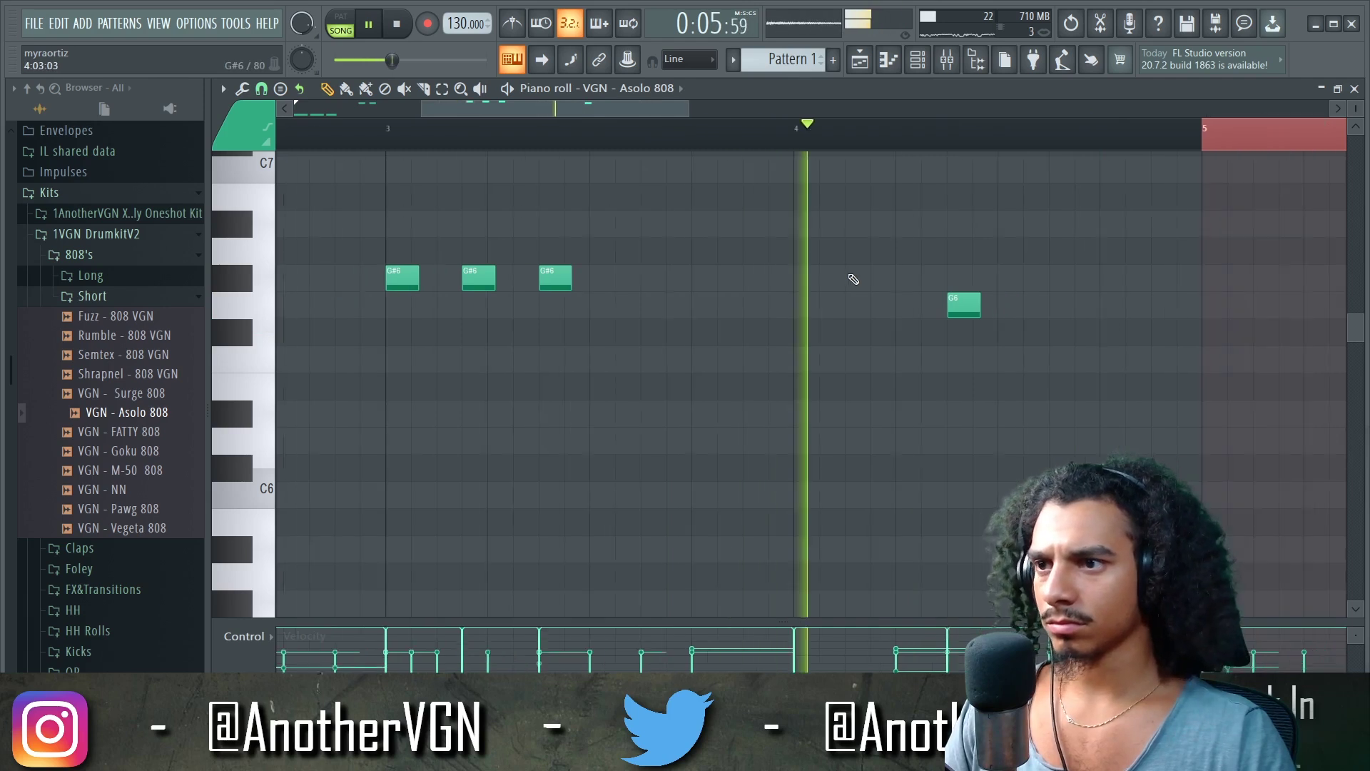
Place an F6 note near the end of bar 4 of the Asolo 808 line and an A#5 note at 7:13
{"action": "scroll", "coordinate": [852, 278], "scroll_direction": "down", "scroll_amount": 2}
{"action": "left_click", "coordinate": [1046, 360]}
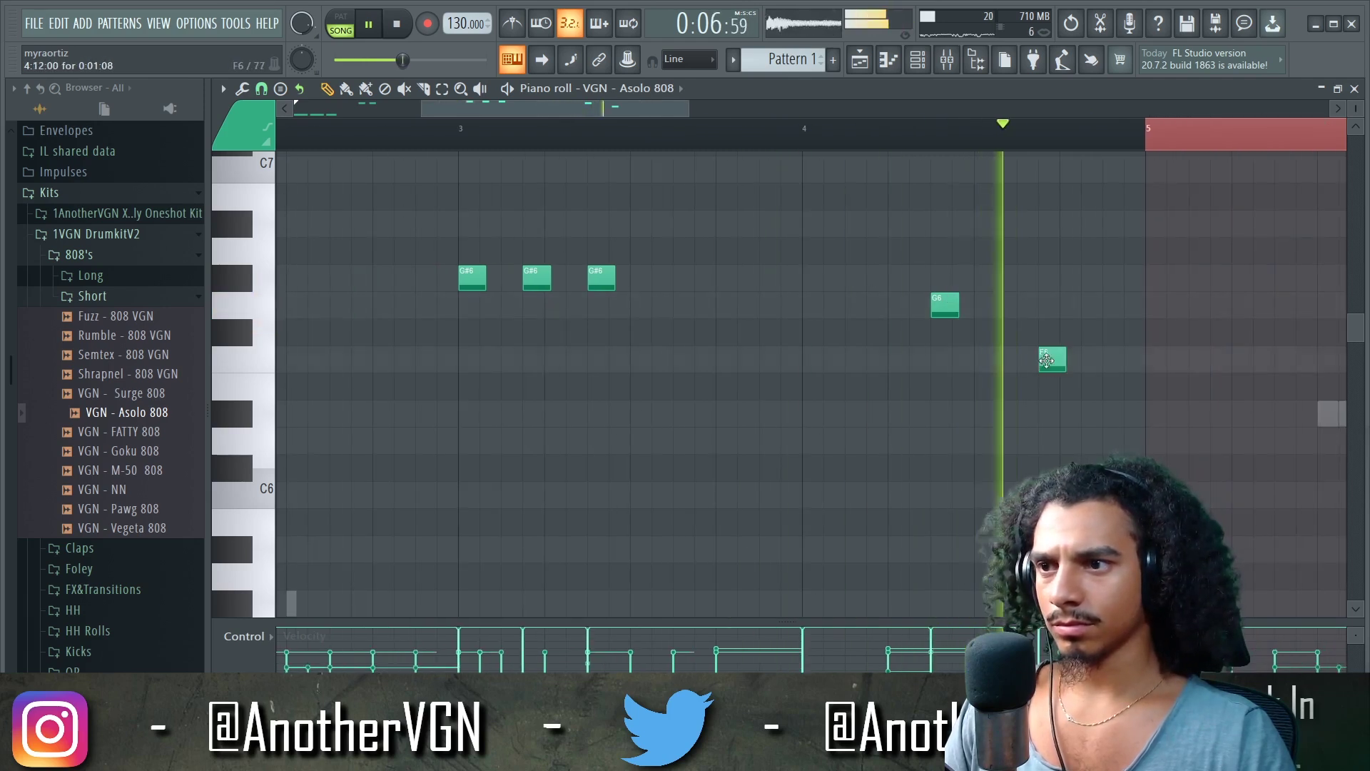
{"action": "right_click", "coordinate": [1047, 360]}
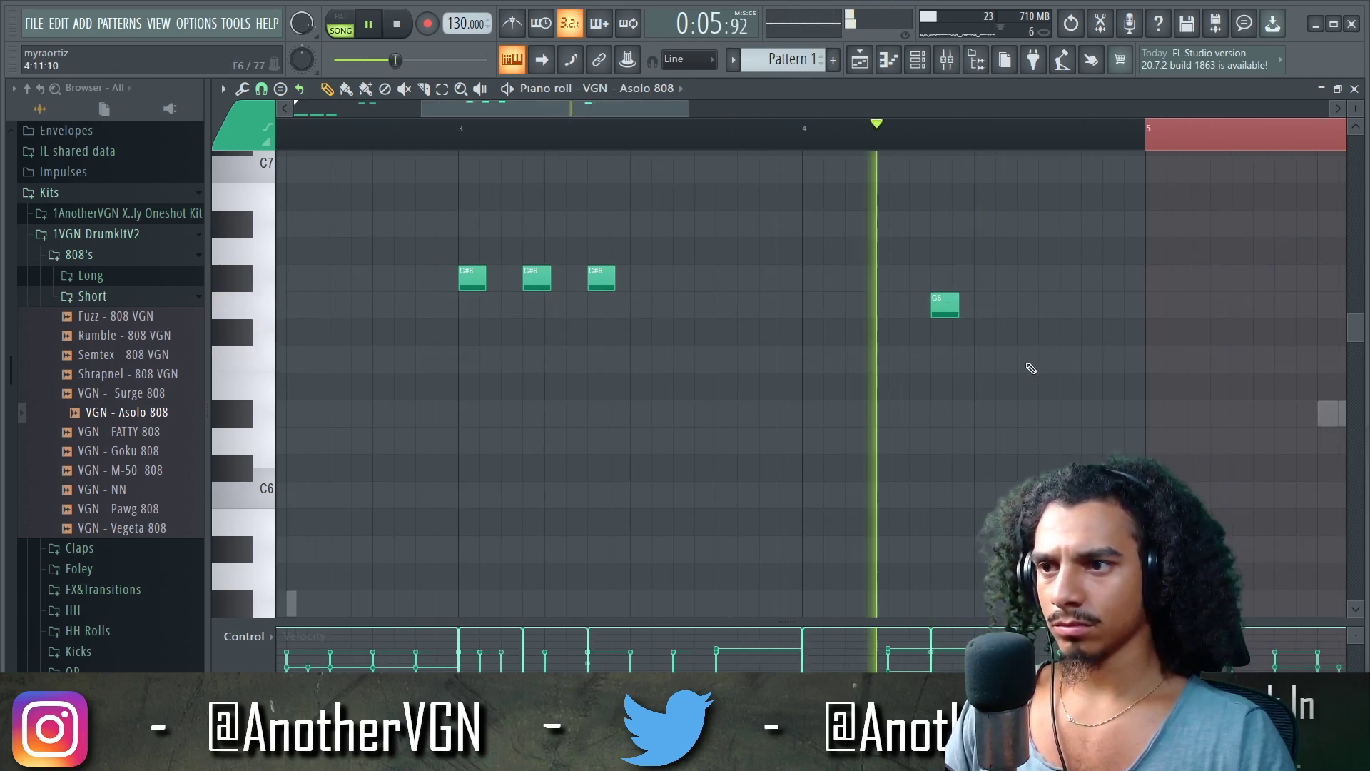
{"action": "scroll", "coordinate": [1028, 367], "scroll_direction": "up", "scroll_amount": 2}
{"action": "left_click", "coordinate": [1031, 360]}
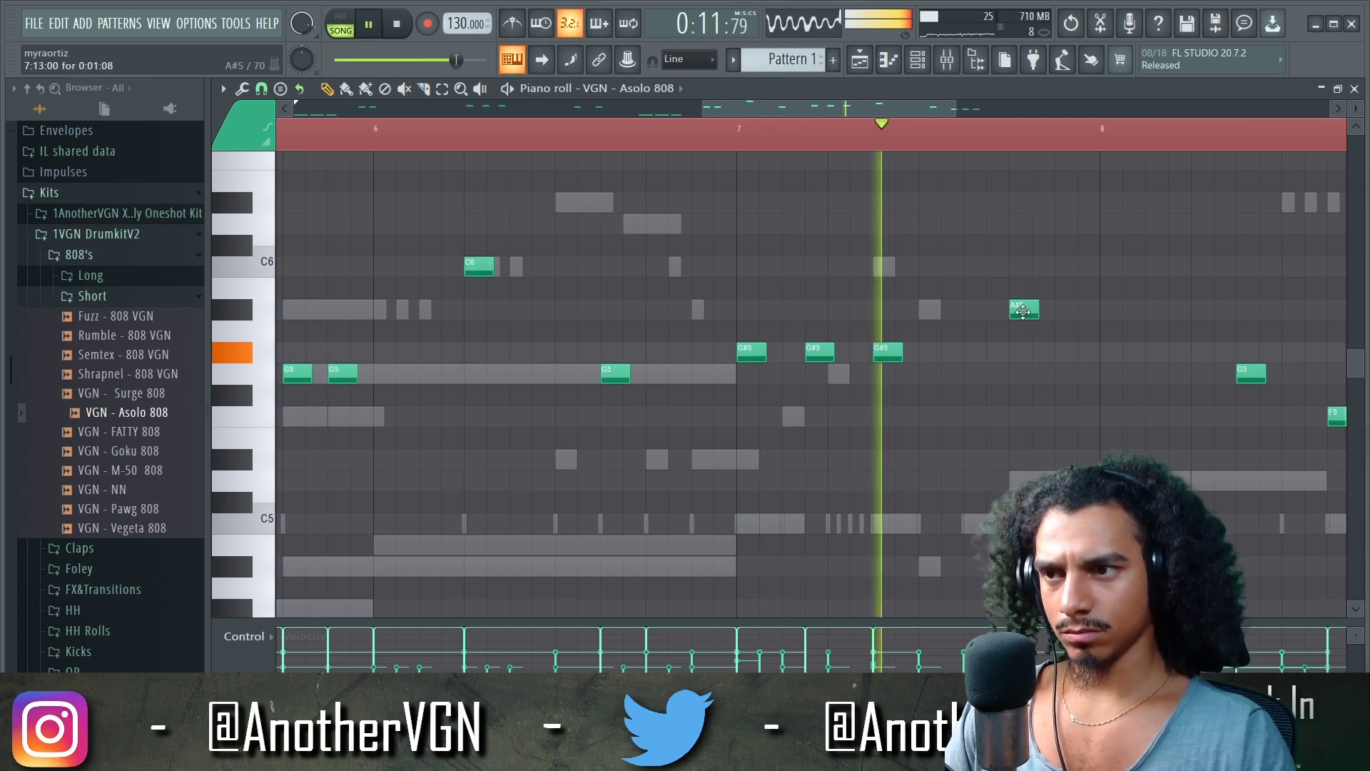
{"action": "left_click", "coordinate": [1062, 310]}
{"action": "scroll", "coordinate": [1011, 224], "scroll_direction": "down", "scroll_amount": 3}
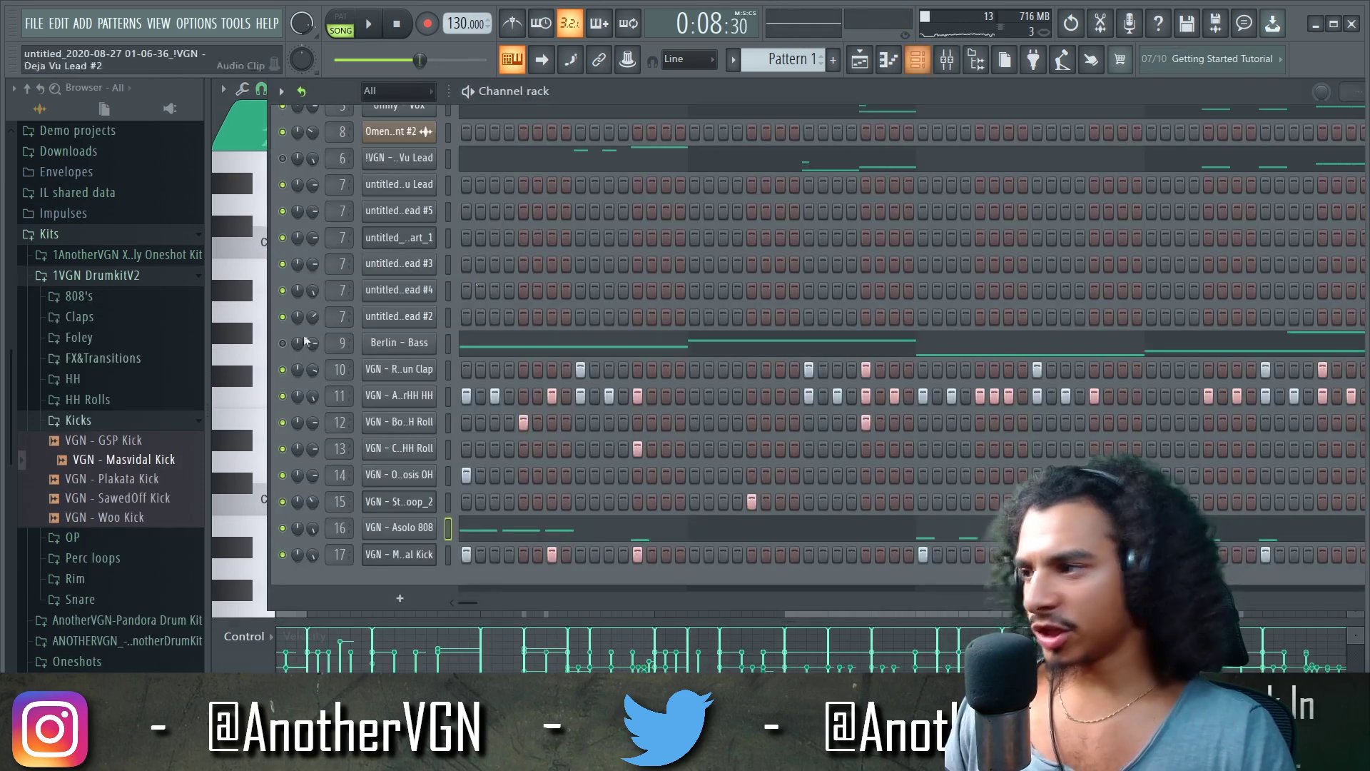
Swap the 808 sample for VGN - FATTY 808 and lower the line's D5 note in bar 7 to C5
{"action": "left_click", "coordinate": [120, 420]}
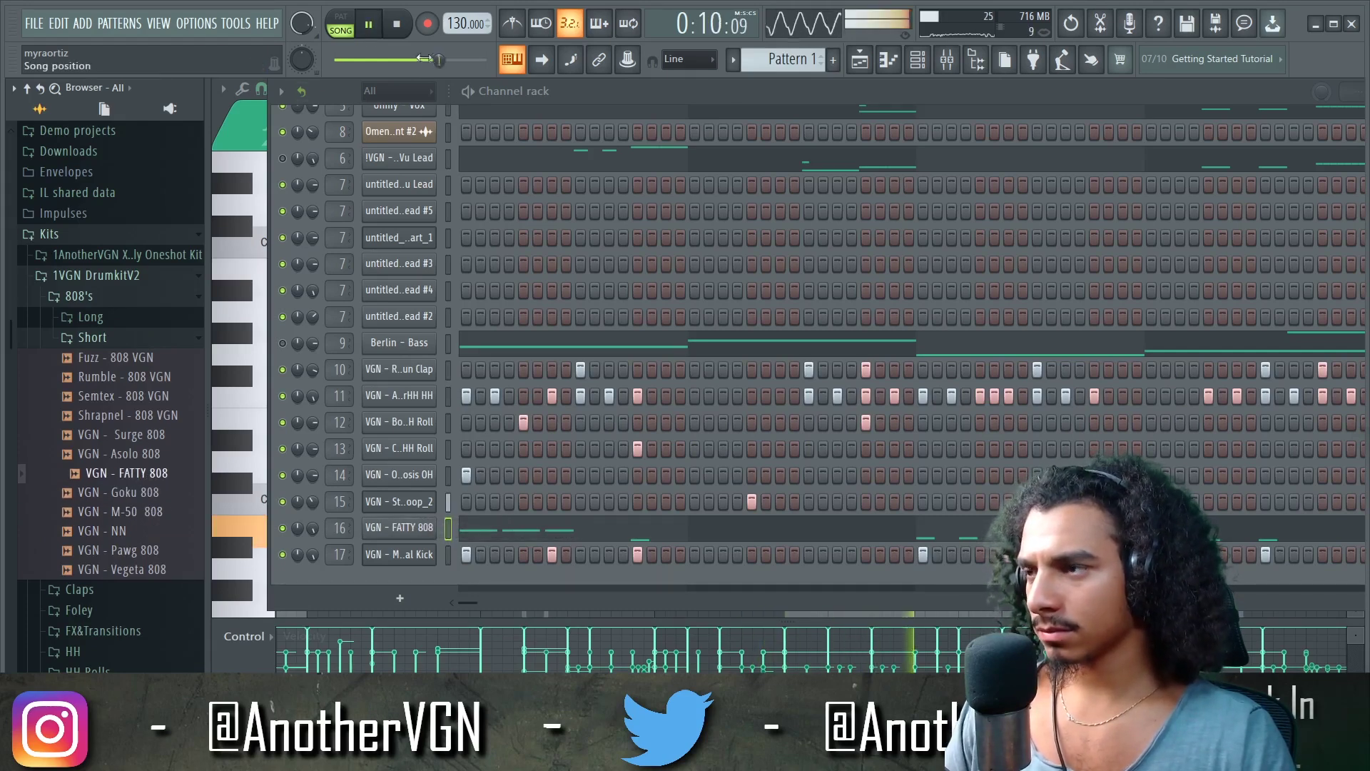
{"action": "left_click", "coordinate": [627, 528]}
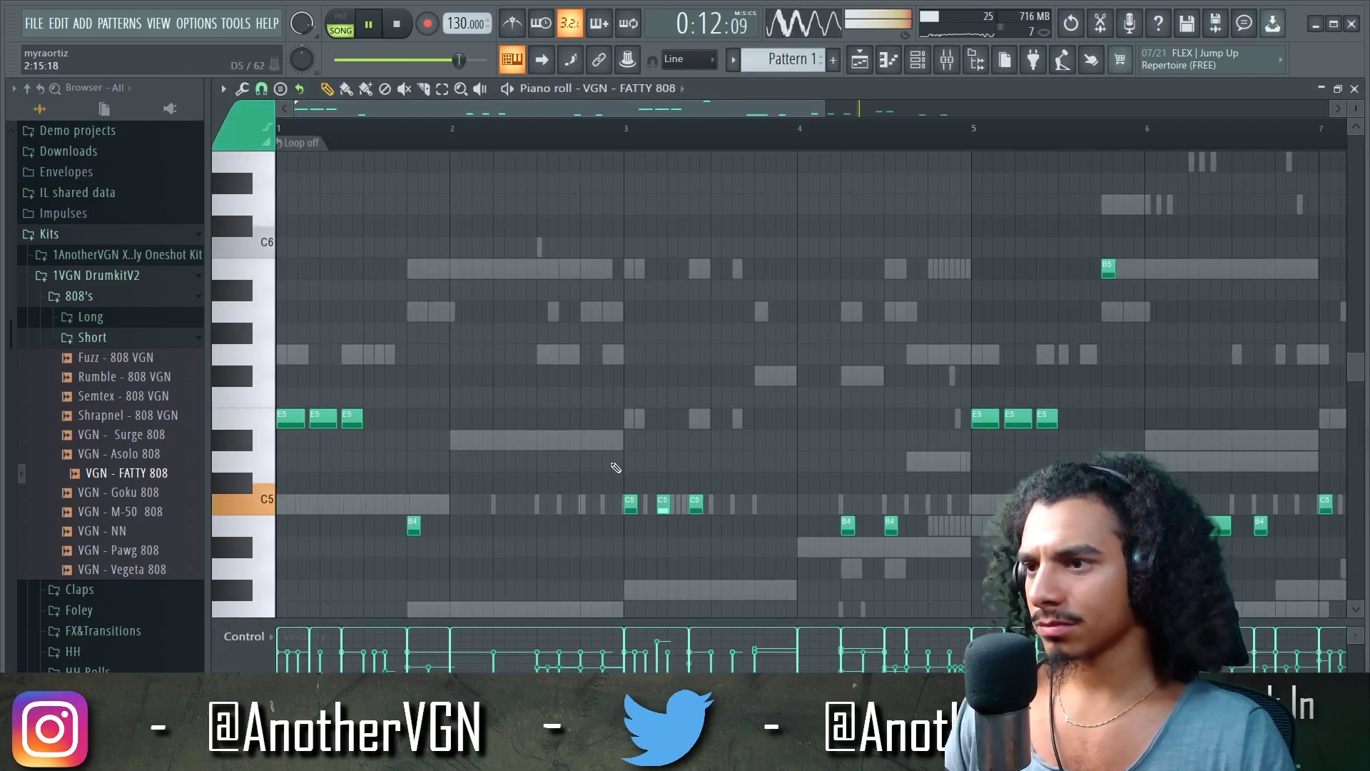
{"action": "right_click", "coordinate": [1013, 398]}
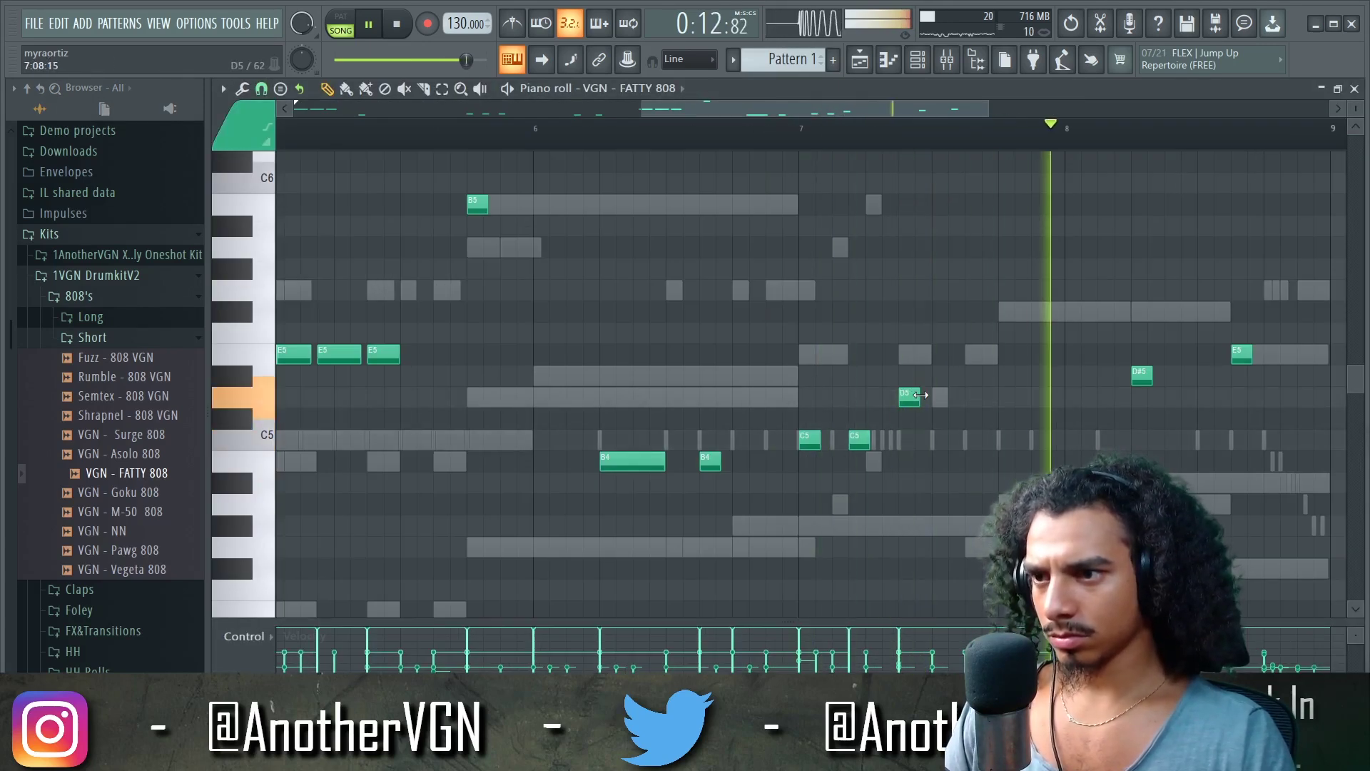
{"action": "left_click_drag", "start_coordinate": [903, 400], "coordinate": [909, 445]}
{"action": "scroll", "coordinate": [911, 359], "scroll_direction": "down", "scroll_amount": 3}
{"action": "key", "text": "space"}
Switch the piano roll to VGN - Masvidal Kick and add C5 kicks under the two 808 notes in bar 8
{"action": "left_click", "coordinate": [628, 89]}
{"action": "left_click", "coordinate": [709, 481]}
{"action": "scroll", "coordinate": [1072, 402], "scroll_direction": "up", "scroll_amount": 2}
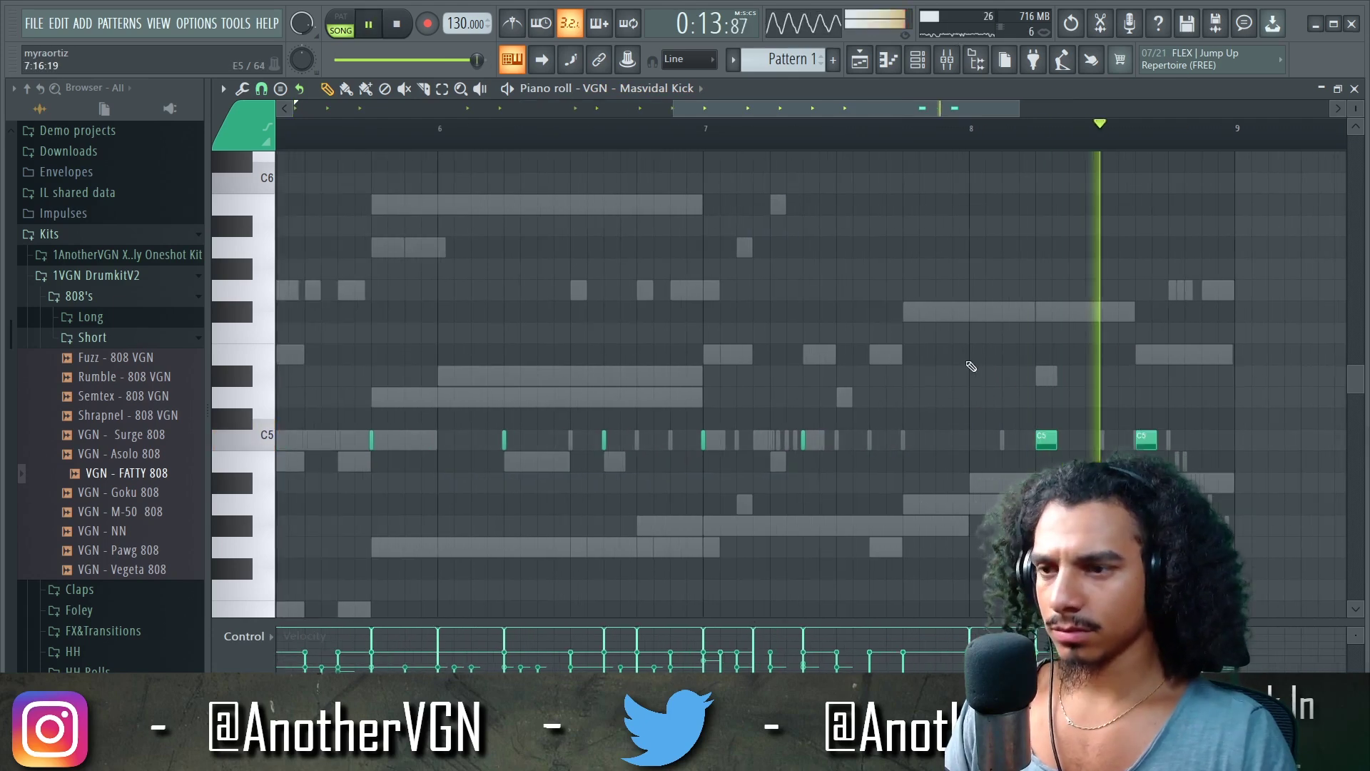
{"action": "scroll", "coordinate": [967, 351], "scroll_direction": "down", "scroll_amount": 3}
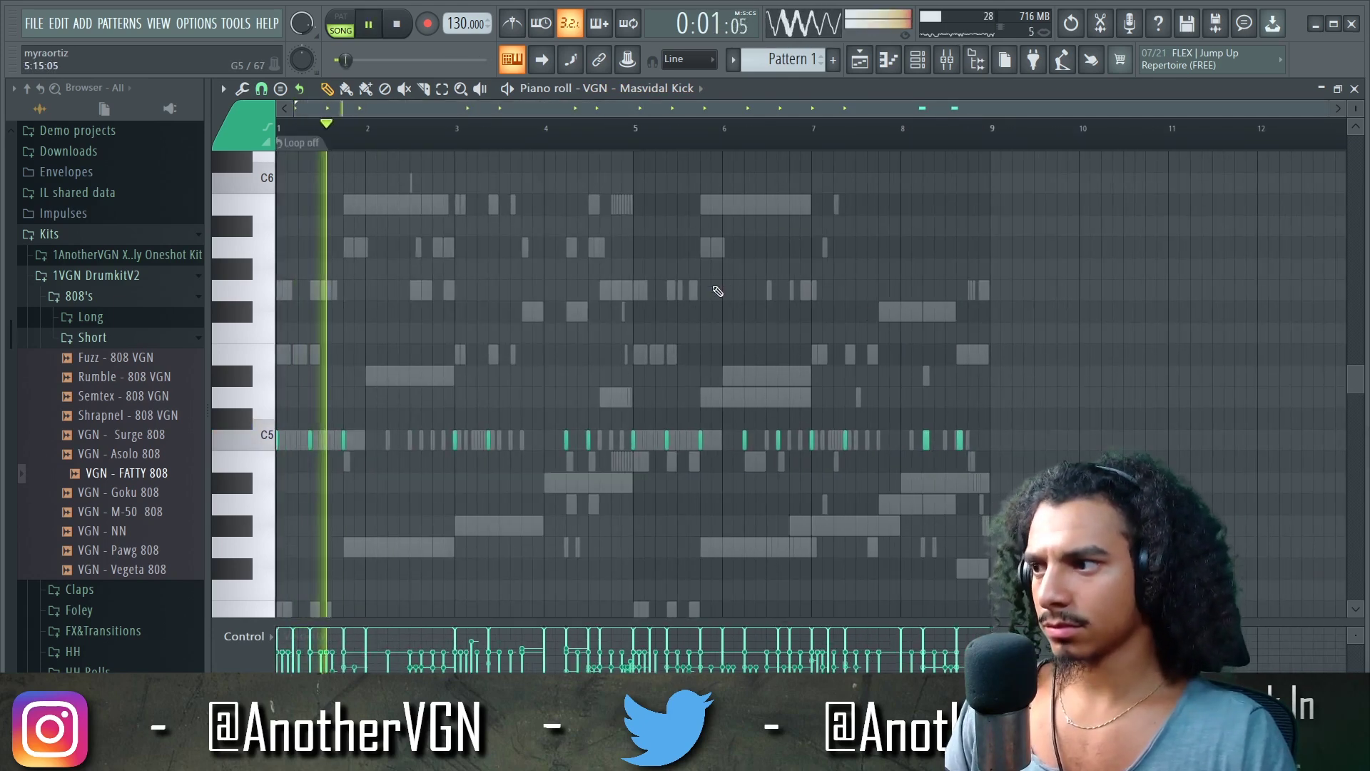
{"action": "left_click_drag", "start_coordinate": [931, 385], "coordinate": [276, 490]}
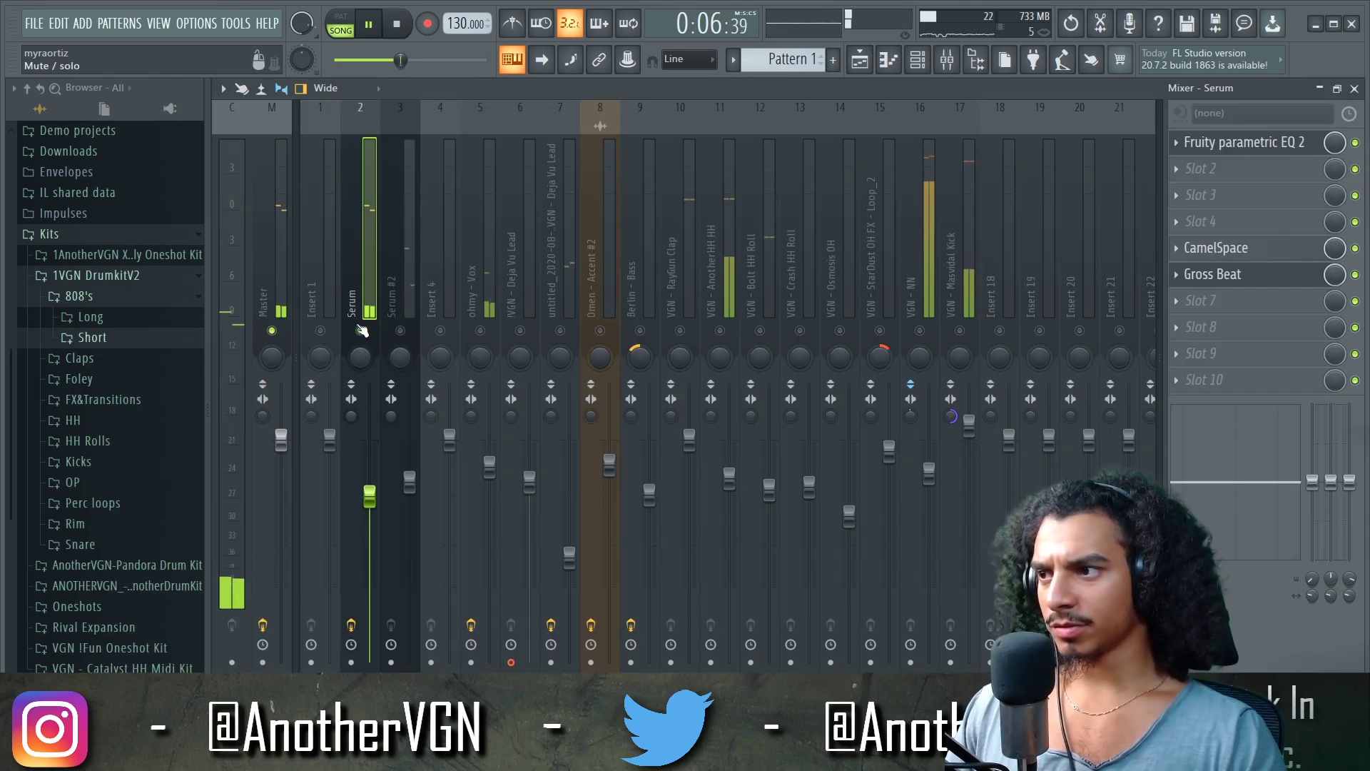
Solo the Serum mixer track and compare its playback with the Gross Beat effect switched on and off
{"action": "right_click", "coordinate": [361, 331]}
{"action": "key", "text": "space"}
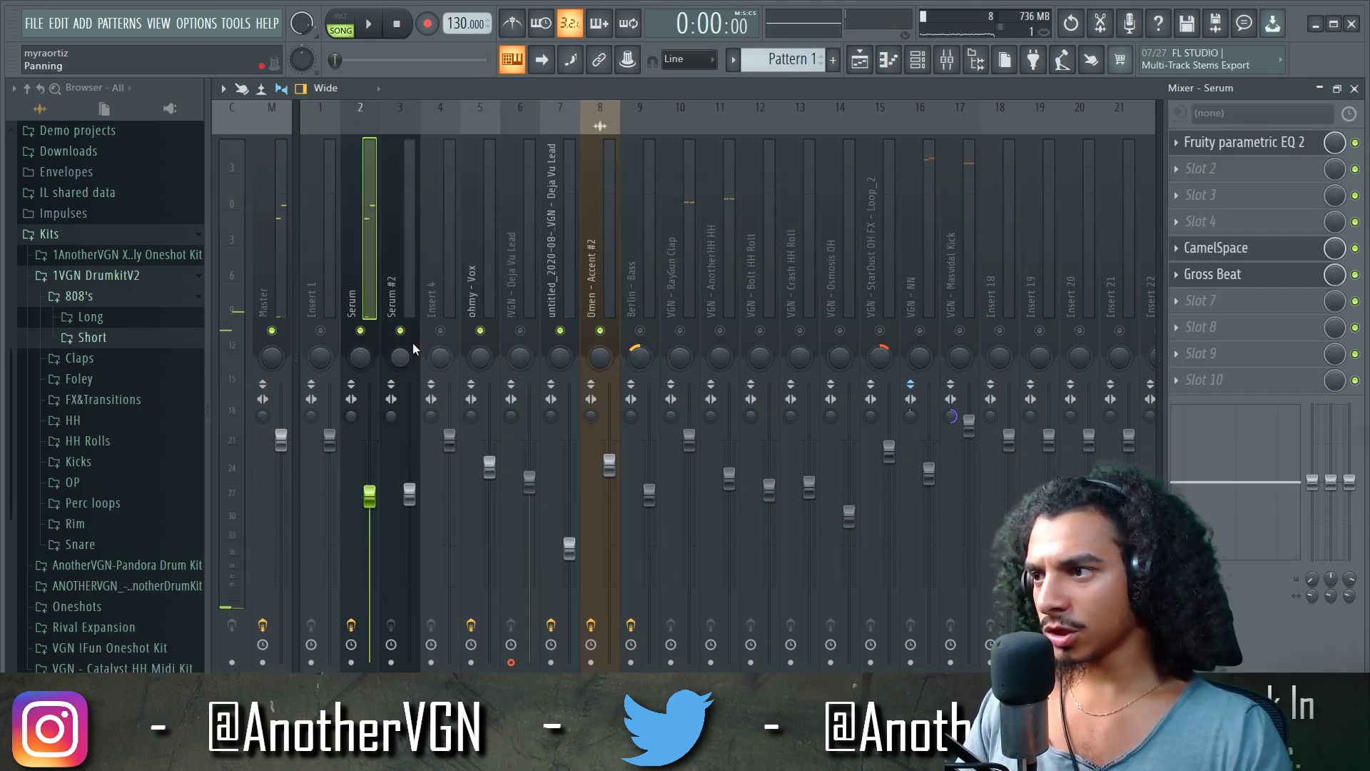
{"action": "right_click", "coordinate": [360, 331]}
{"action": "key", "text": "space"}
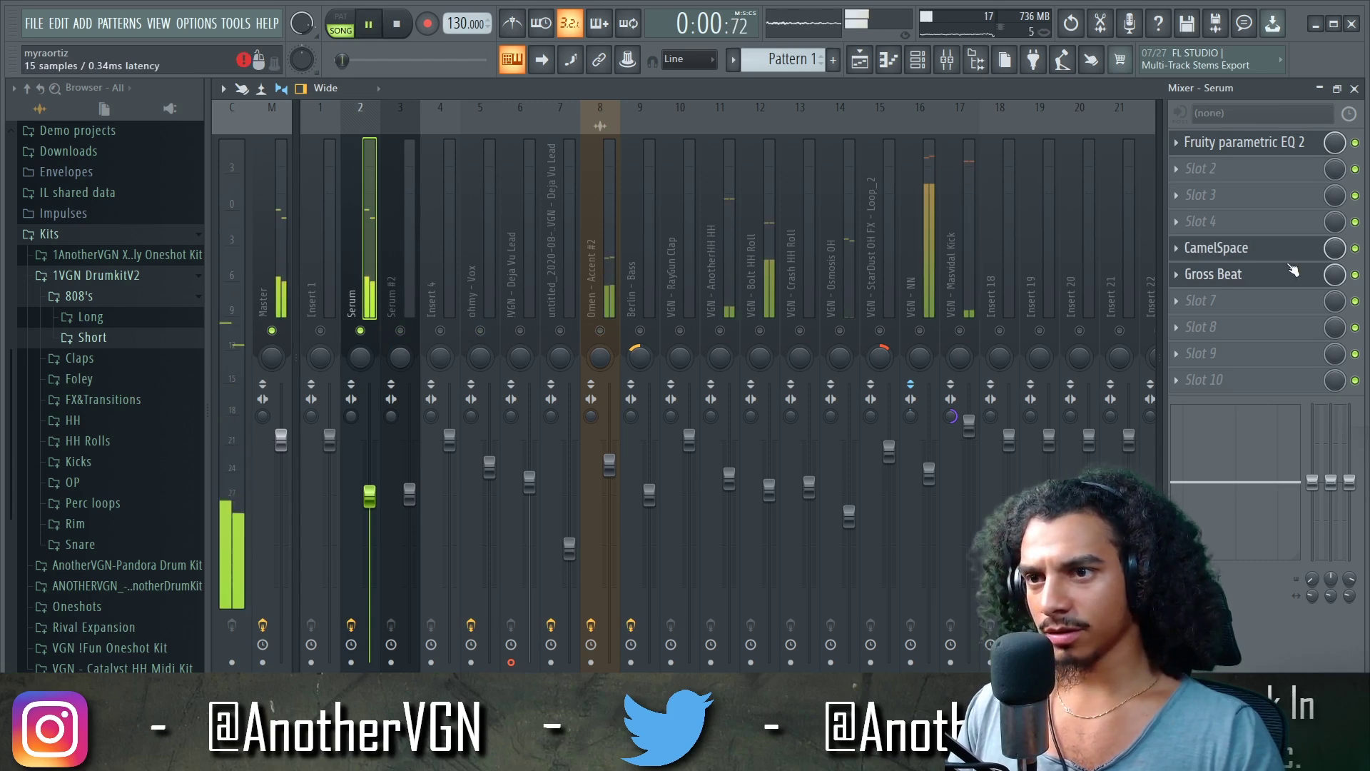
{"action": "key", "text": "space"}
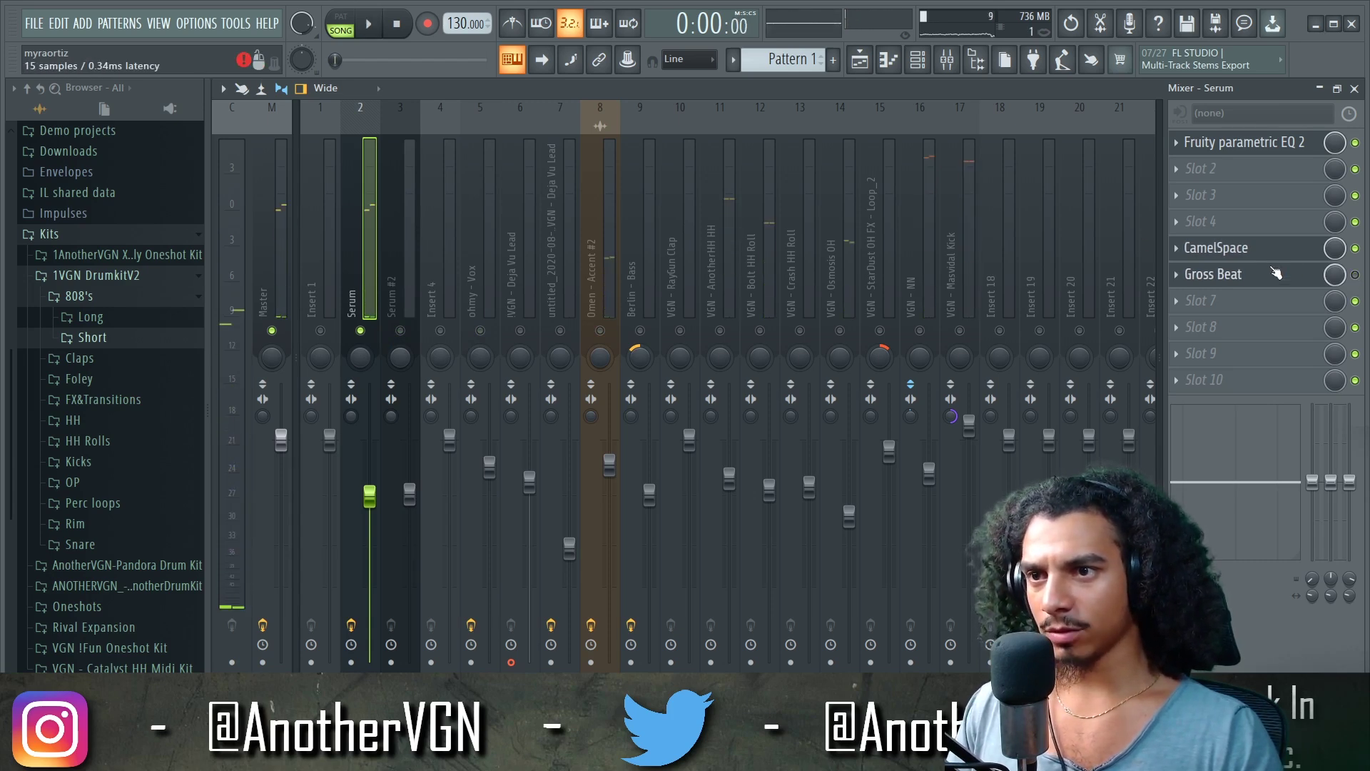
{"action": "key", "text": "space"}
Inspect the Serum track's CamelSpace effect, switch Gross Beat back on and open its settings
{"action": "left_click", "coordinate": [1249, 258]}
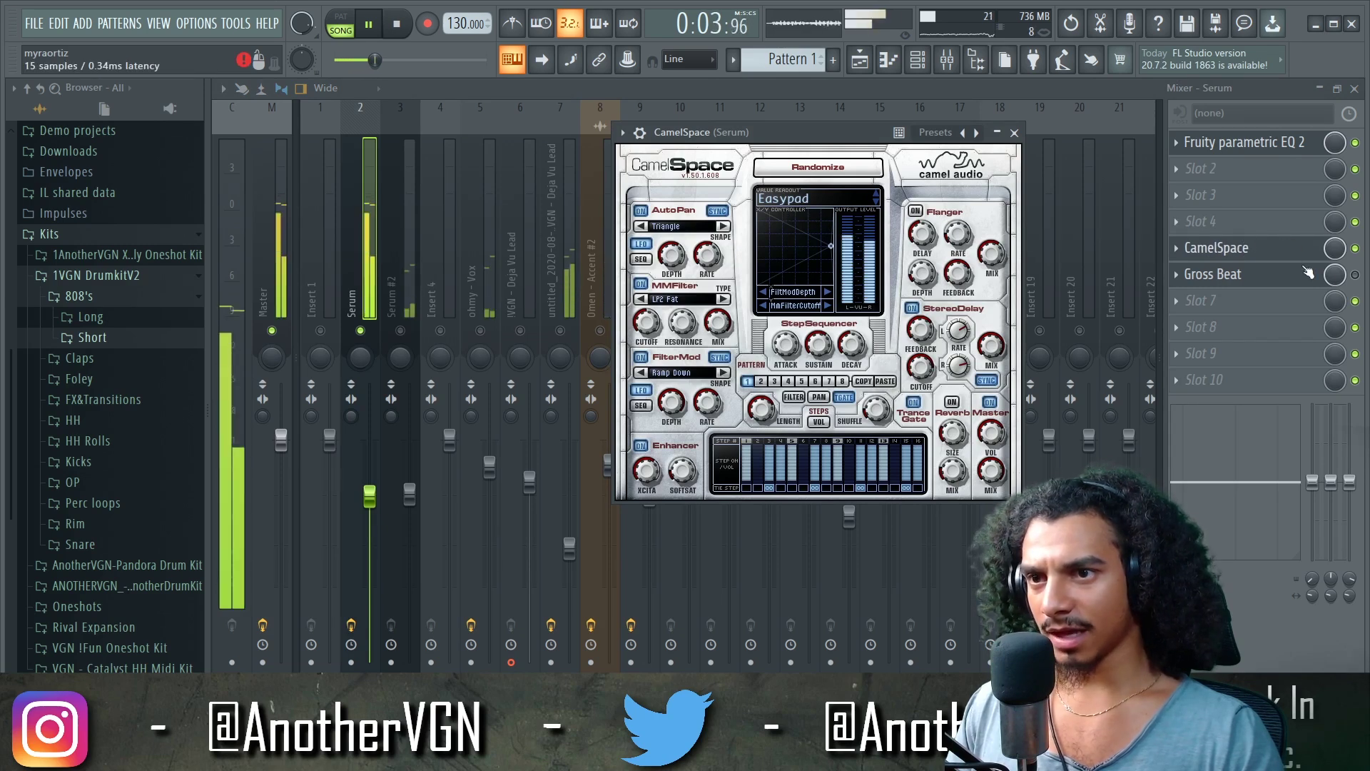
{"action": "left_click", "coordinate": [1356, 277]}
{"action": "left_click", "coordinate": [1299, 279]}
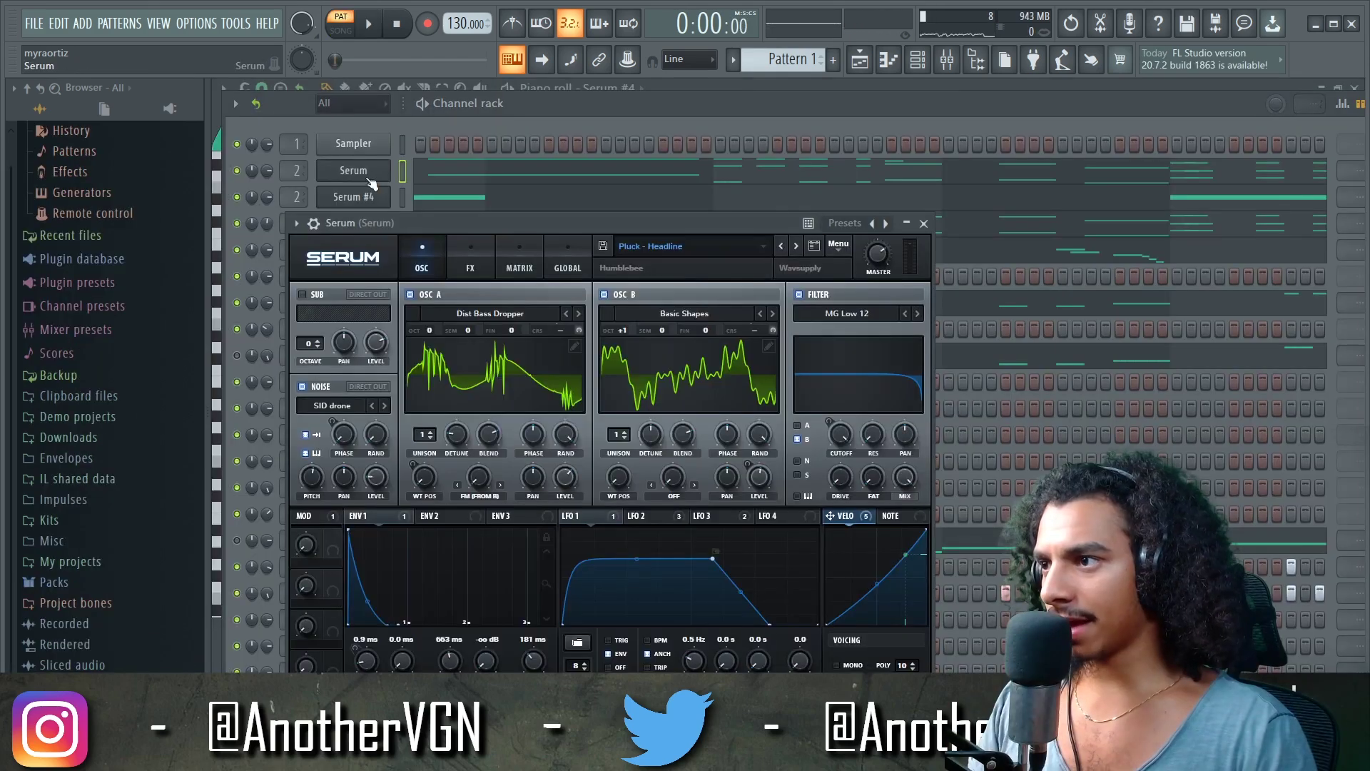
Open the Serum #4 synth with the SQ Automator 3 (GS) preset and play the layer without the Serum channel
{"action": "left_click", "coordinate": [357, 197]}
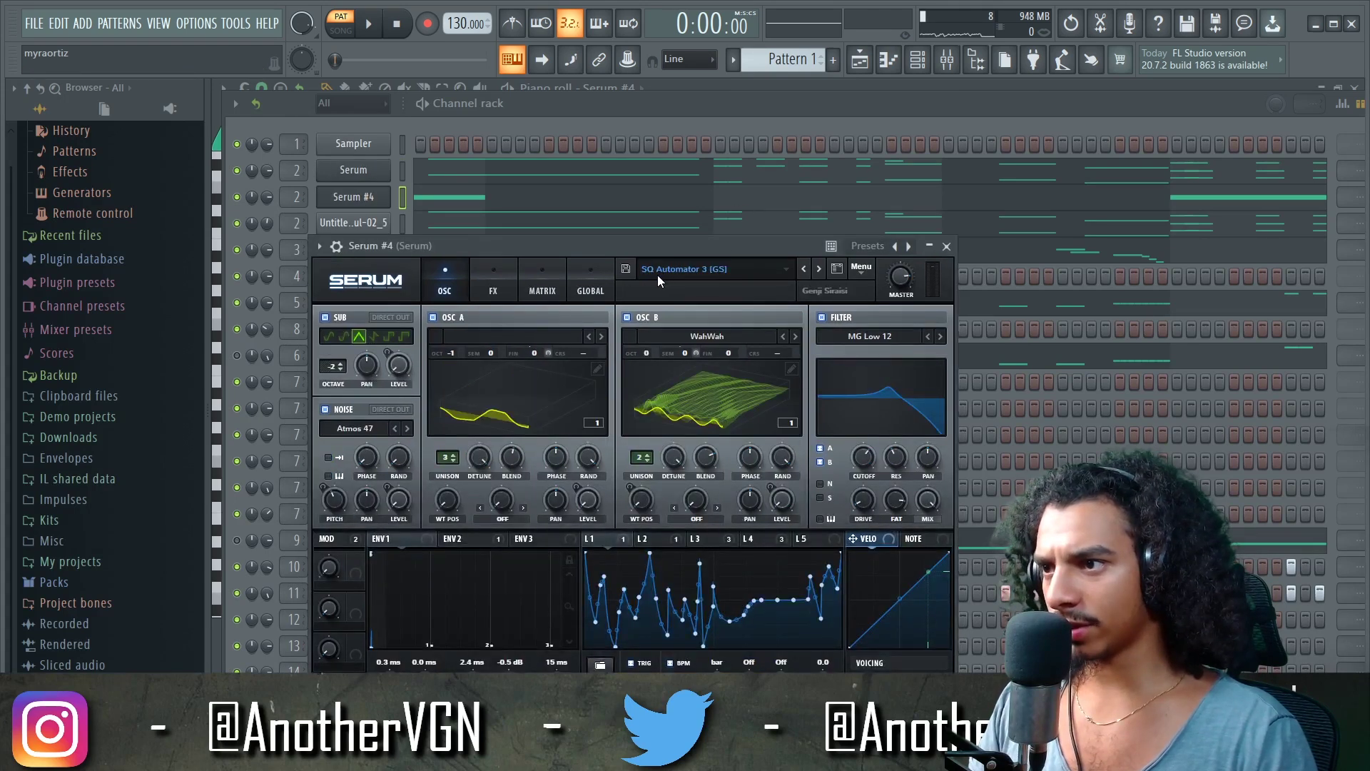
{"action": "key", "text": "space"}
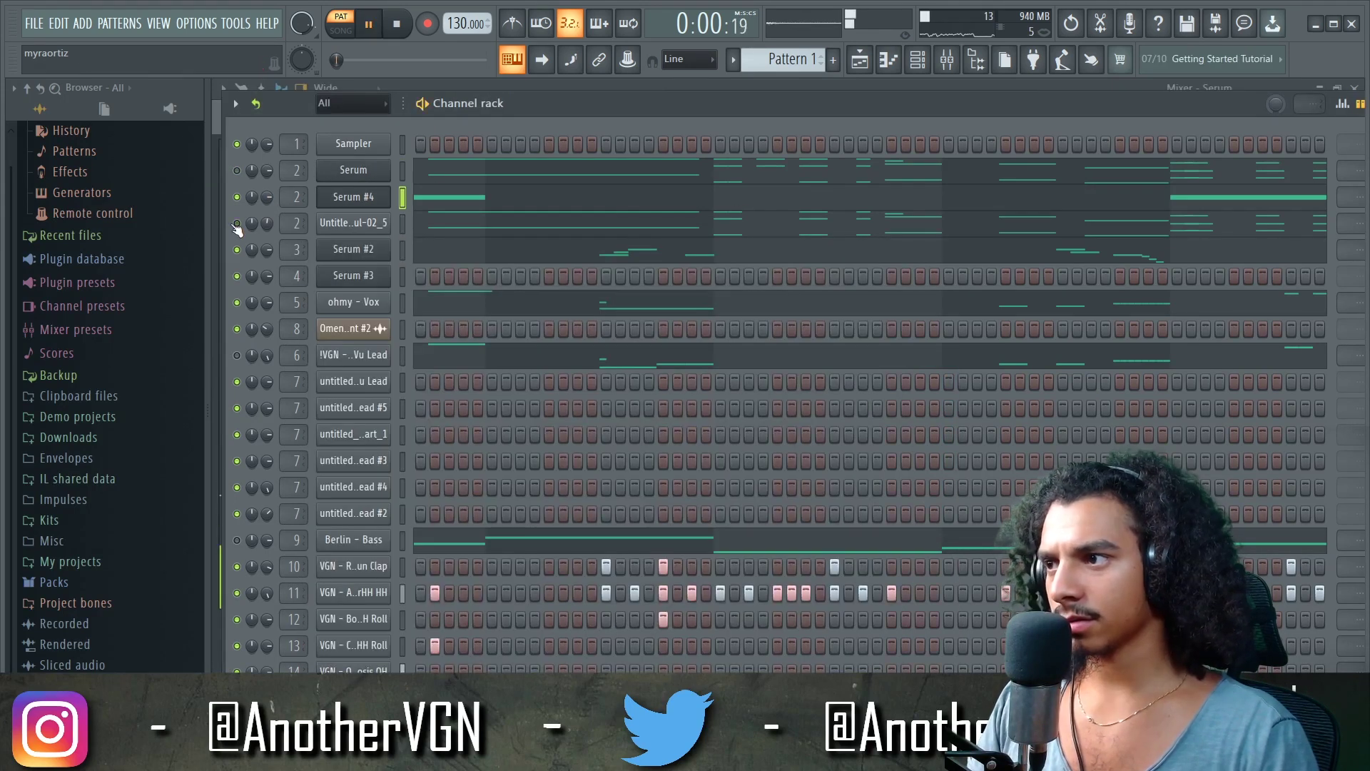